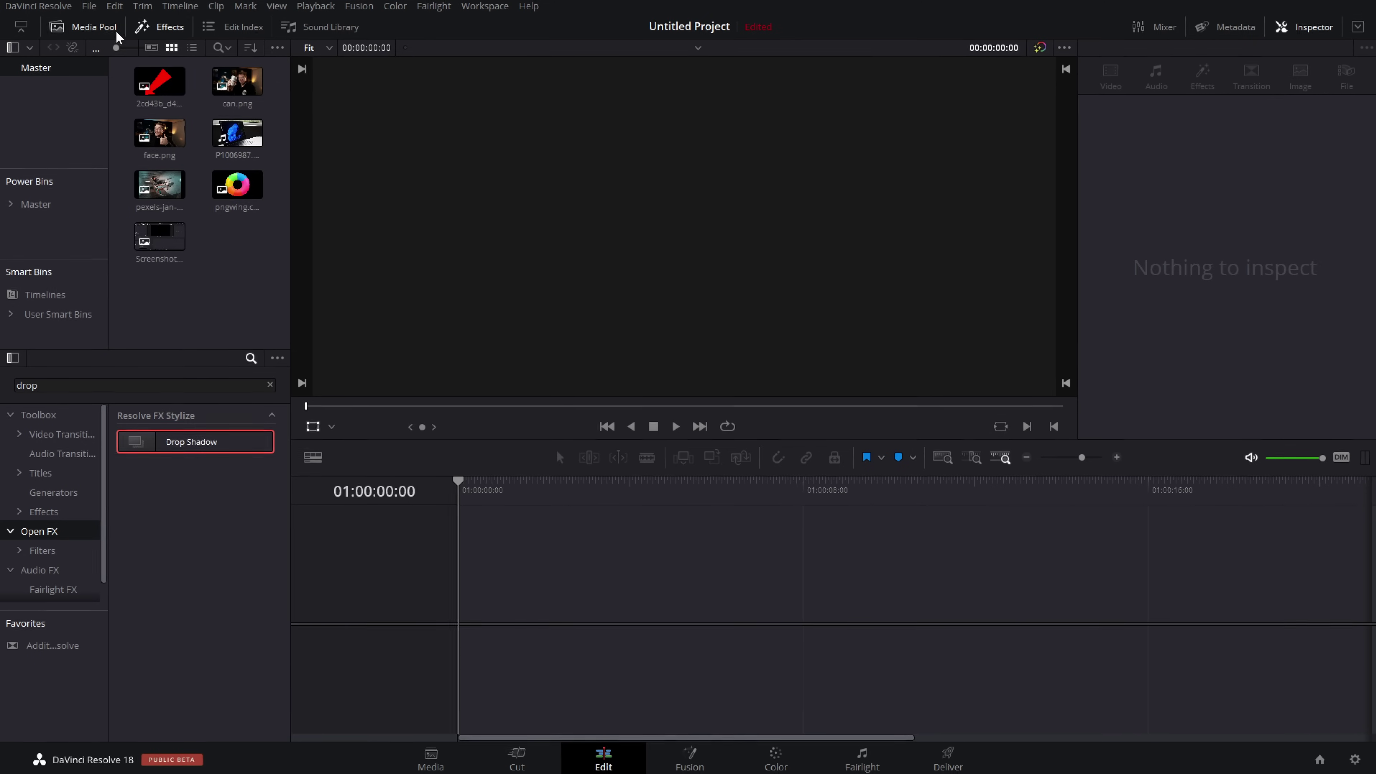
- Create a new timeline named thumb with its own format settings at 1280 x 720 HD 720P resolution
left_click(89, 6)
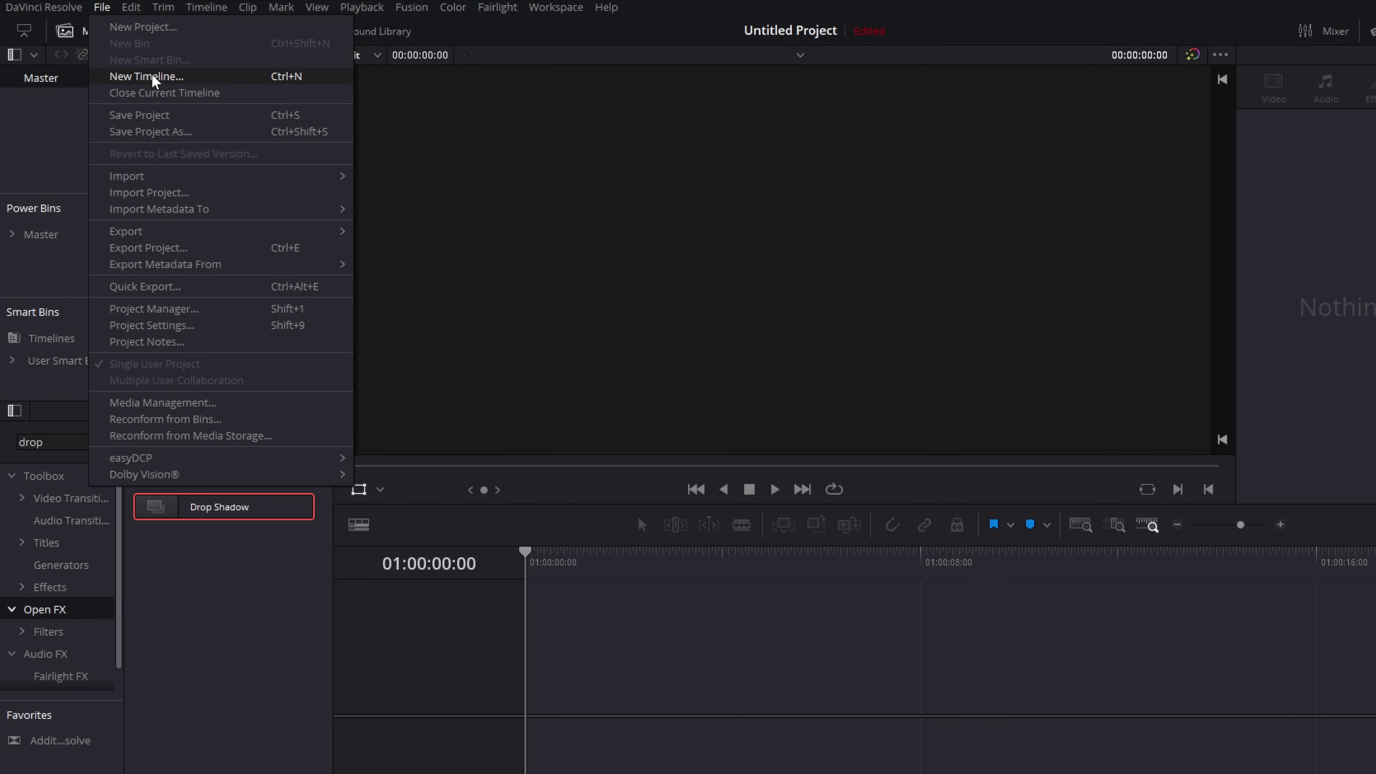
left_click(155, 78)
type("thumb")
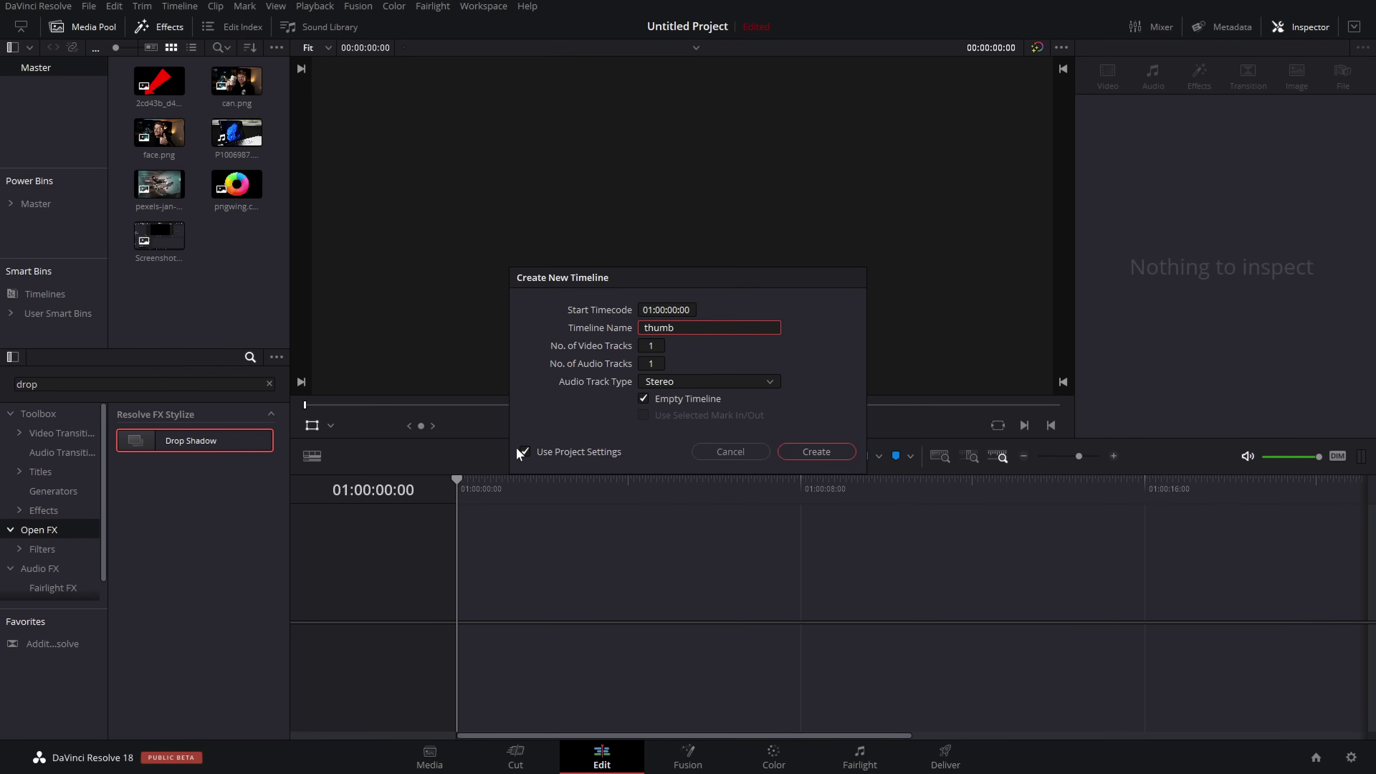
left_click(524, 452)
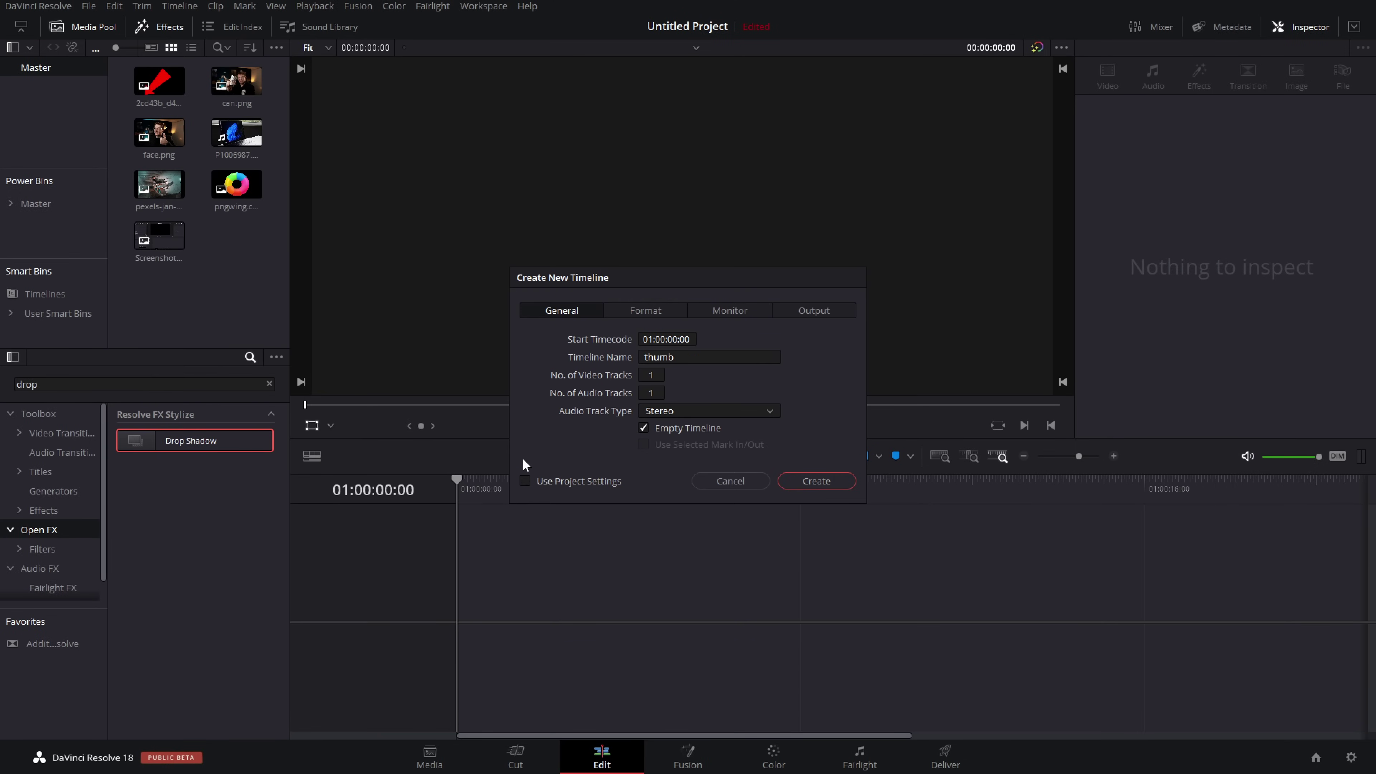
left_click(660, 313)
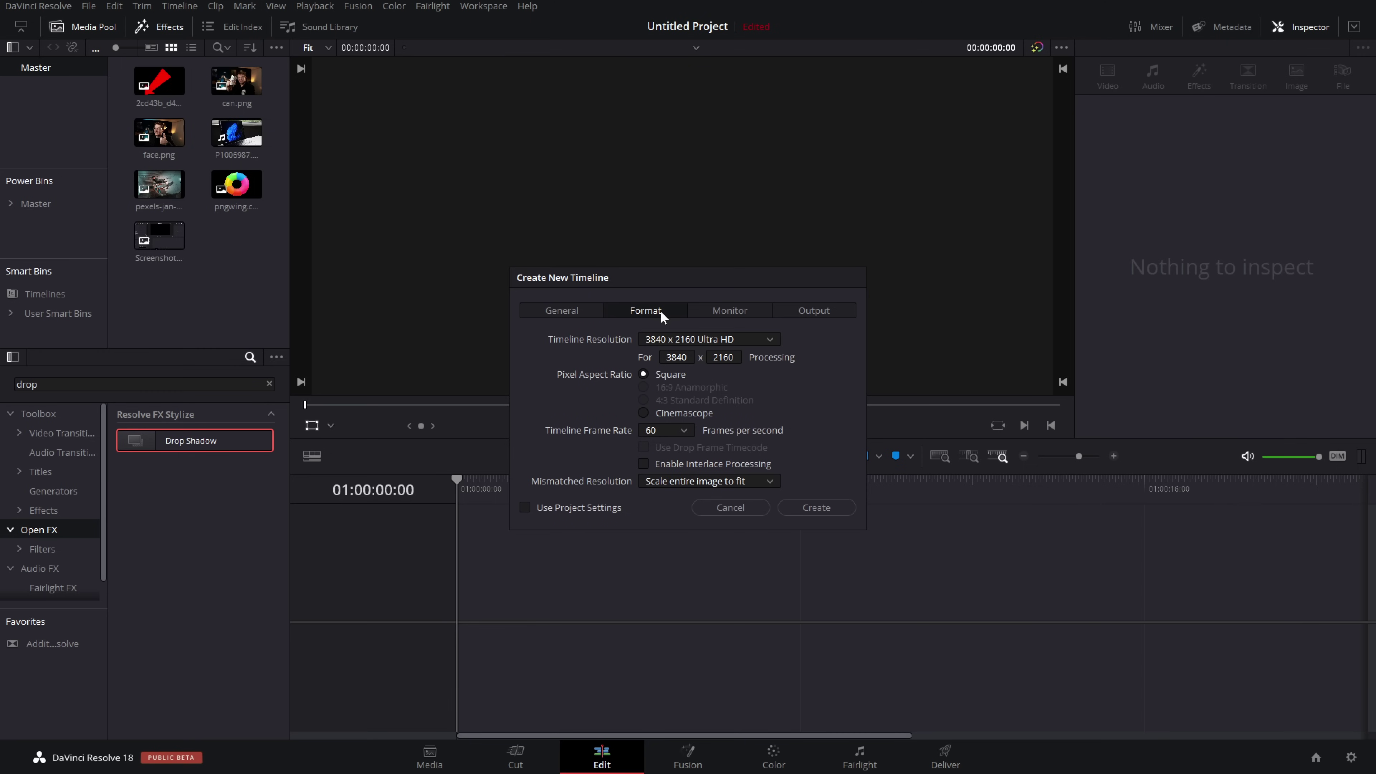
left_click(741, 340)
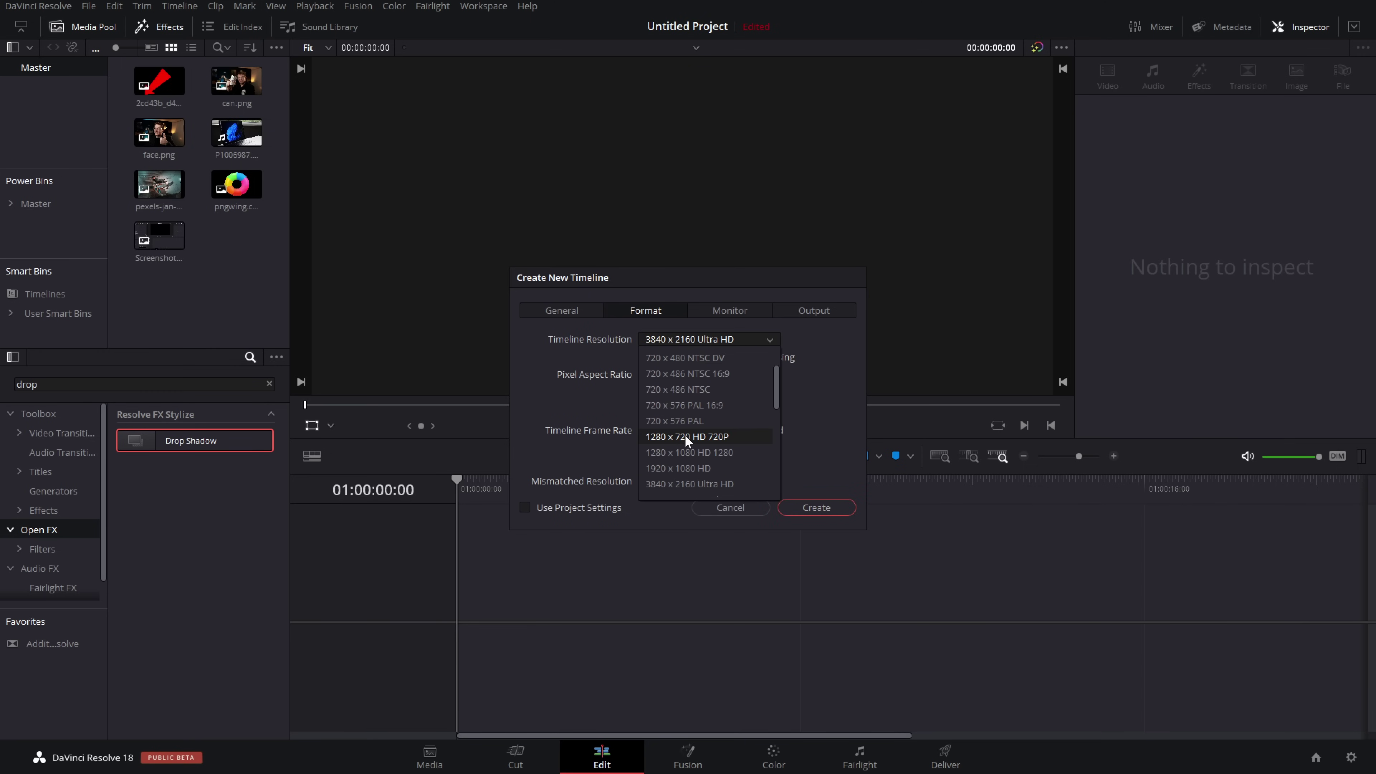
left_click(720, 438)
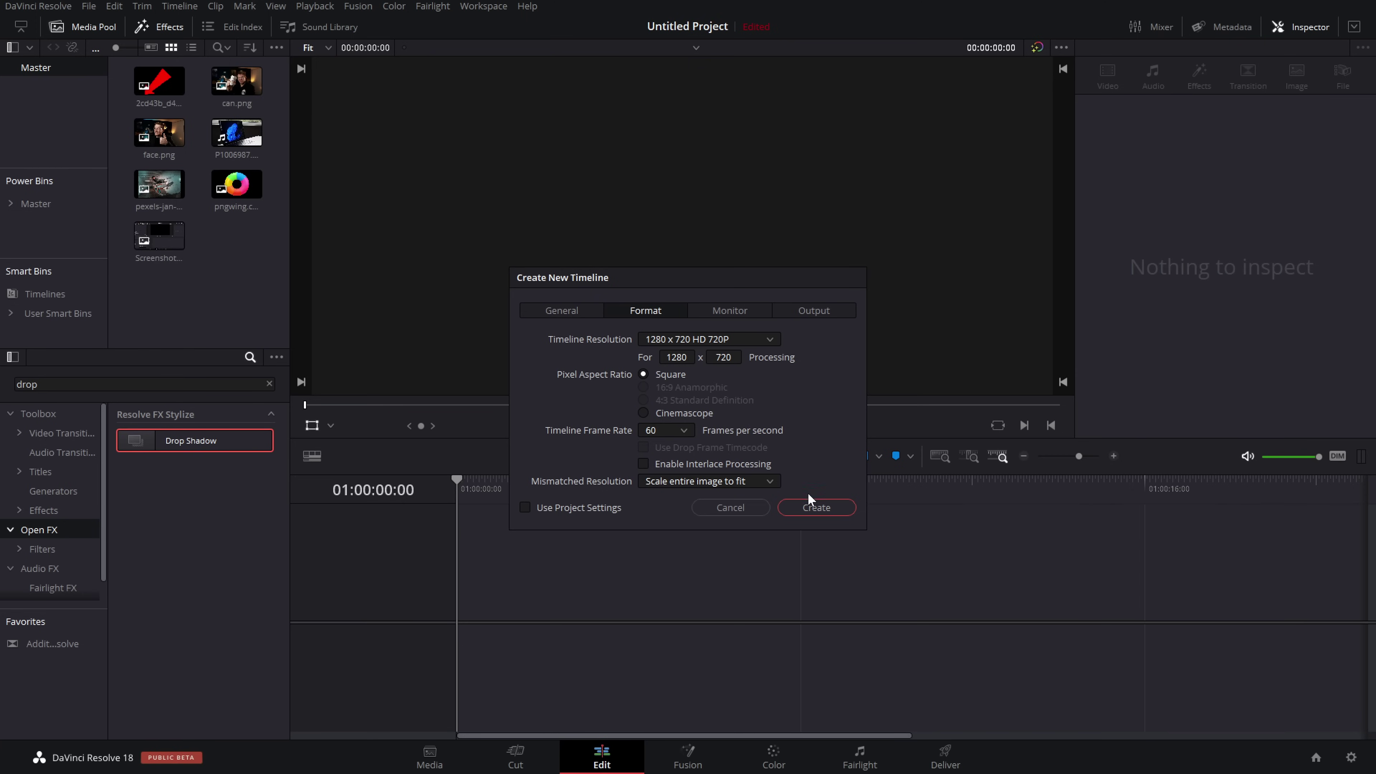
left_click(816, 510)
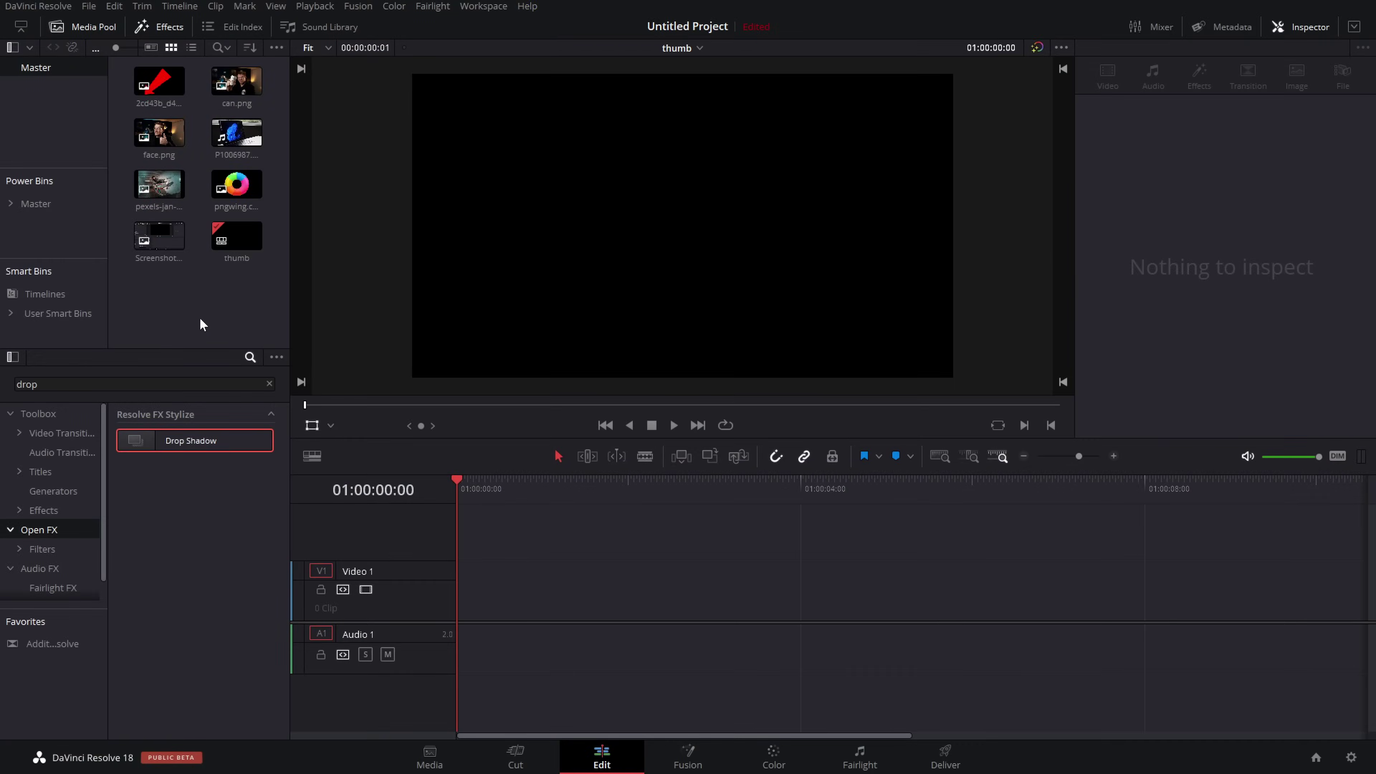
- Place the P1006987.MOV clip at the start of the Video 1 track and move the playhead to the laptop frame at 01:00:10:36
left_click_drag(237, 133, 514, 585)
left_click_drag(504, 510, 1218, 503)
left_click(1023, 456)
left_click(1024, 456)
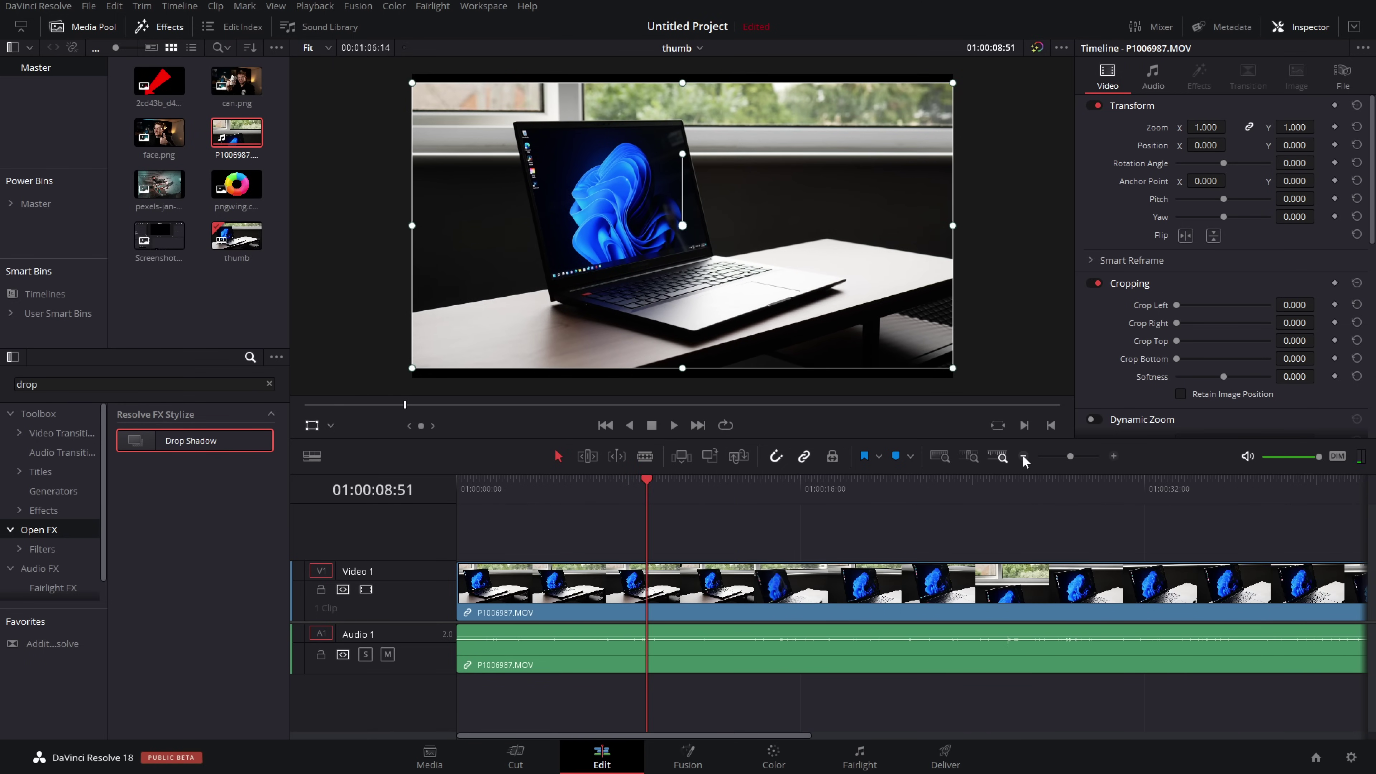
left_click(1023, 456)
mouse_move(552, 493)
left_mouse_down()
mouse_move(1110, 498)
mouse_move(528, 496)
mouse_move(572, 490)
left_mouse_up()
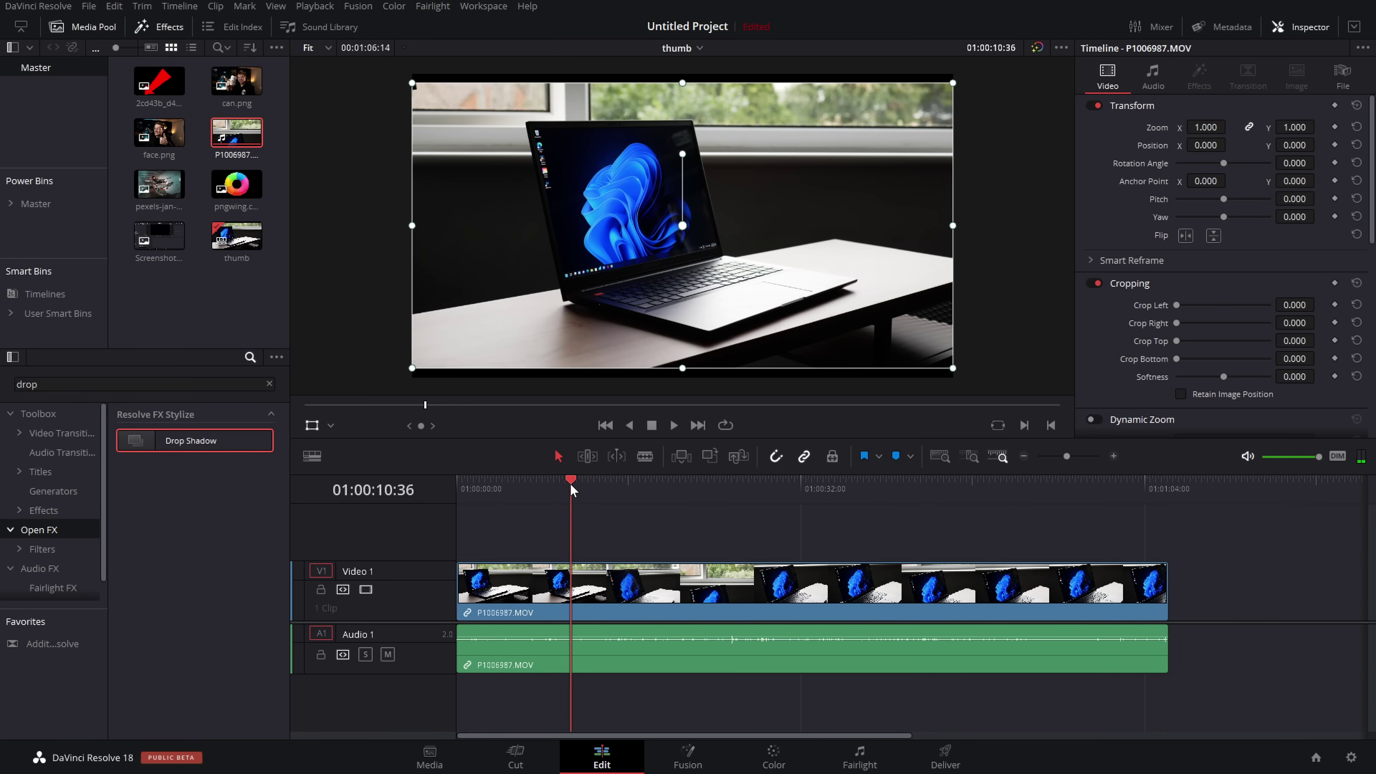
left_click(614, 620)
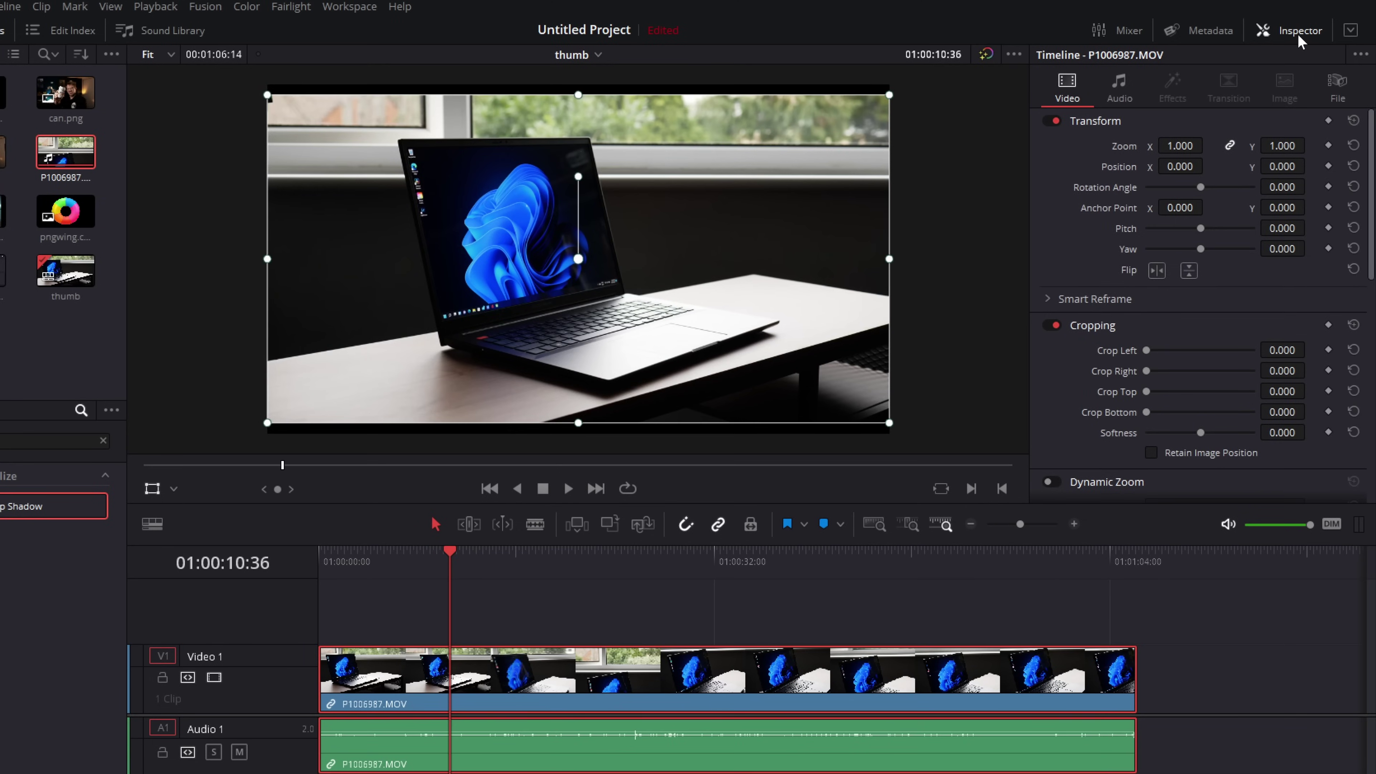
- Apply a freeze frame to the laptop clip at the playhead through its speed change direction setting
left_click(1308, 33)
left_click(1299, 37)
scroll(1152, 221, "down", 8)
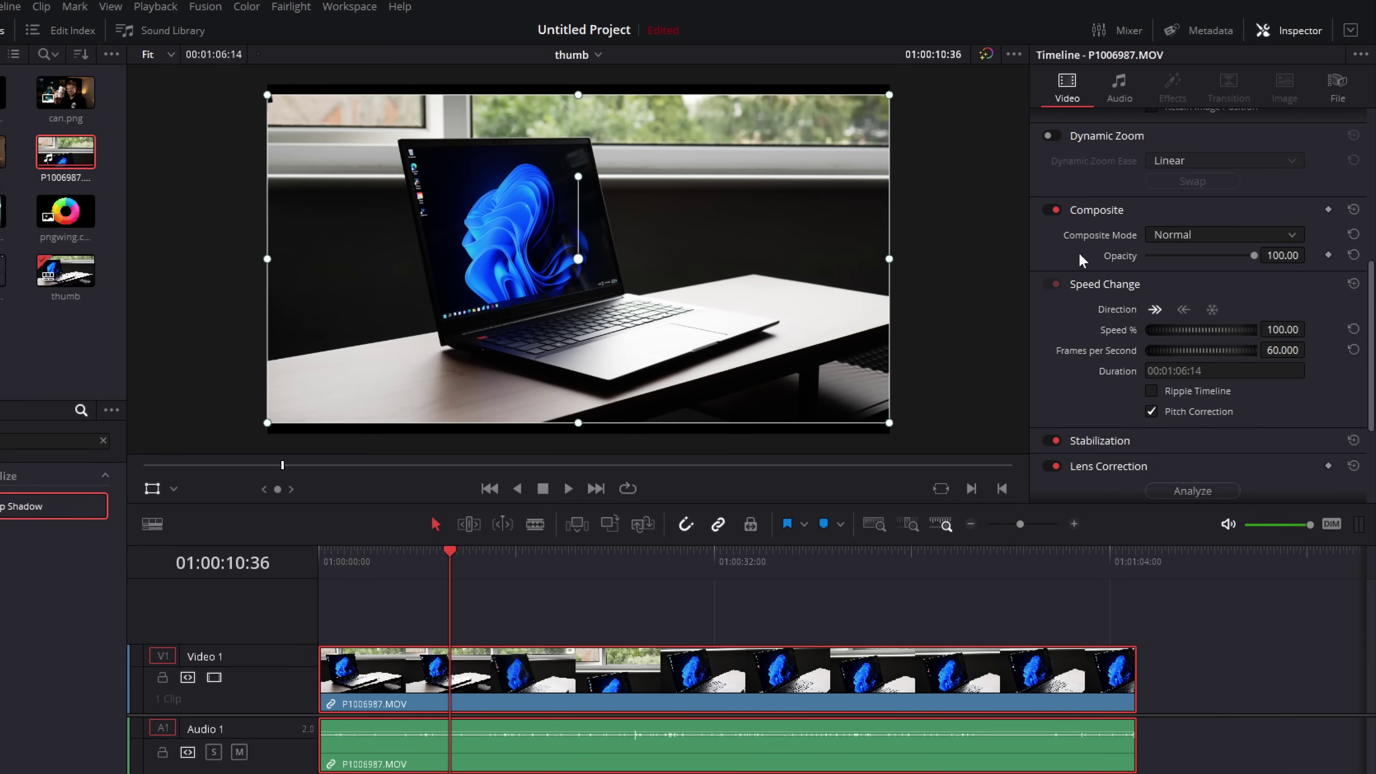
left_click(1094, 290)
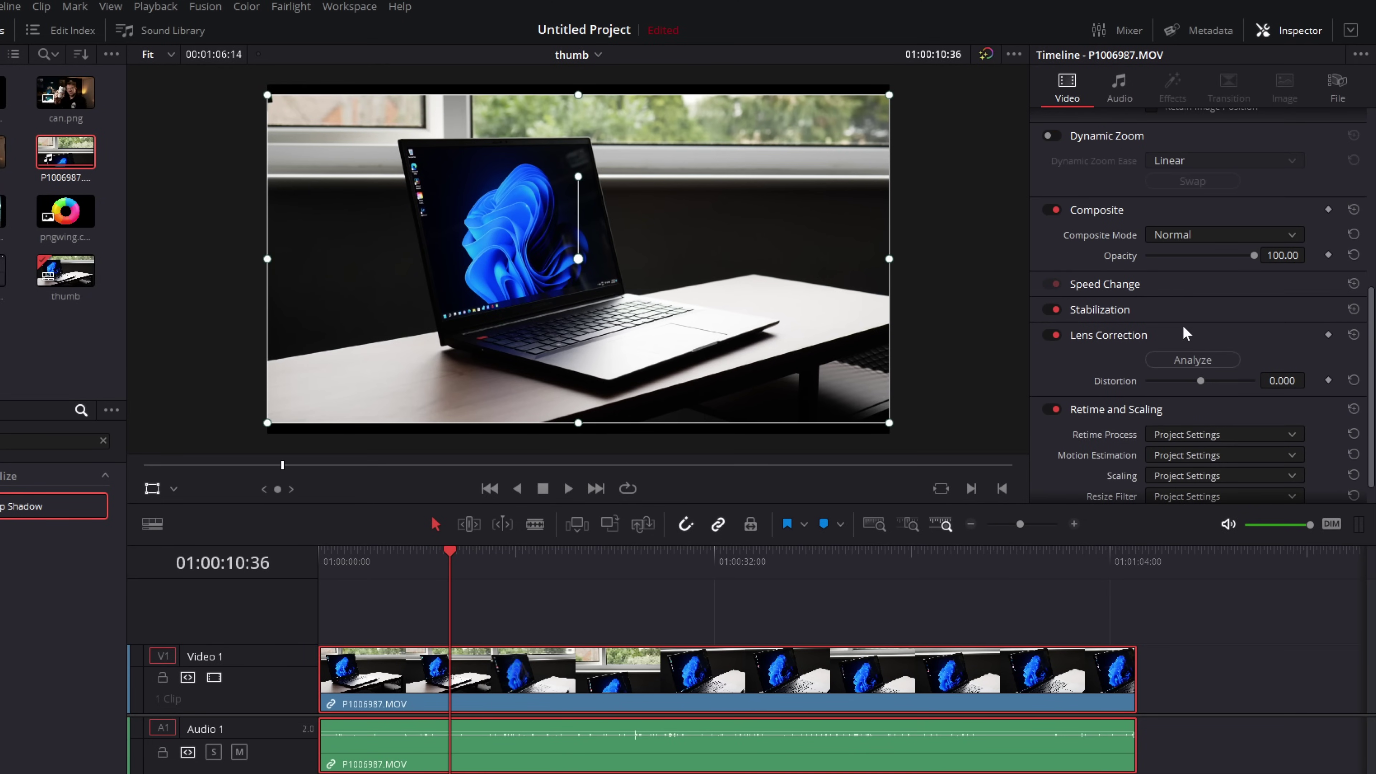
left_click(1120, 290)
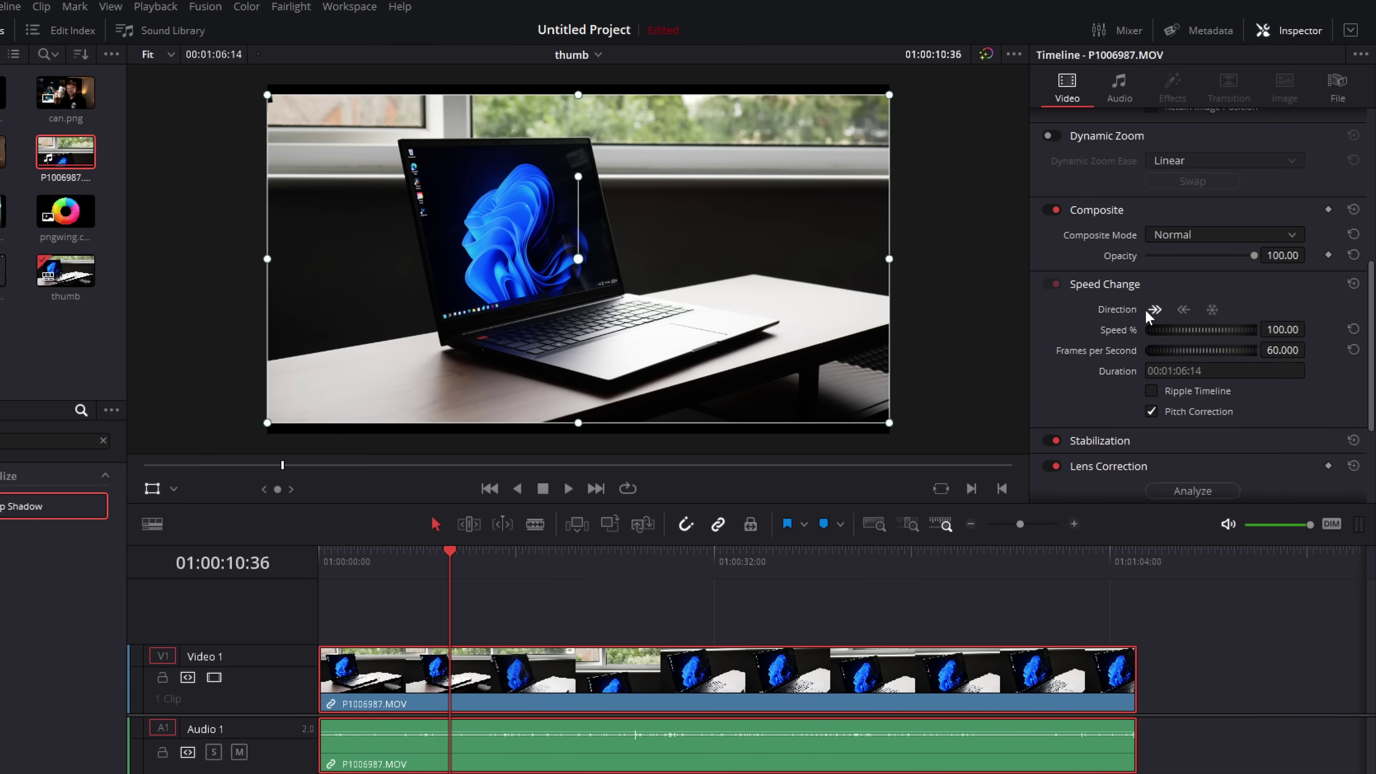
left_click(1211, 310)
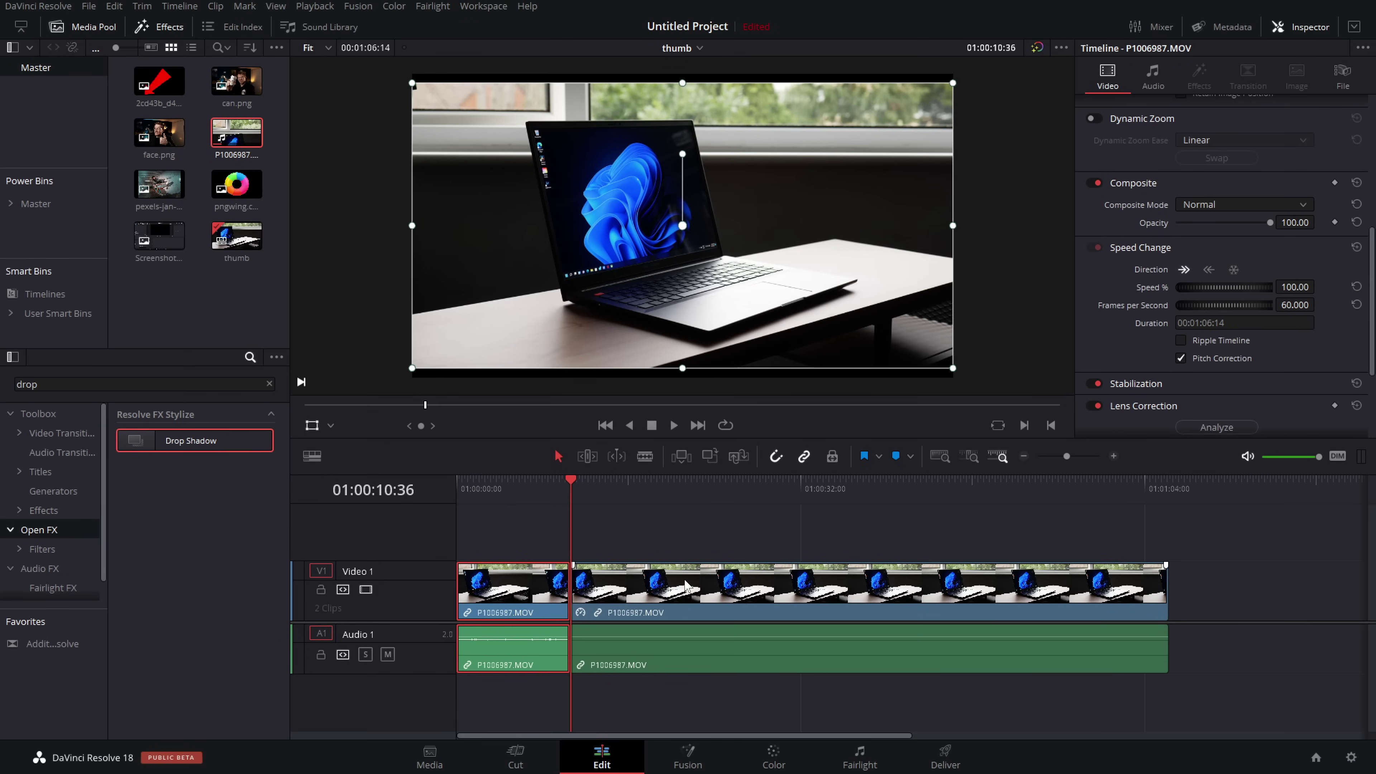
- Delete the moving footage before the freeze frame and shift the frozen section to the start of the timeline
left_click_drag(583, 488, 750, 488)
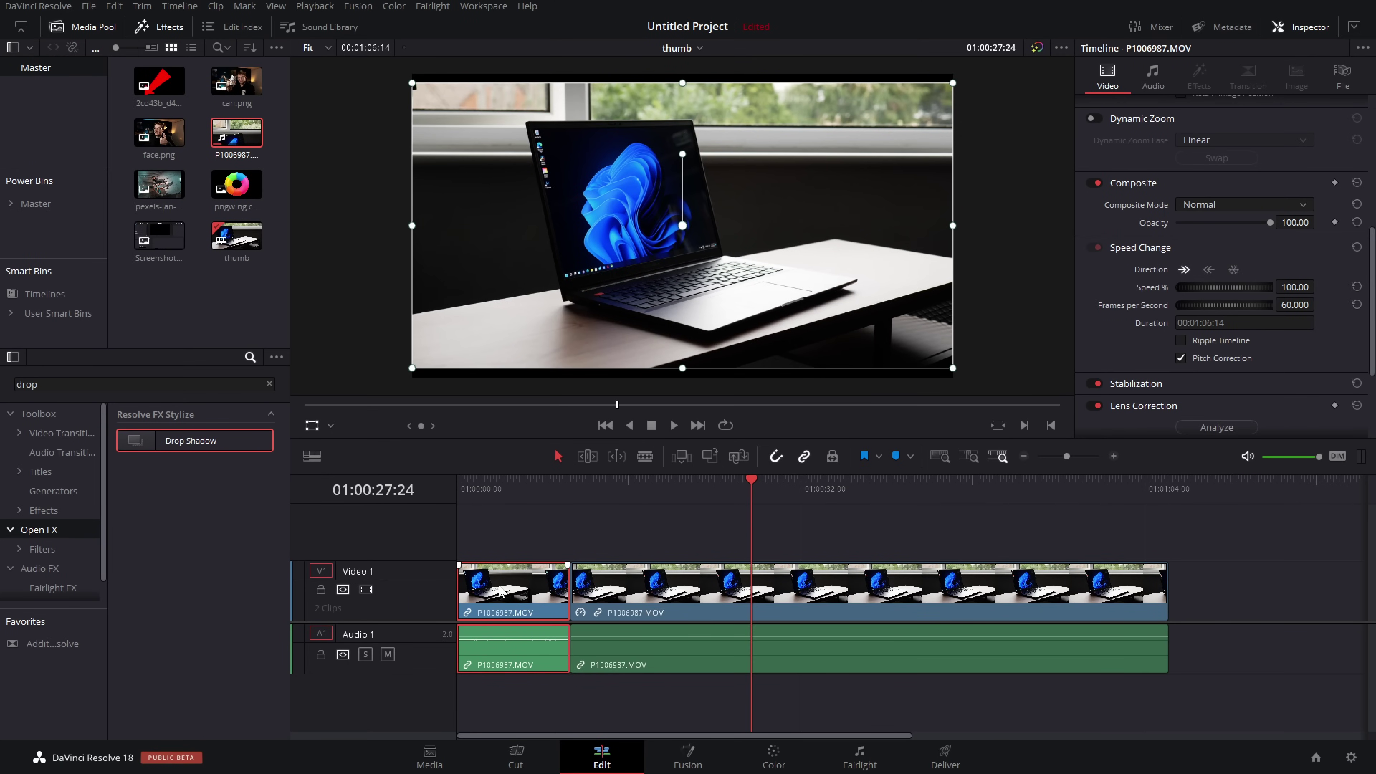
key("BackSpace")
left_click_drag(1160, 581, 829, 596)
left_click_drag(753, 490, 590, 507)
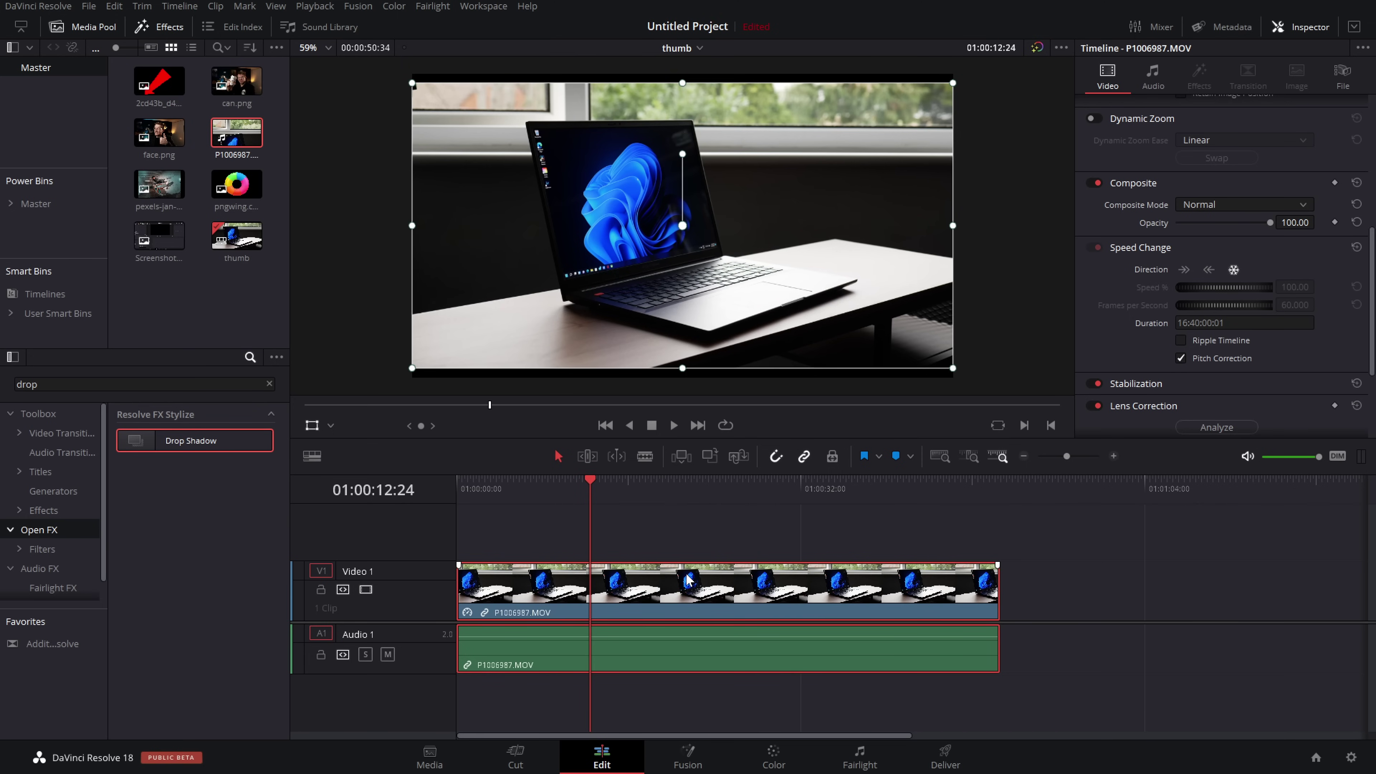
- Replace the frozen laptop clip with a Four Color Gradient generator on Video 1, and remove the gradient again
key("Delete")
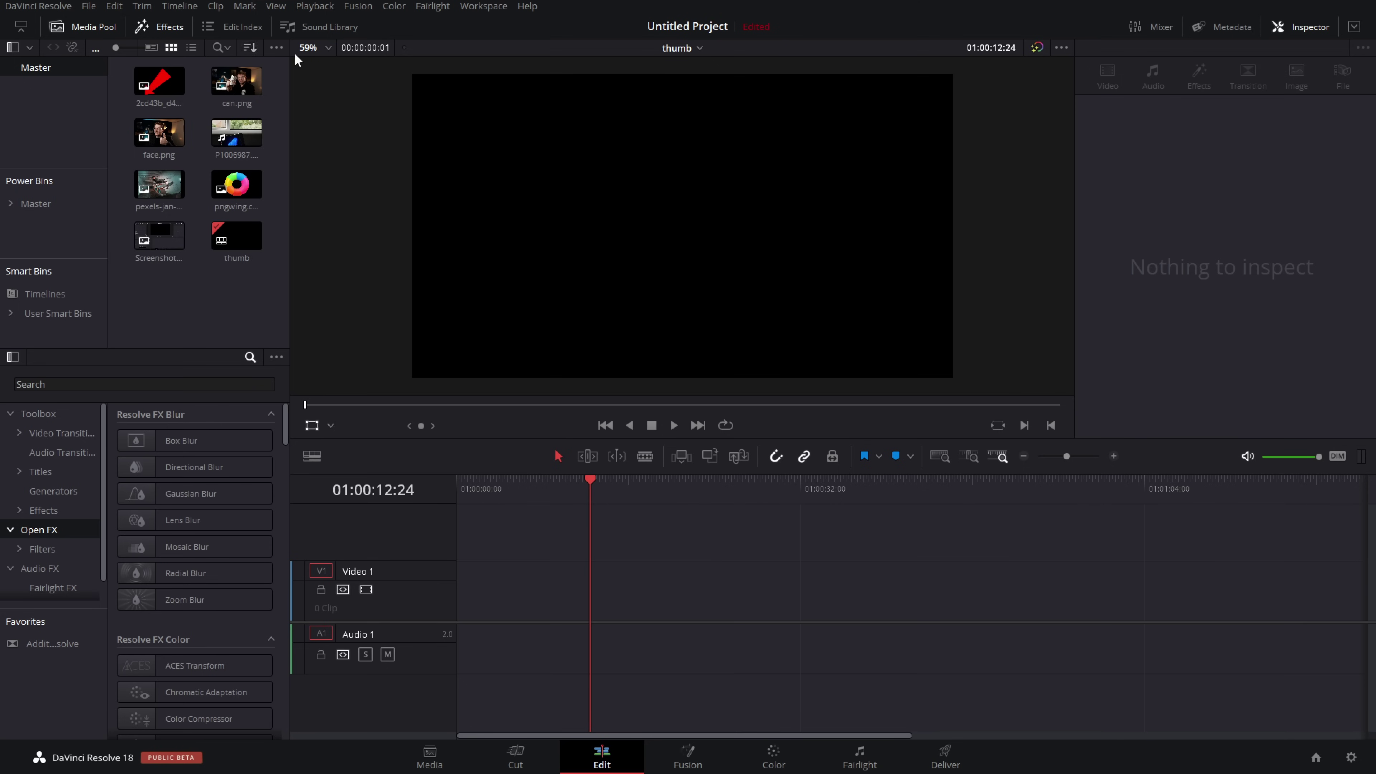
left_click(54, 491)
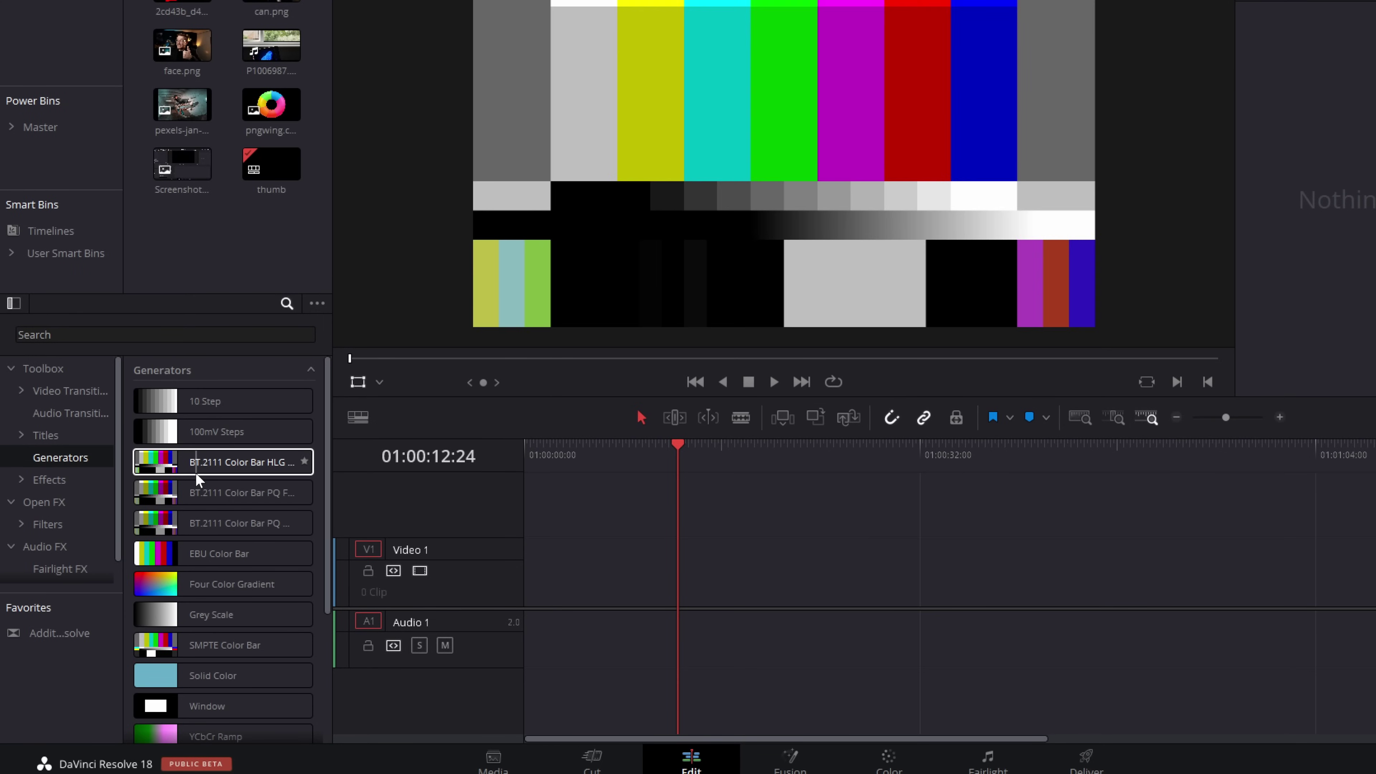
scroll(199, 481, "down", 2)
left_click_drag(217, 527, 736, 575)
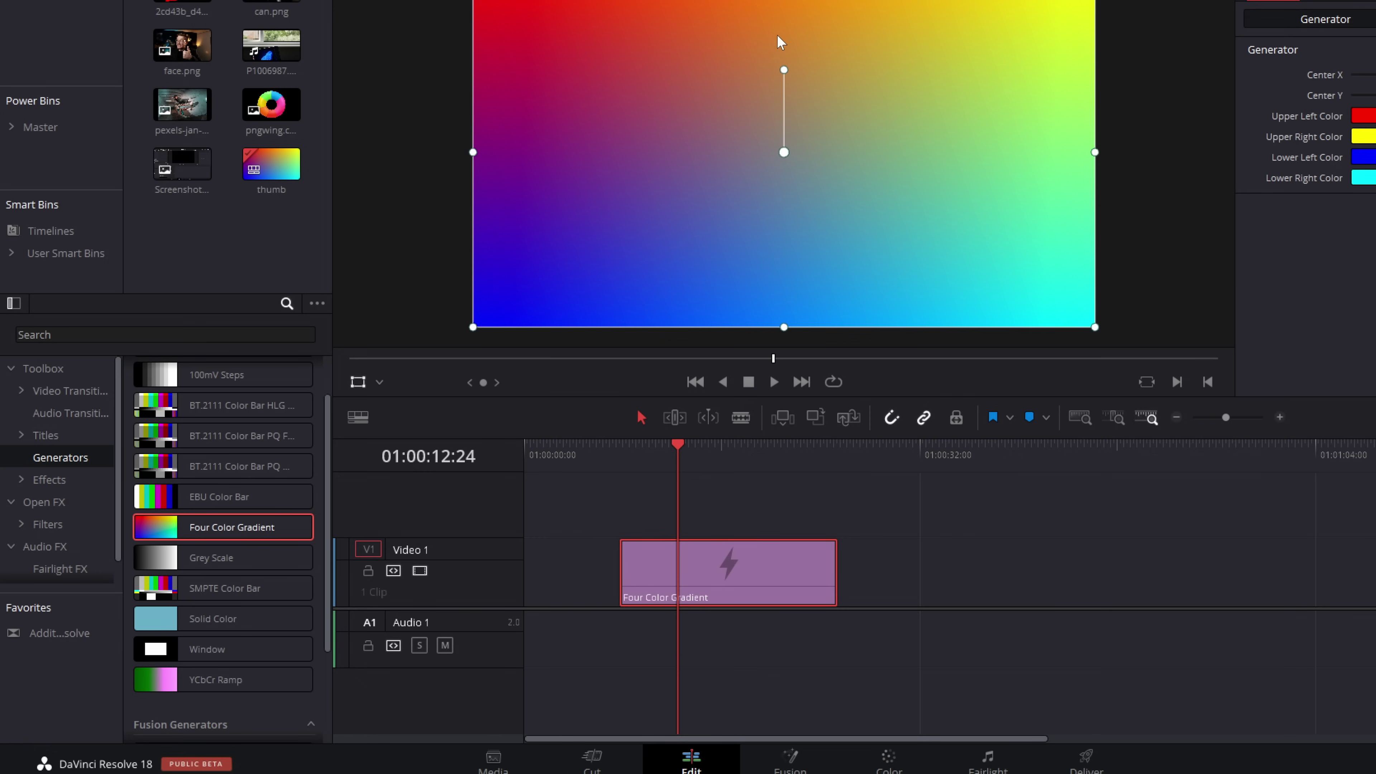
key("Delete")
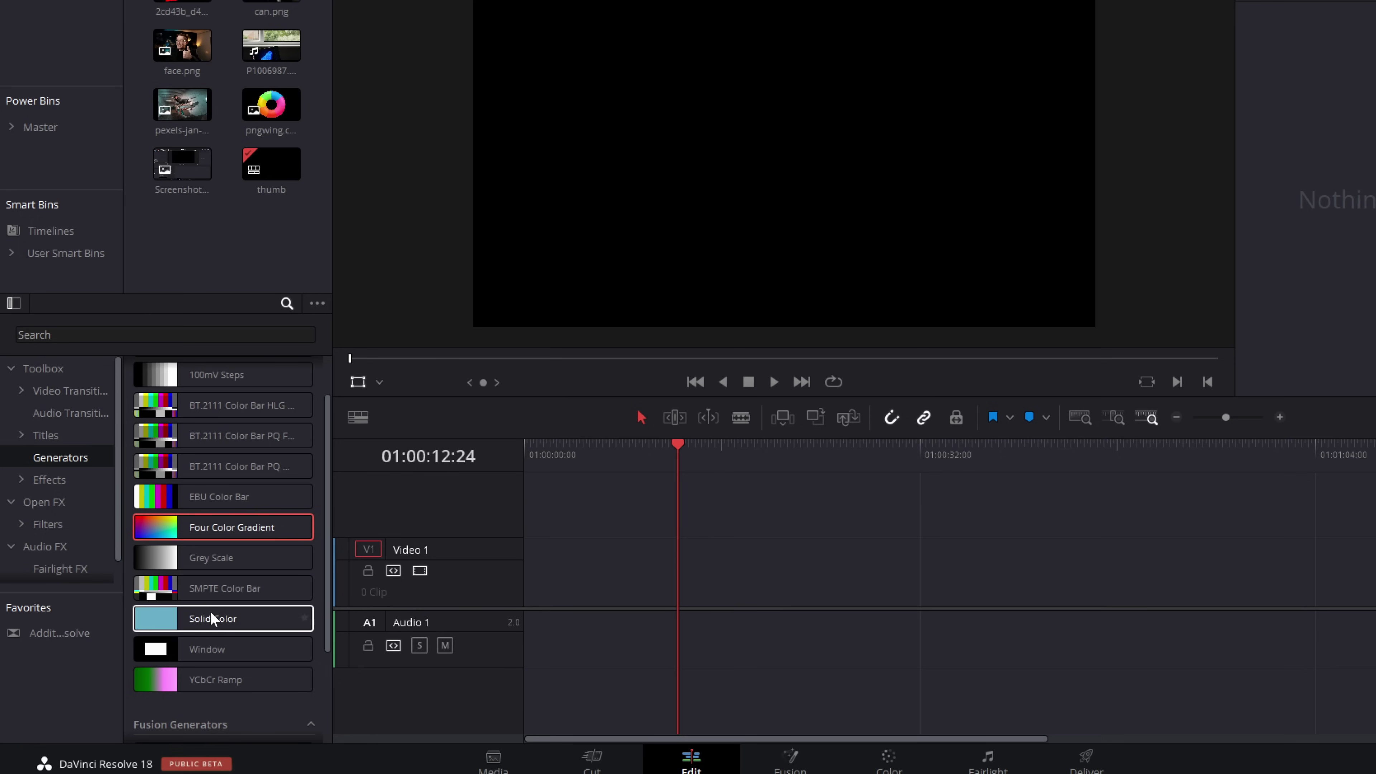
- Add a Solid Color generator to Video 1, extend it to about 29:48 and move it to the timeline start
left_click_drag(197, 622, 986, 596)
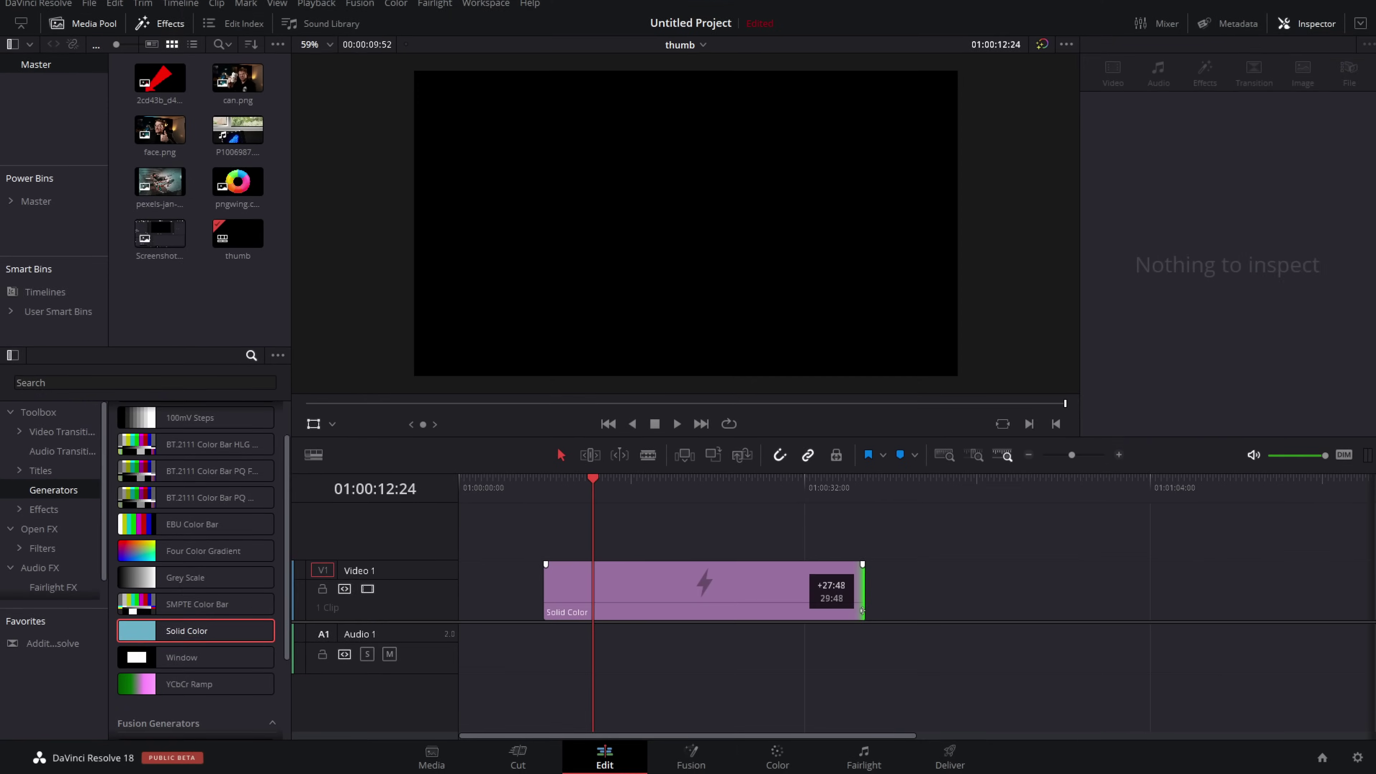
left_click_drag(862, 610, 862, 611)
left_click_drag(766, 607, 679, 608)
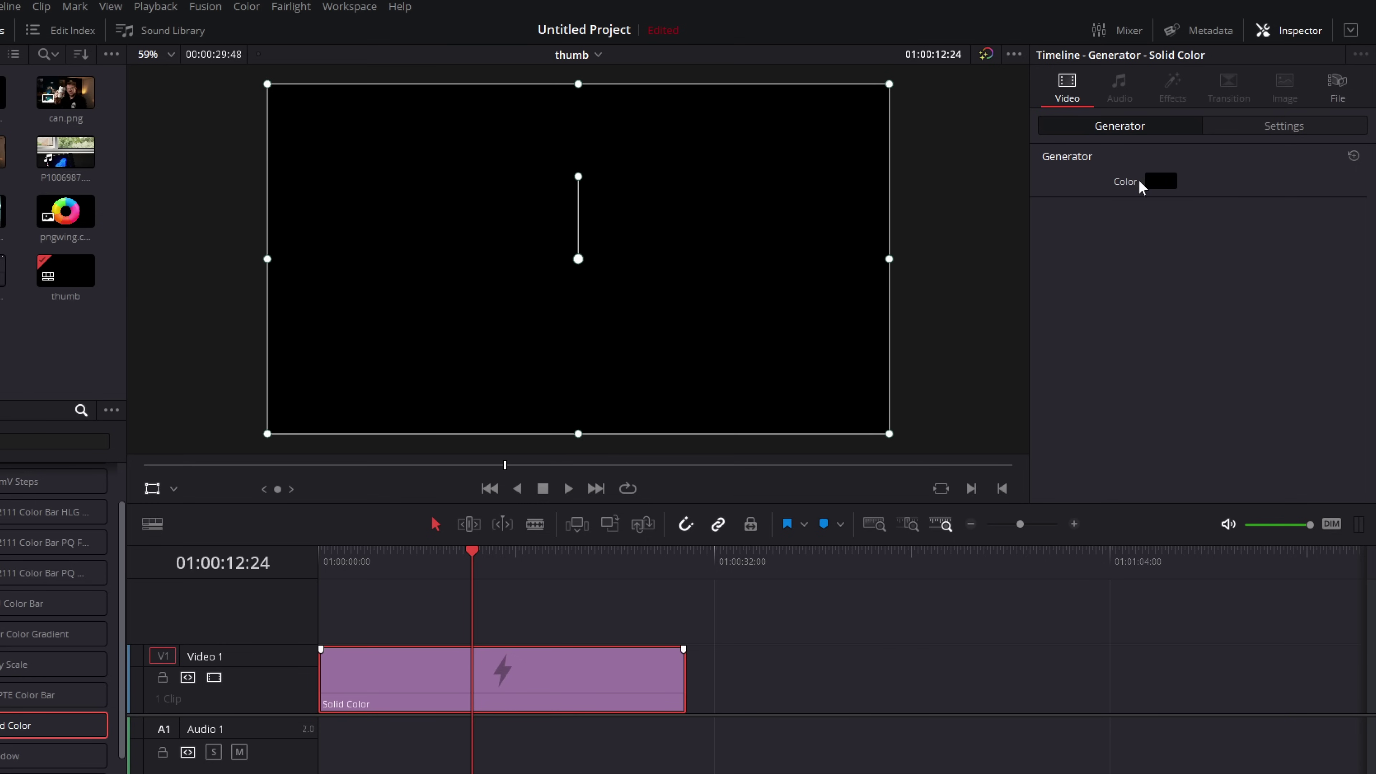
- Set the Solid Color generator to a bright magenta with hue 293 and saturation 184
left_click(1160, 182)
left_click(592, 316)
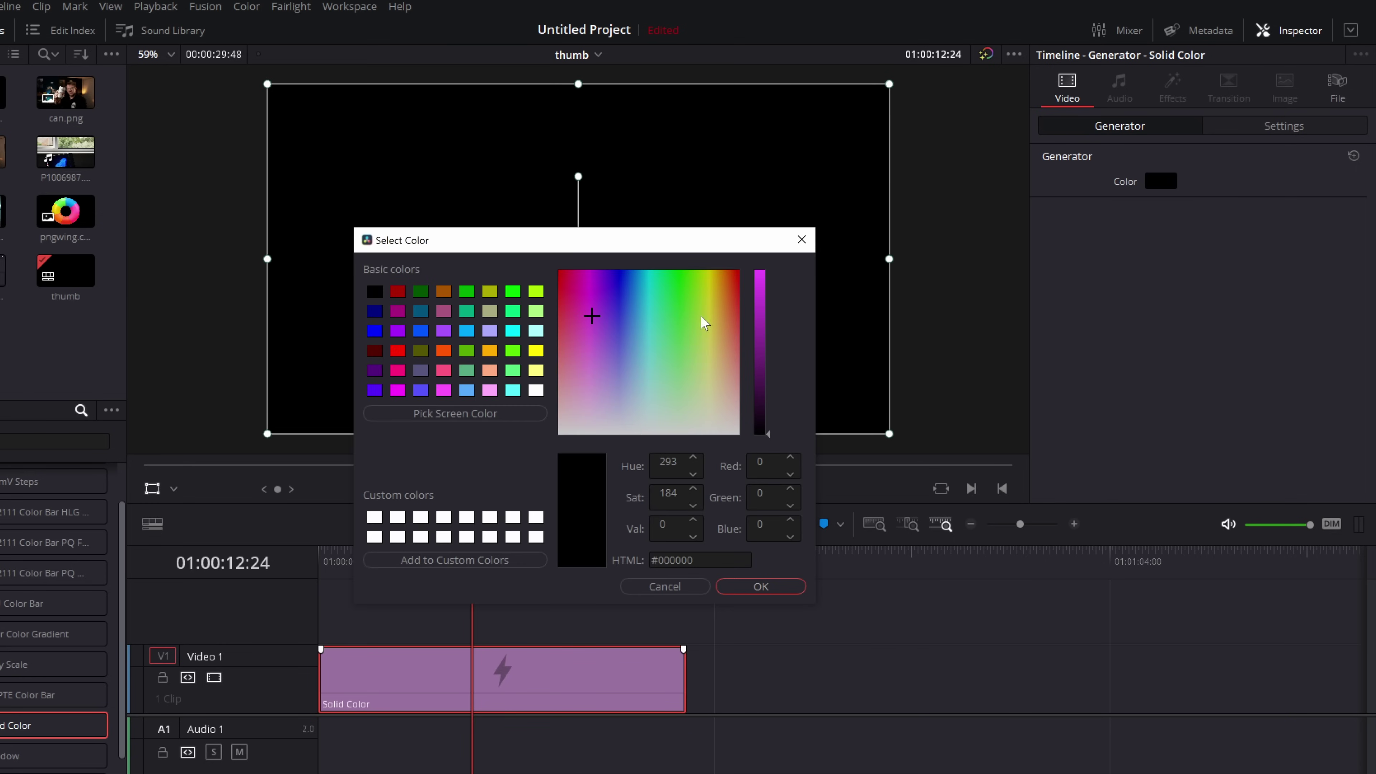
left_click_drag(761, 324, 761, 274)
left_click(763, 587)
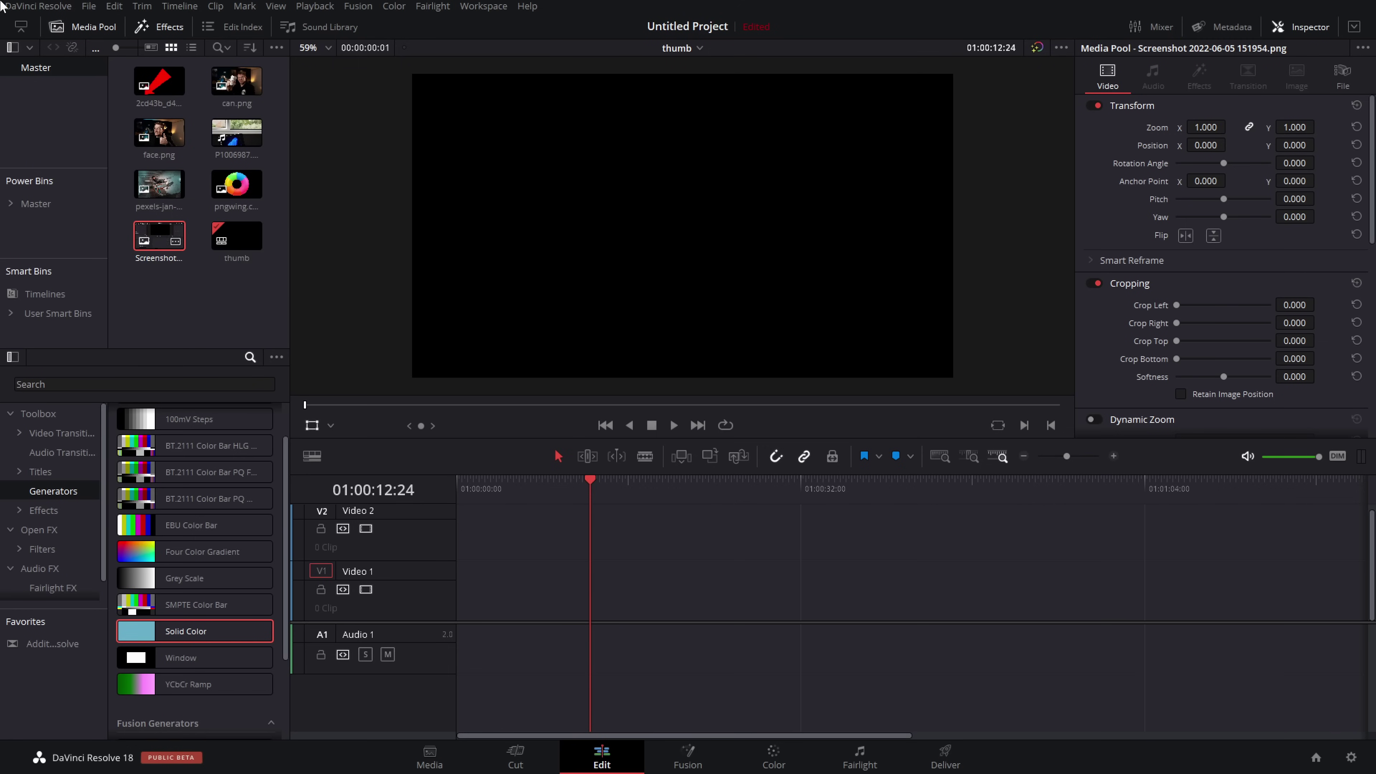
- Place Screenshot 2022-06-05 151954.png at the start of Video 1 and extend it to about 50:56
left_click(200, 324)
left_click_drag(157, 235, 450, 586)
left_click_drag(615, 582, 1002, 583)
- Transform the screenshot clip with zoom 1.300, position X 265 and Y 17, rotation -1, pitch 0.023 and yaw 0.091
left_click(739, 584)
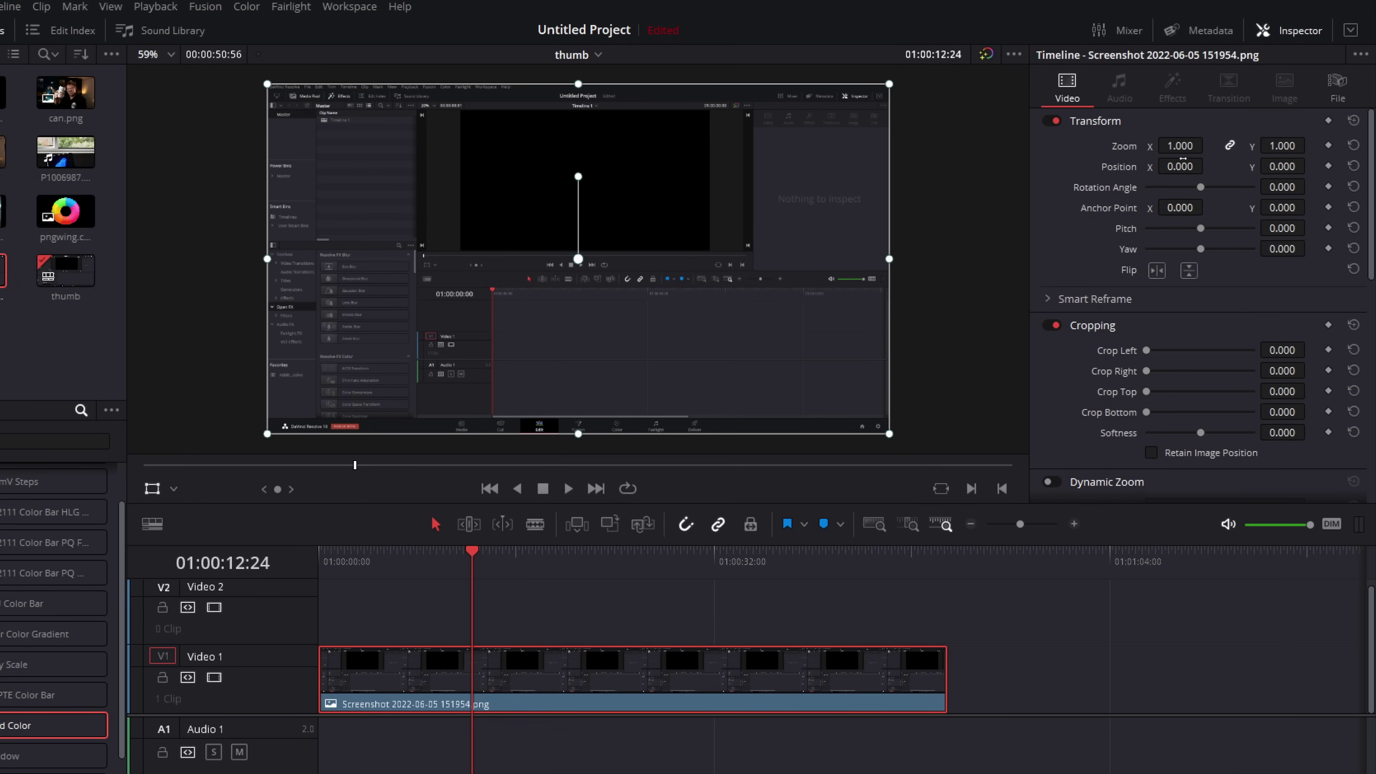
left_click_drag(1171, 145, 1207, 167)
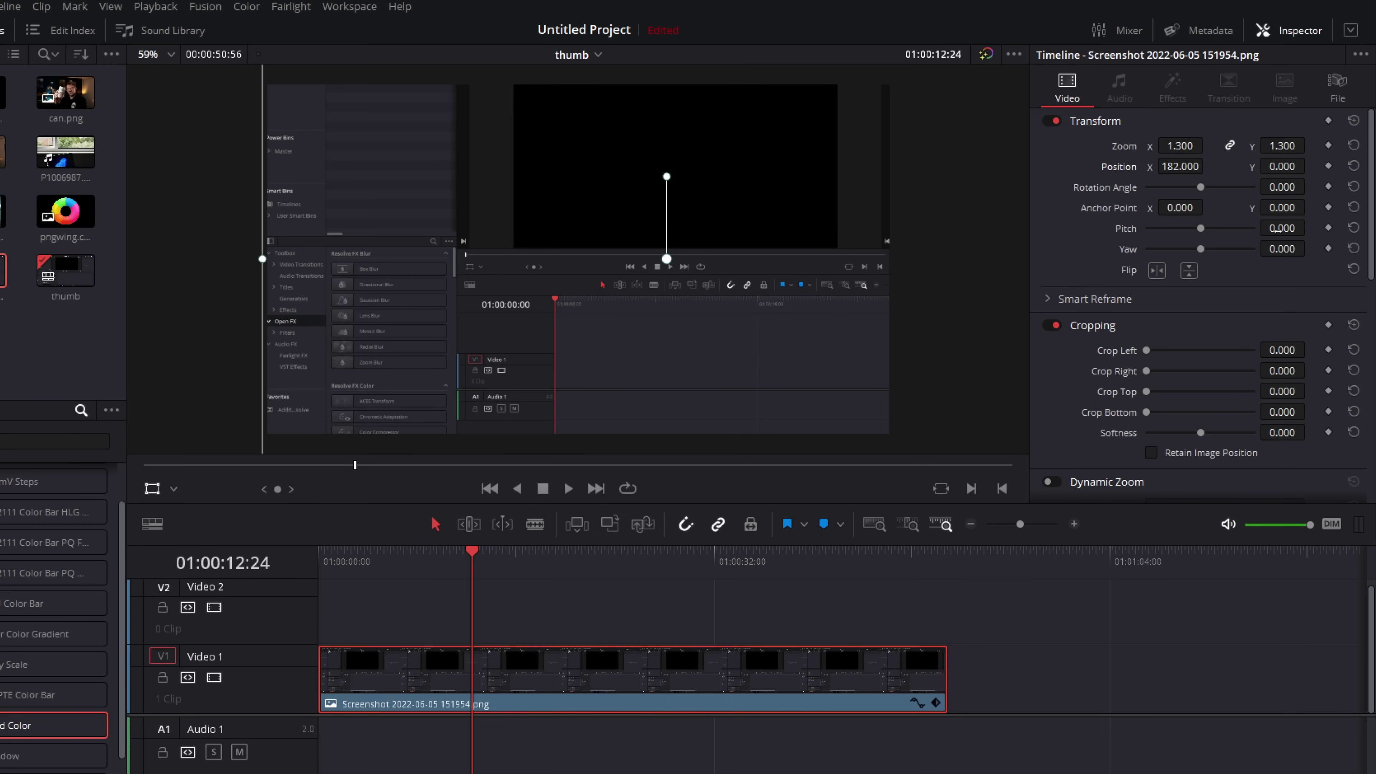
left_click_drag(1279, 228, 1310, 247)
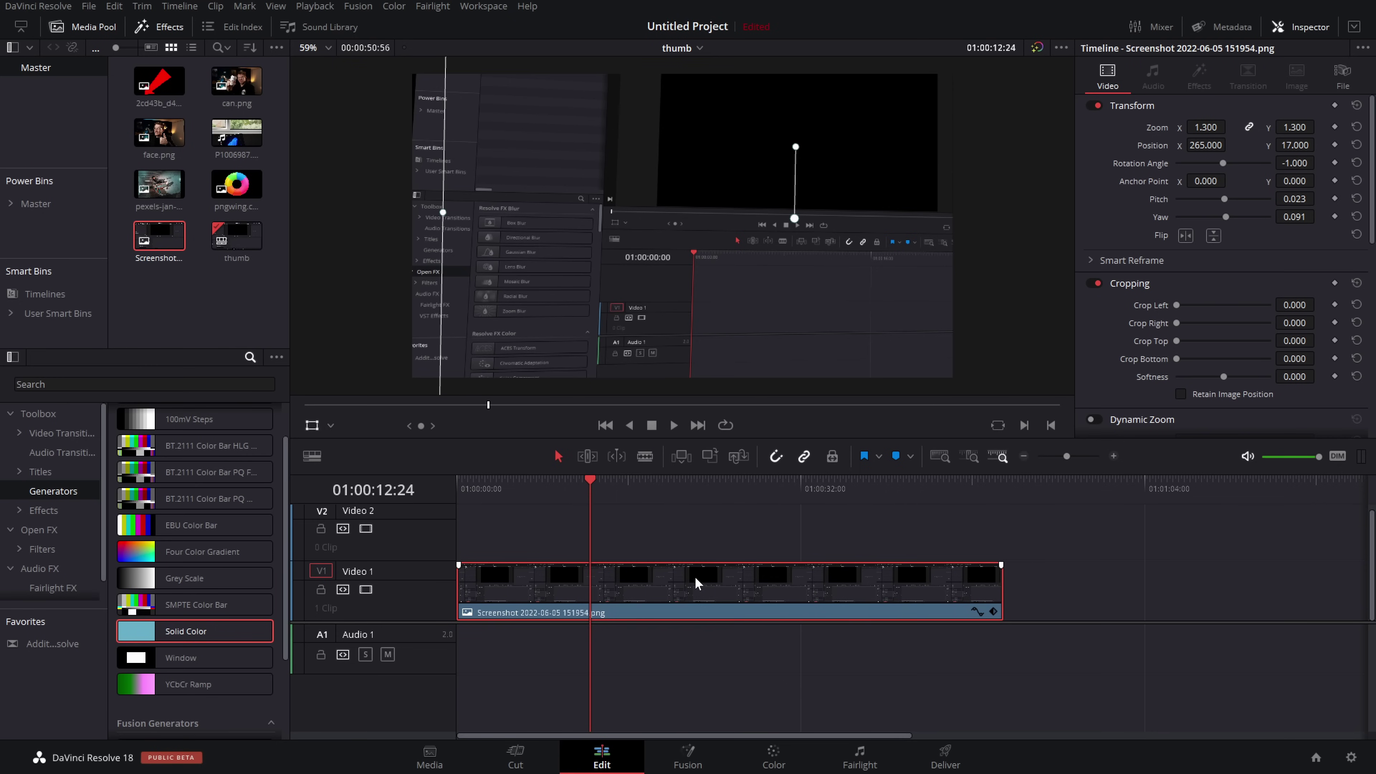
- Apply the Gaussian Blur effect from Open FX to the screenshot clip on Video 1
left_click(161, 32)
left_click(160, 31)
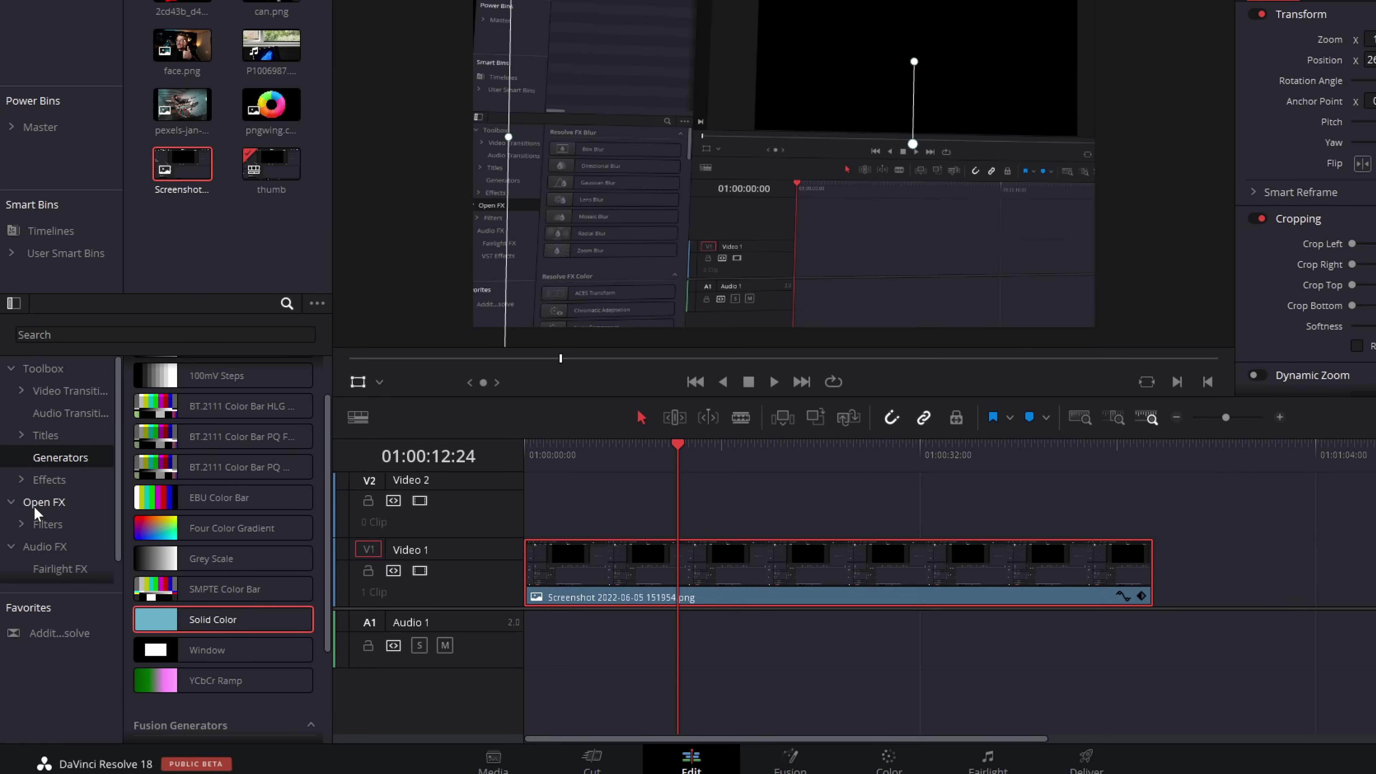
left_click(38, 531)
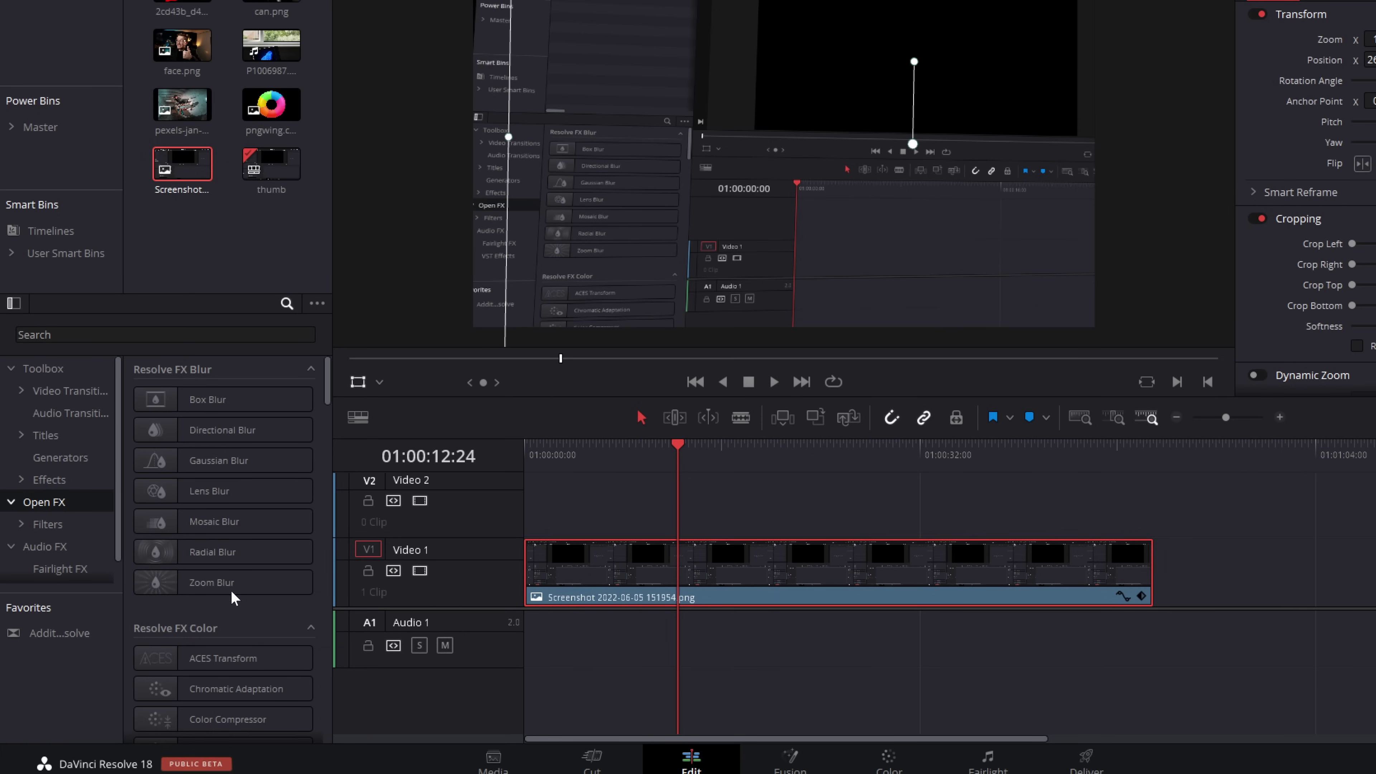
left_click_drag(195, 468, 834, 573)
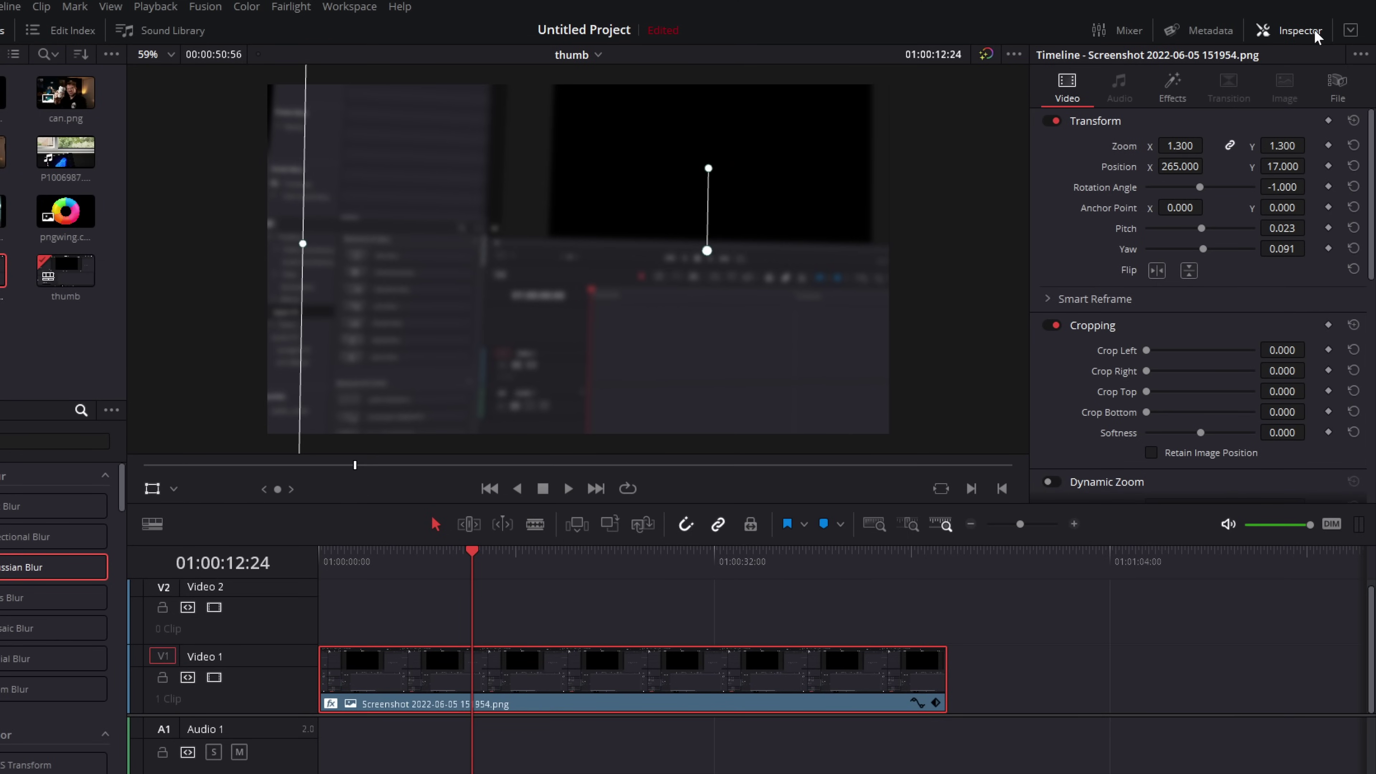
- Set the Gaussian Blur's horizontal and vertical strength to 0.349
left_click(1173, 99)
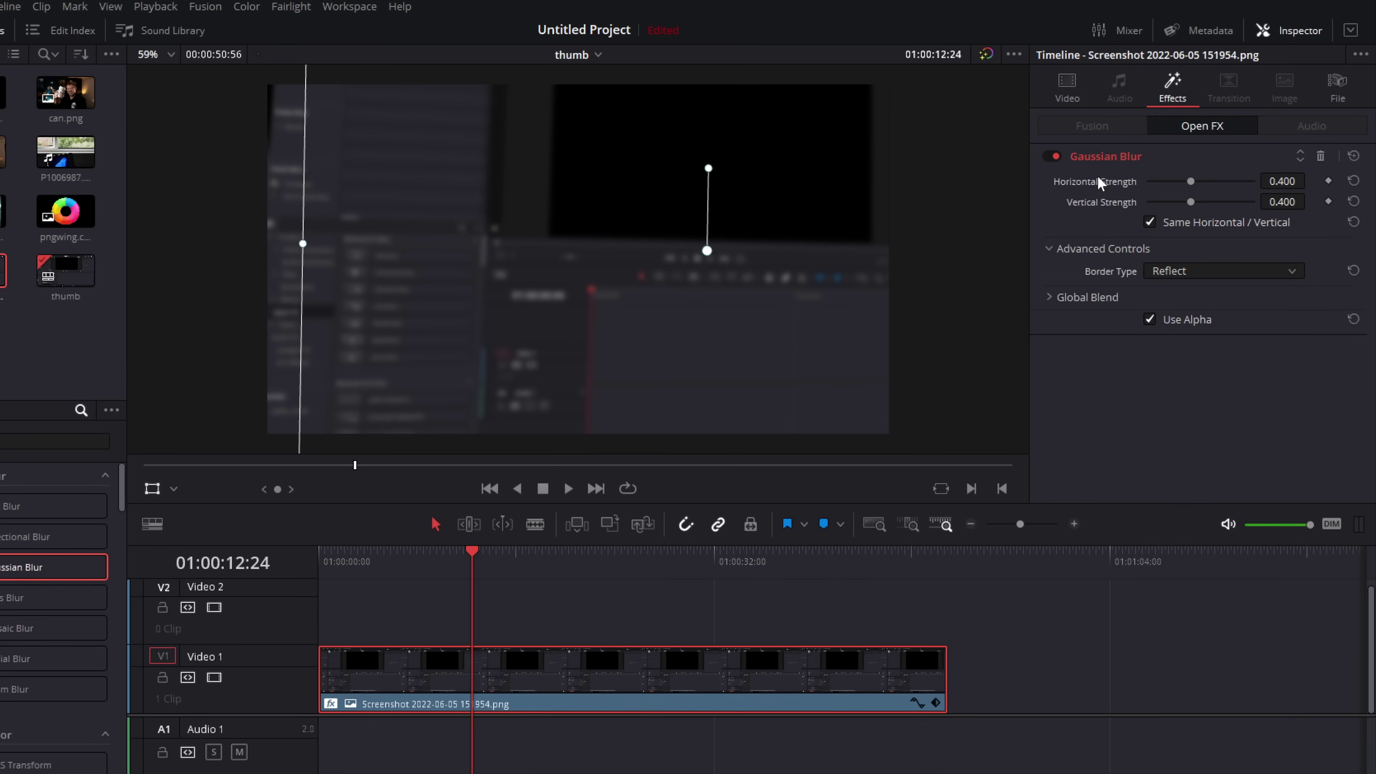
left_click(1101, 158)
left_click(1099, 163)
mouse_move(1191, 182)
left_mouse_down()
mouse_move(1157, 184)
mouse_move(1259, 184)
mouse_move(1145, 186)
mouse_move(1184, 186)
left_mouse_up()
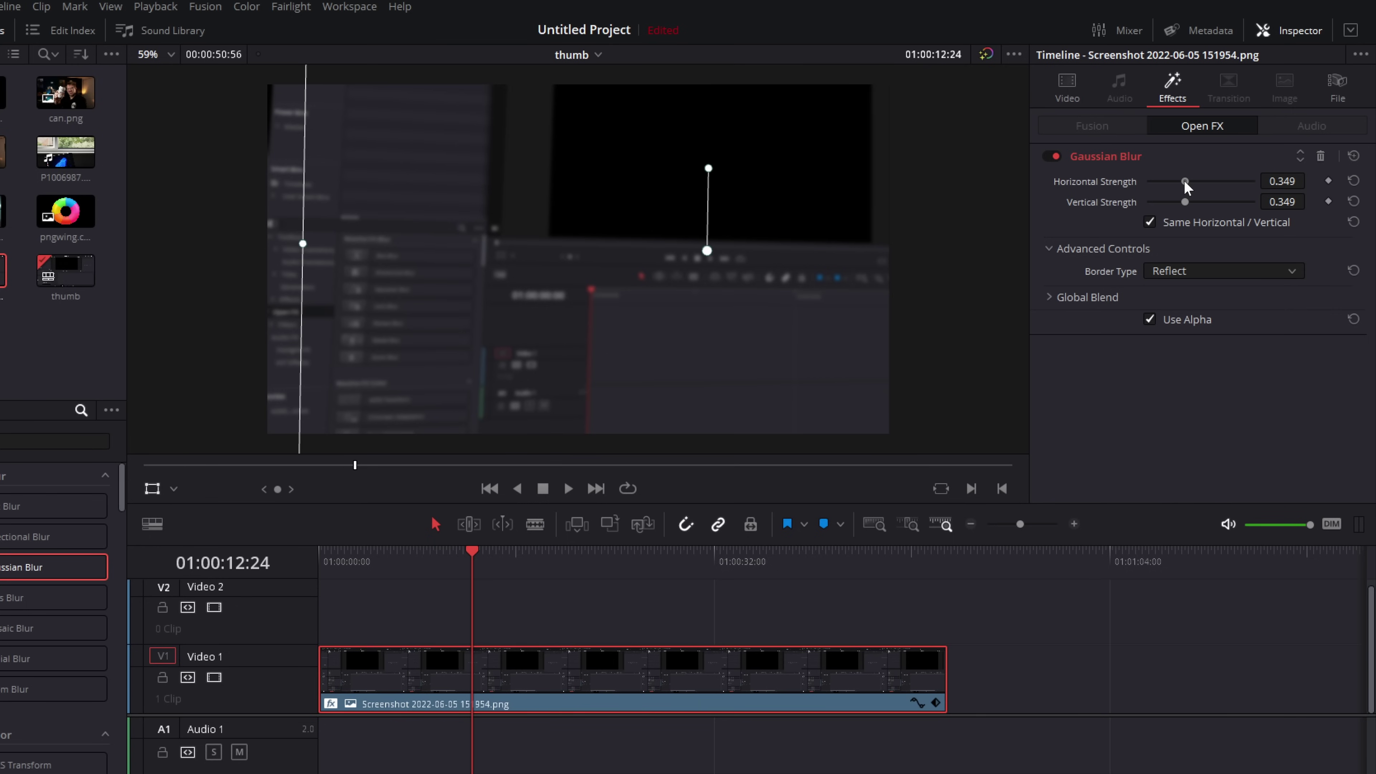
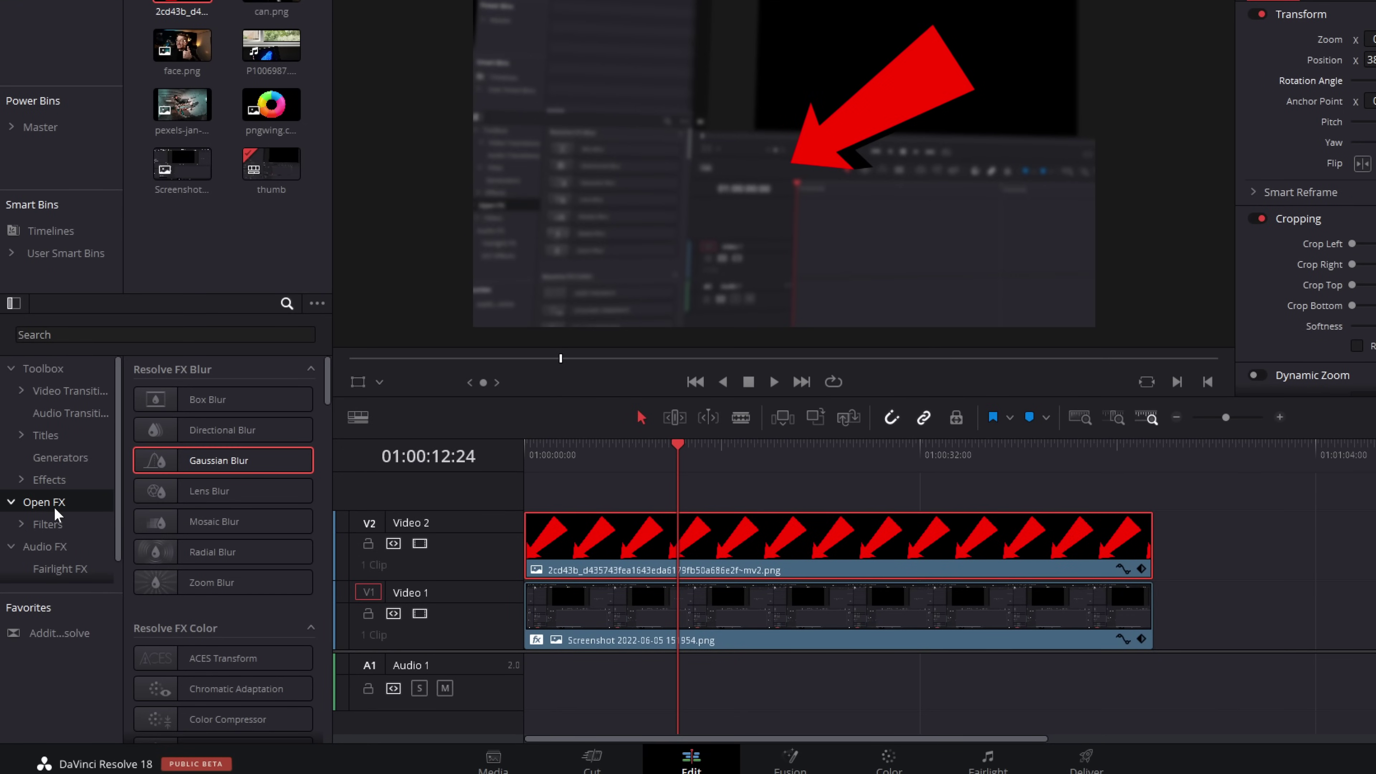
- Apply the Resolve FX Stylize Drop Shadow effect to the red arrow clip on Video 2
left_click_drag(327, 370, 338, 602)
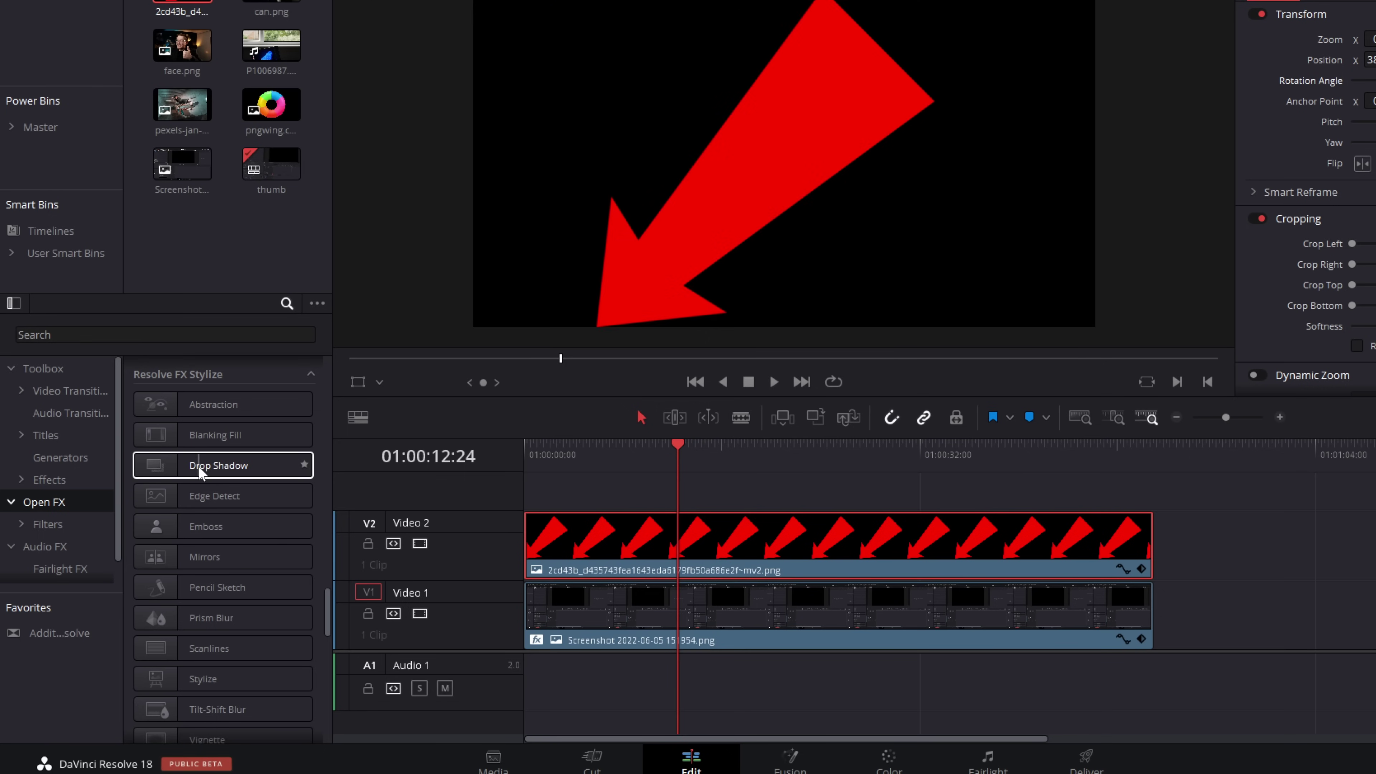
left_click_drag(200, 473, 649, 520)
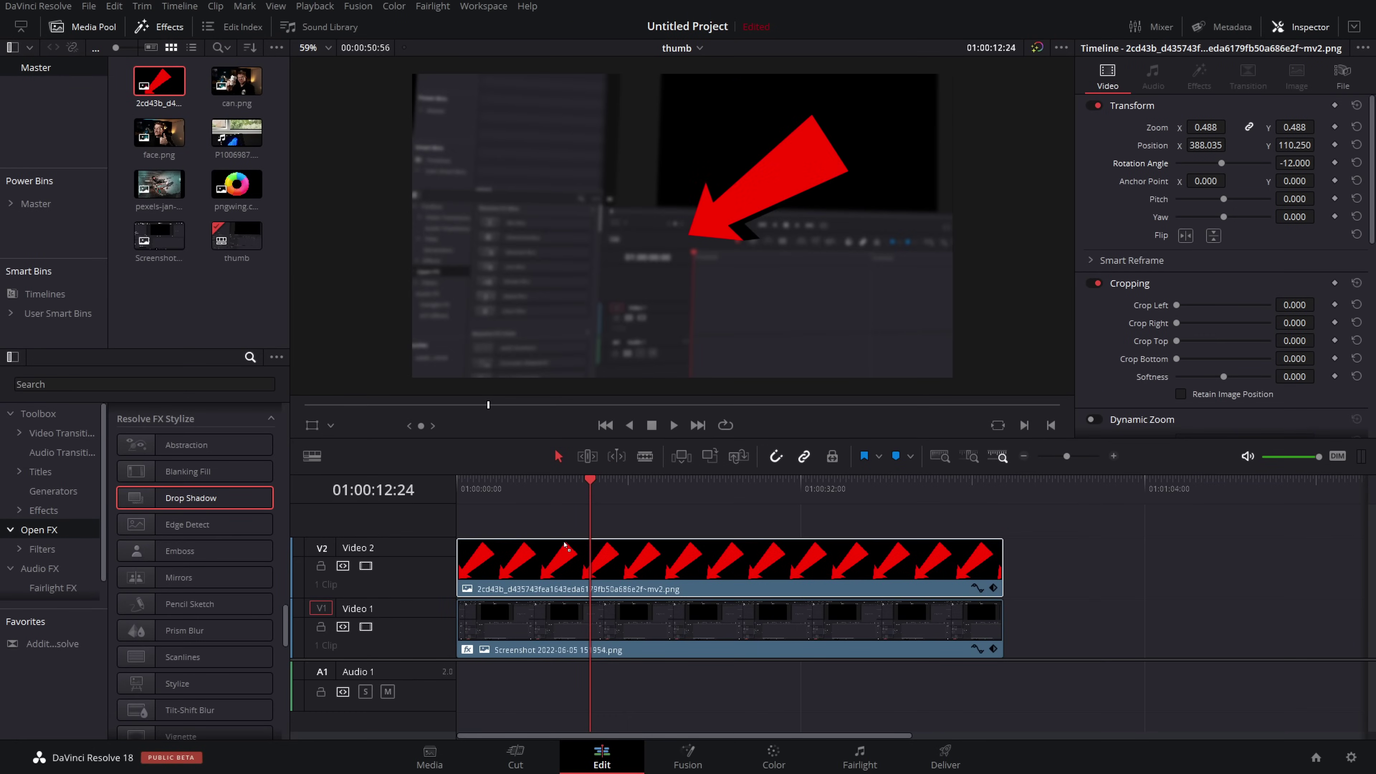
- Finish applying the Drop Shadow effect to the red arrow clip and set its shadow color to red #ff0004
left_click_drag(780, 577, 780, 579)
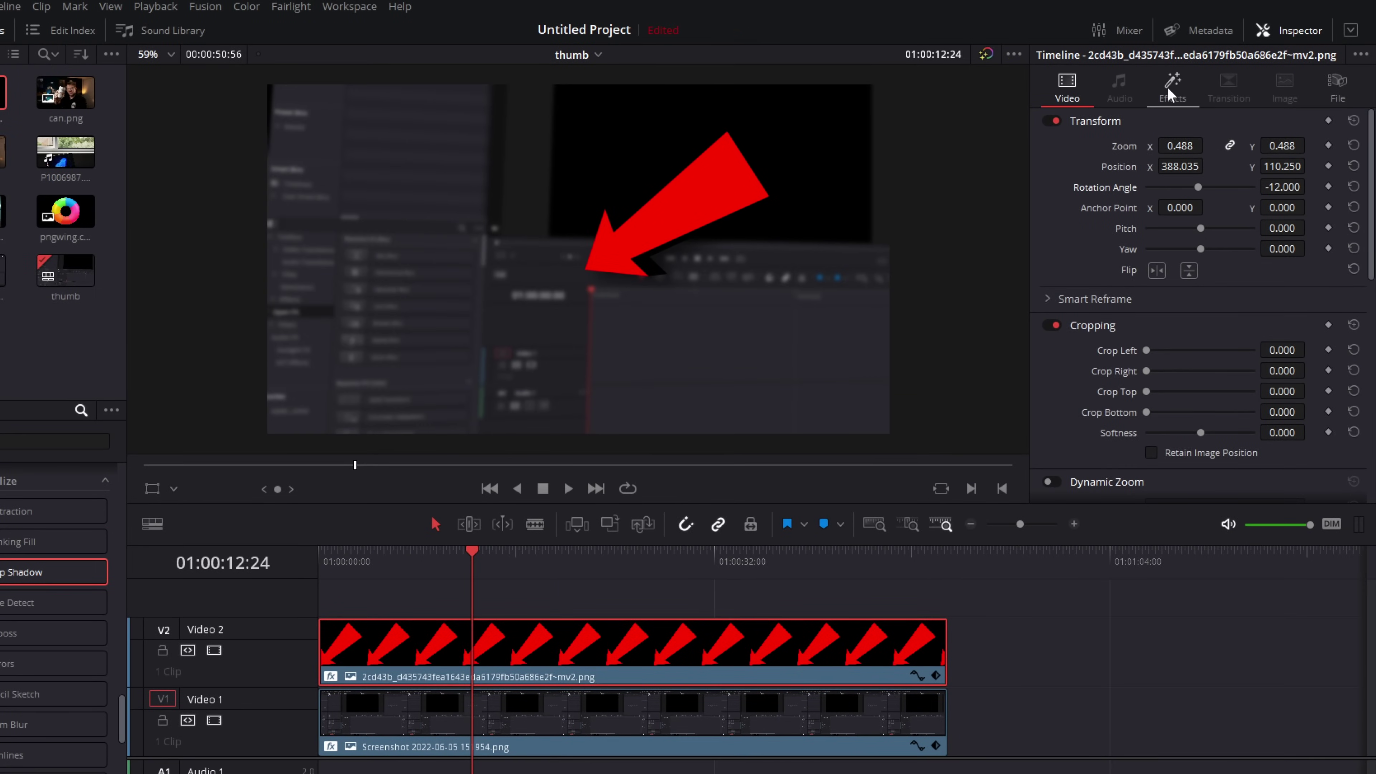
left_click(1197, 82)
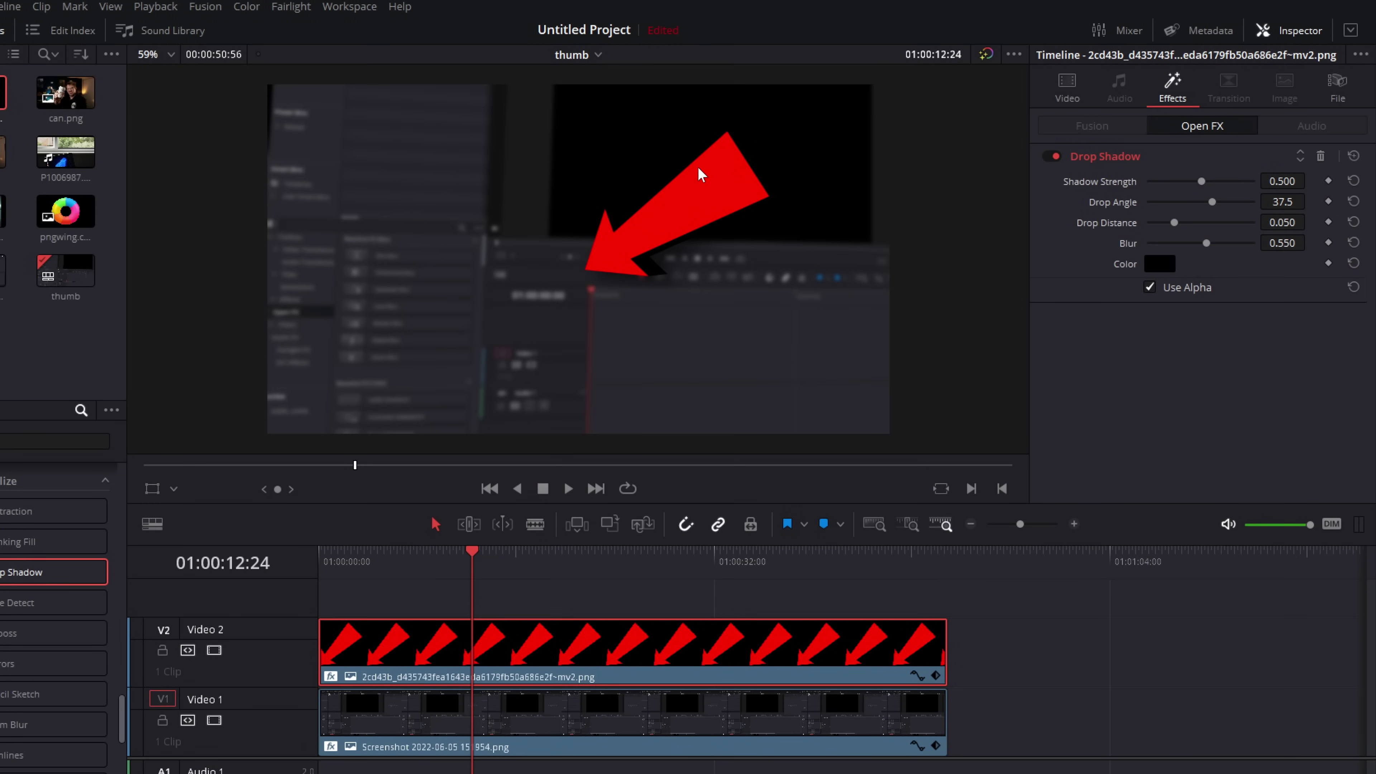
left_click(1159, 264)
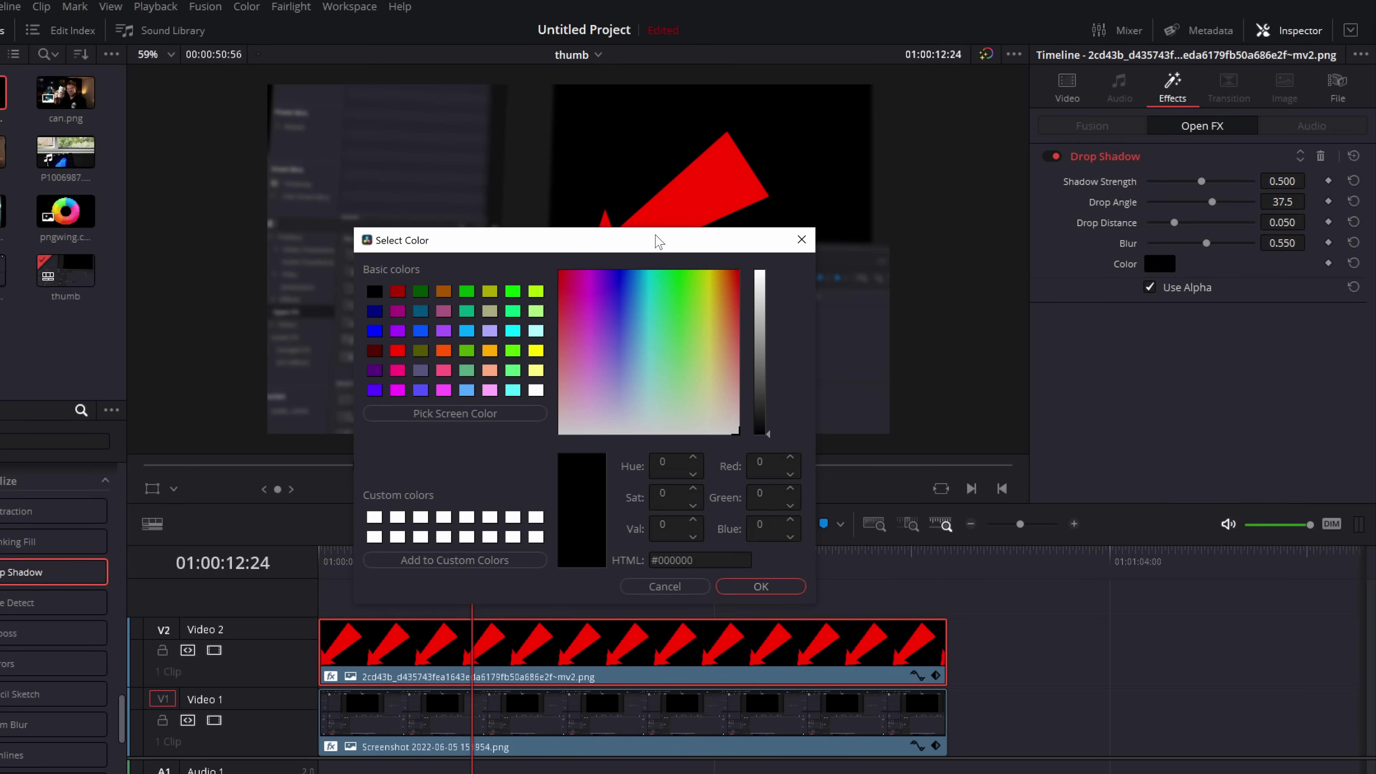
left_click_drag(657, 240, 555, 280)
left_click_drag(575, 402, 448, 335)
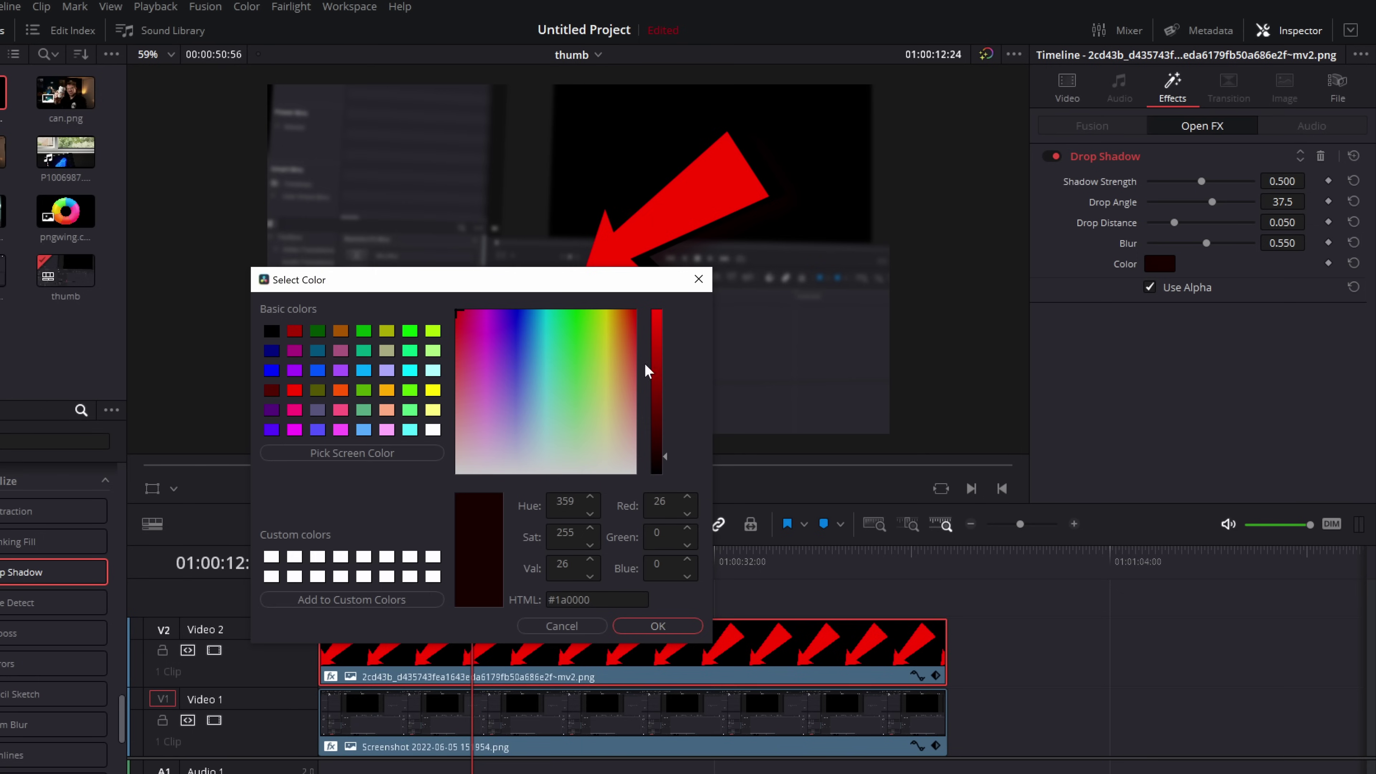
left_click_drag(658, 461, 653, 286)
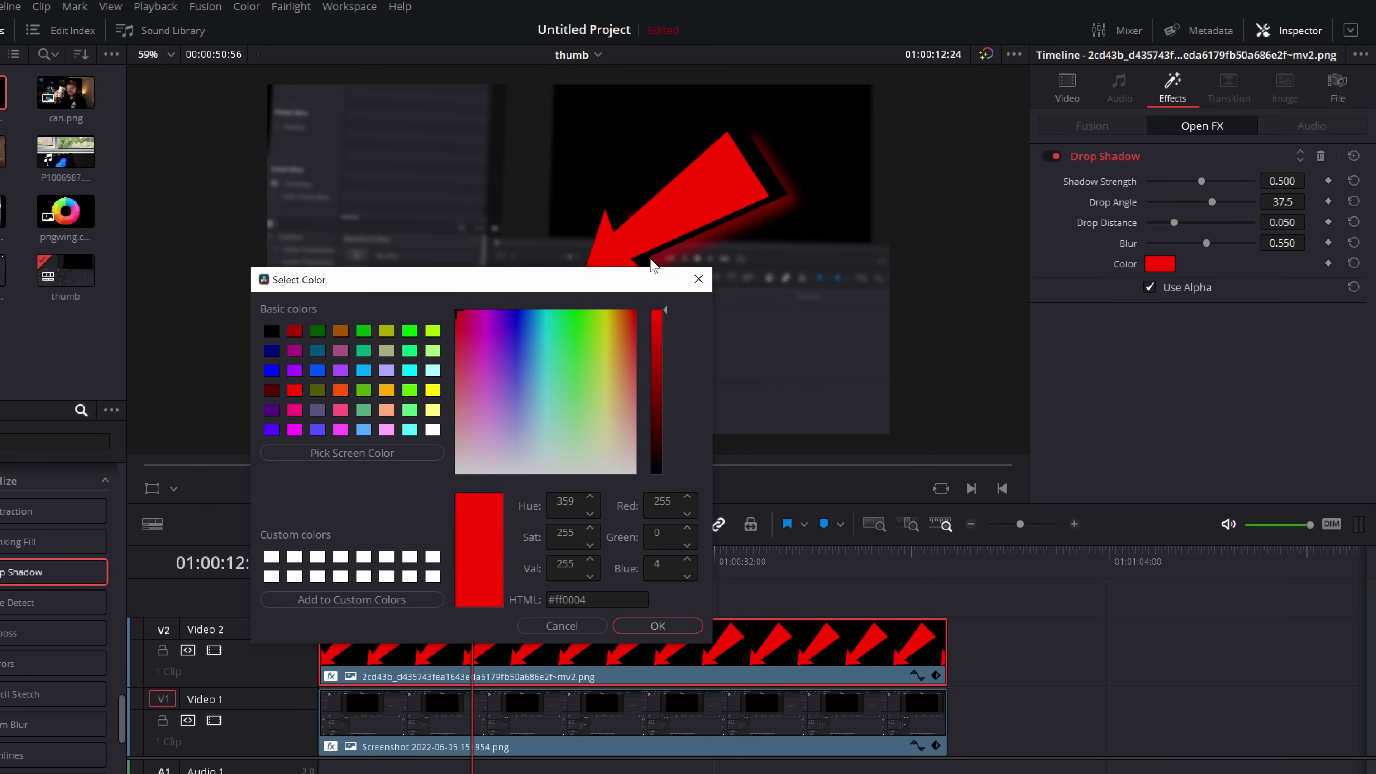
left_click(658, 626)
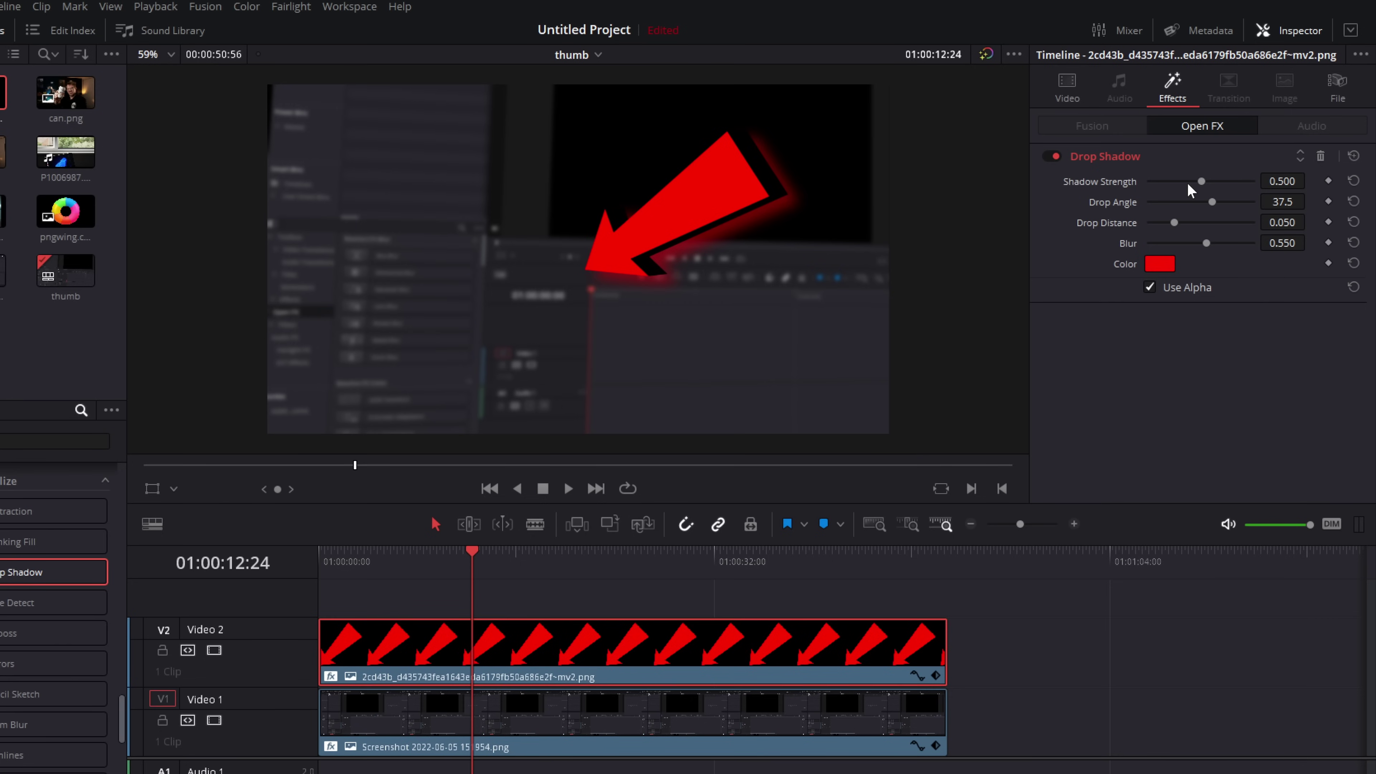
- Set the arrow's drop shadow to strength 1.000, blur 1.000 and drop angle -18.2
left_click_drag(1212, 181, 1281, 181)
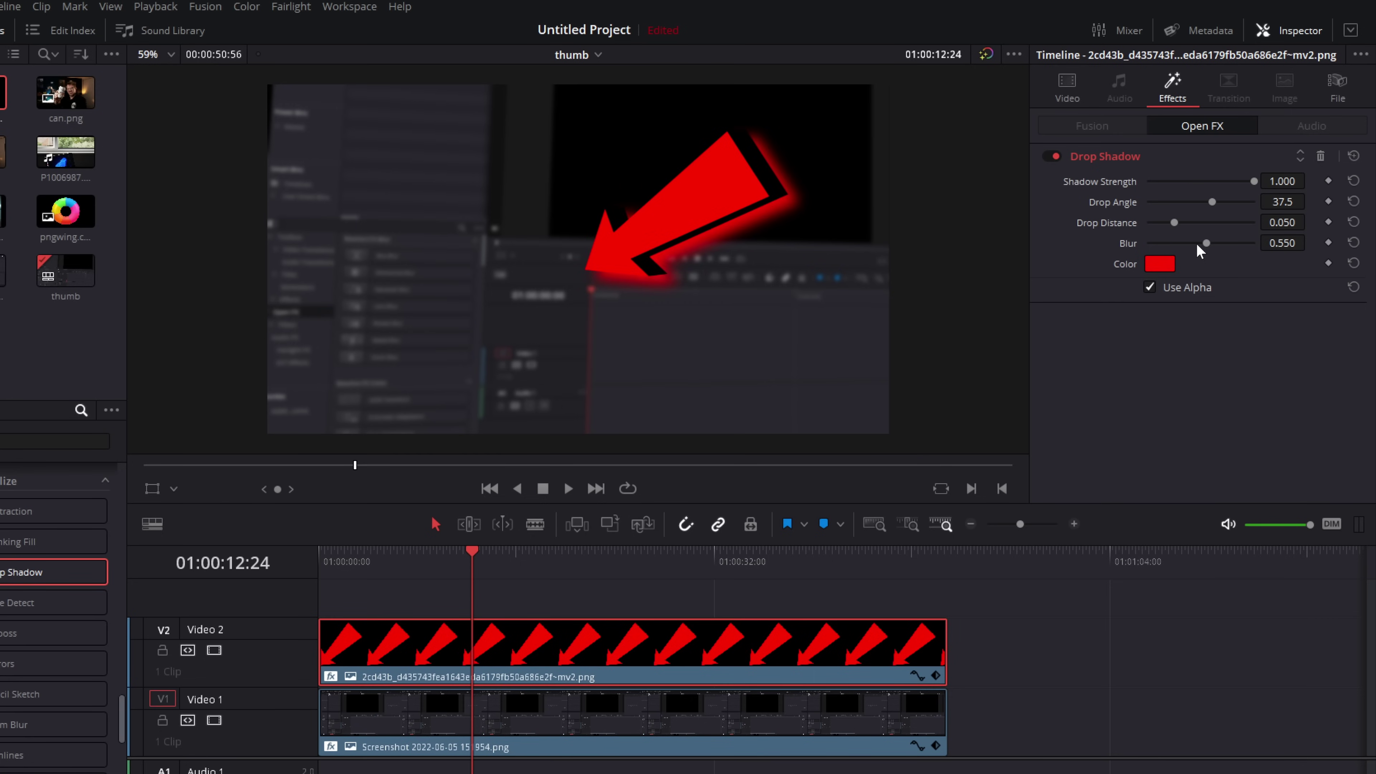
left_click_drag(1215, 247, 1331, 255)
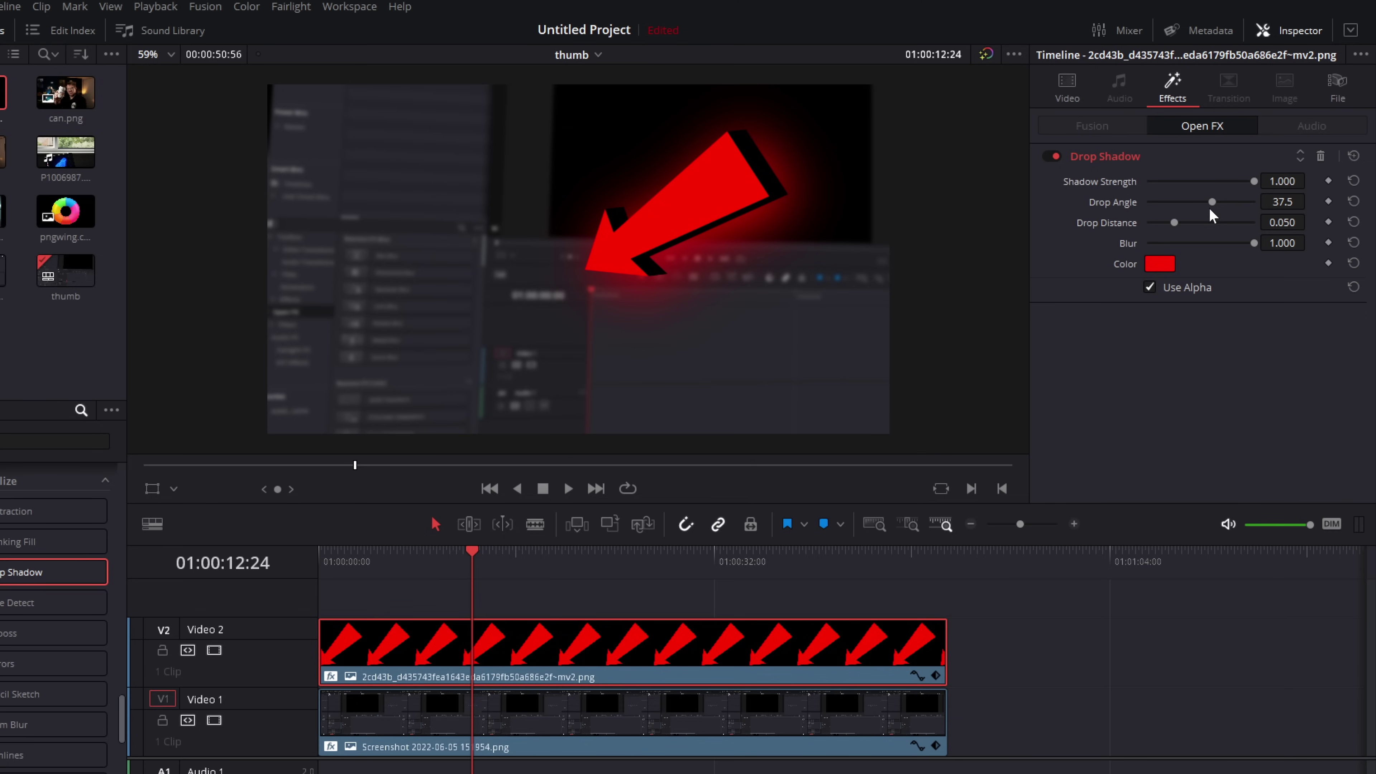
left_click_drag(1210, 203, 1195, 204)
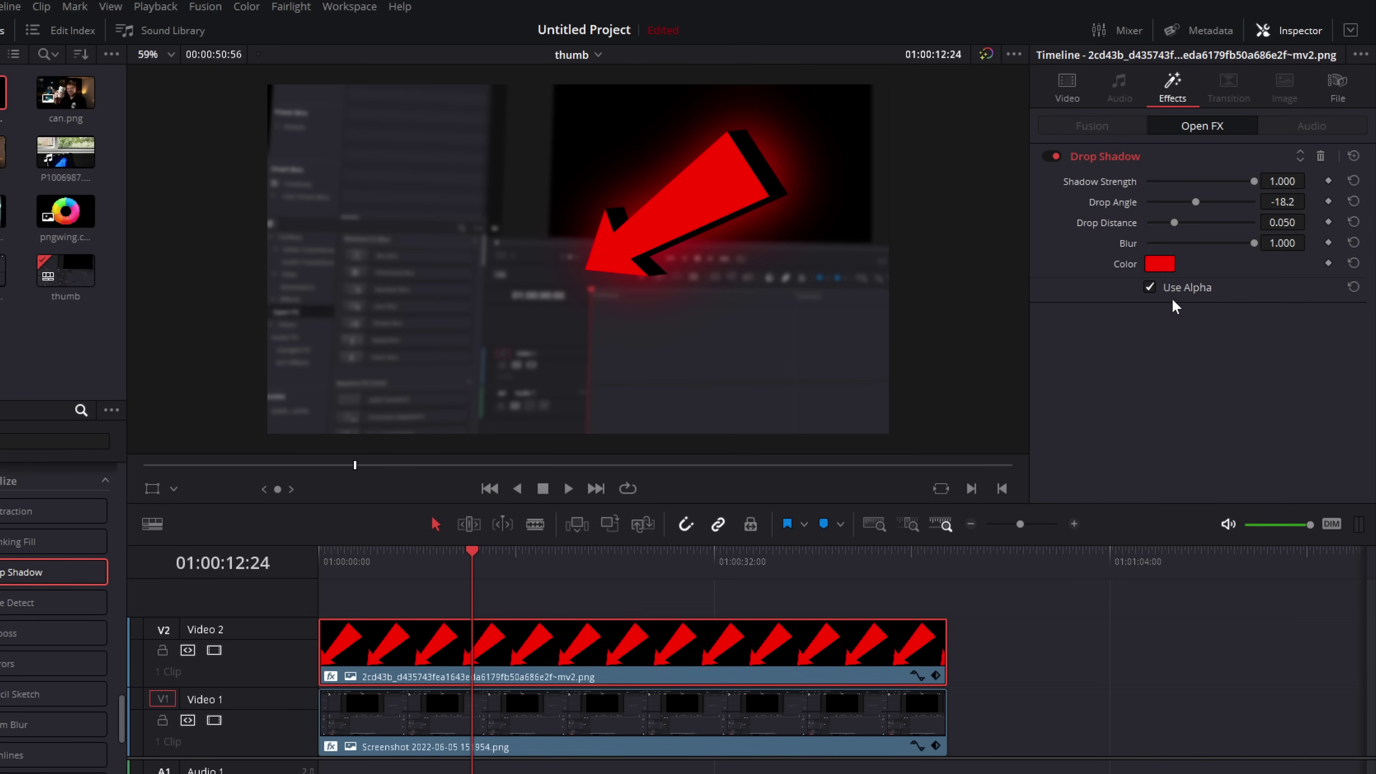
- Change the arrow's drop shadow color to teal #0affd6
left_click(1159, 264)
left_click_drag(648, 283, 654, 278)
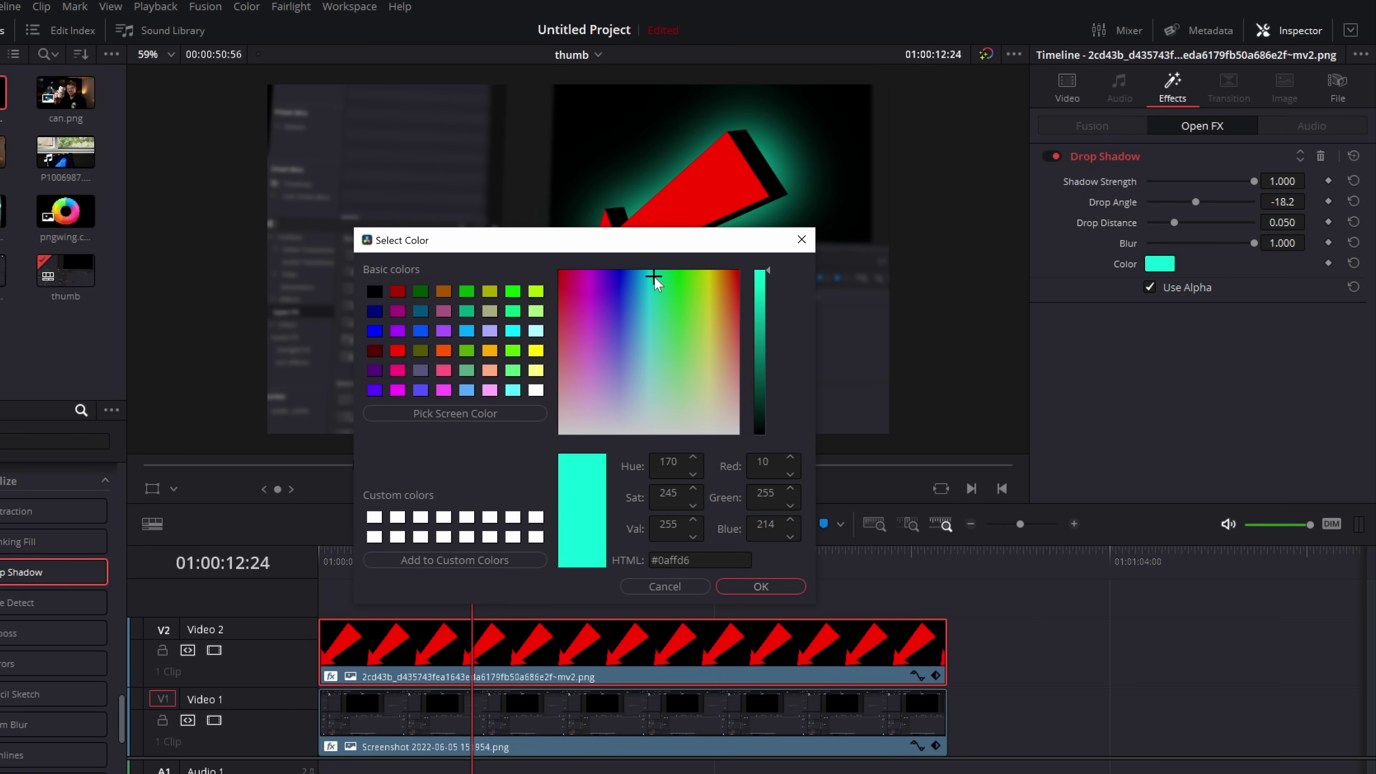
left_click(761, 587)
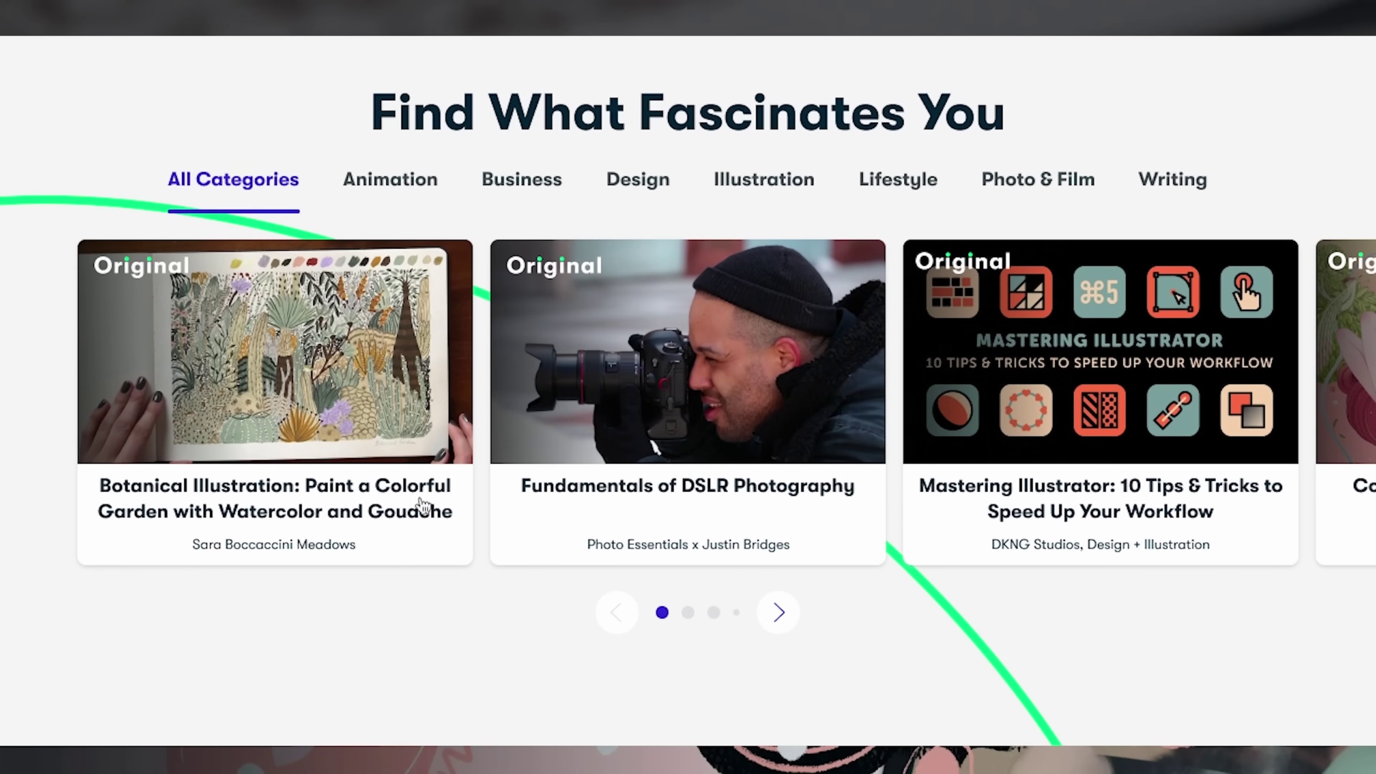
mouse_move(345, 411)
left_click(319, 378)
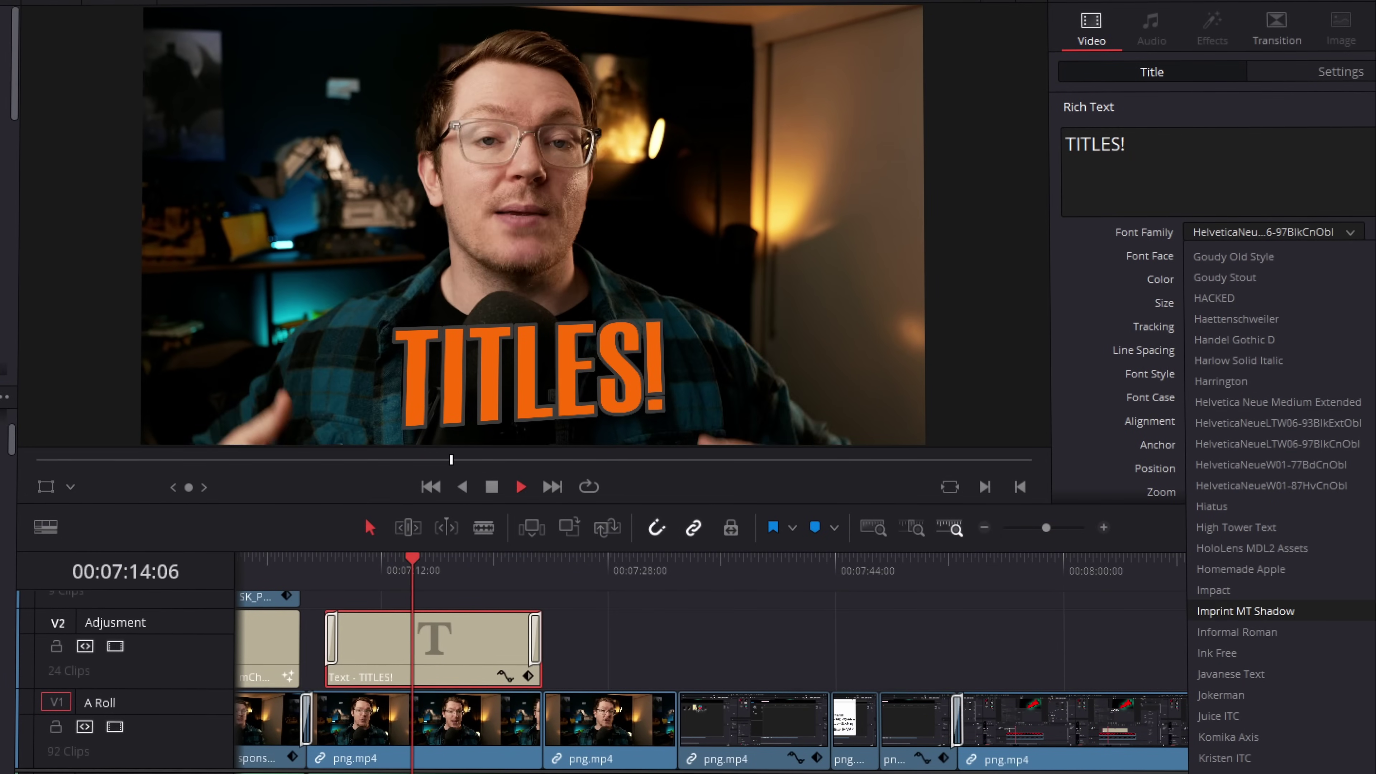
- Preview alternative font families such as Impact on the "TITLES!" text
key("Up")
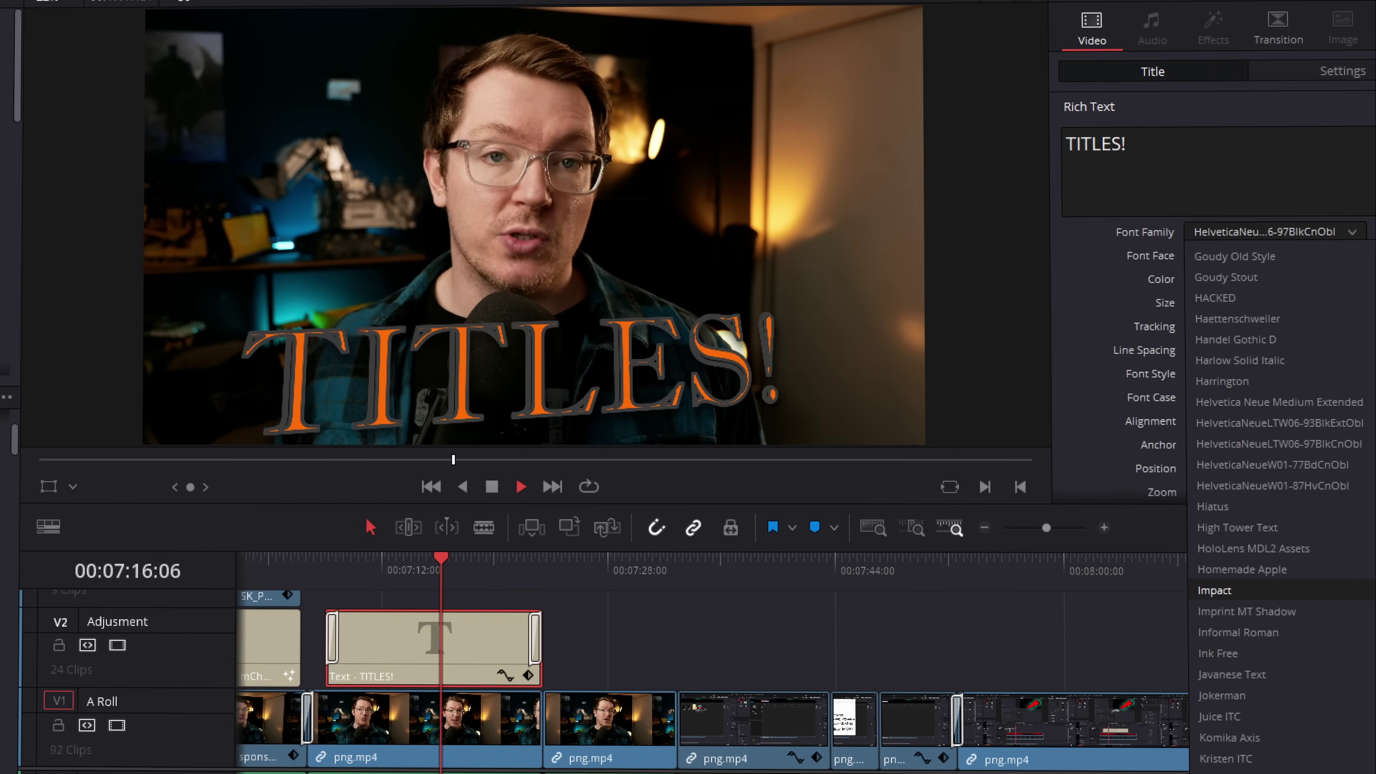
key("Up")
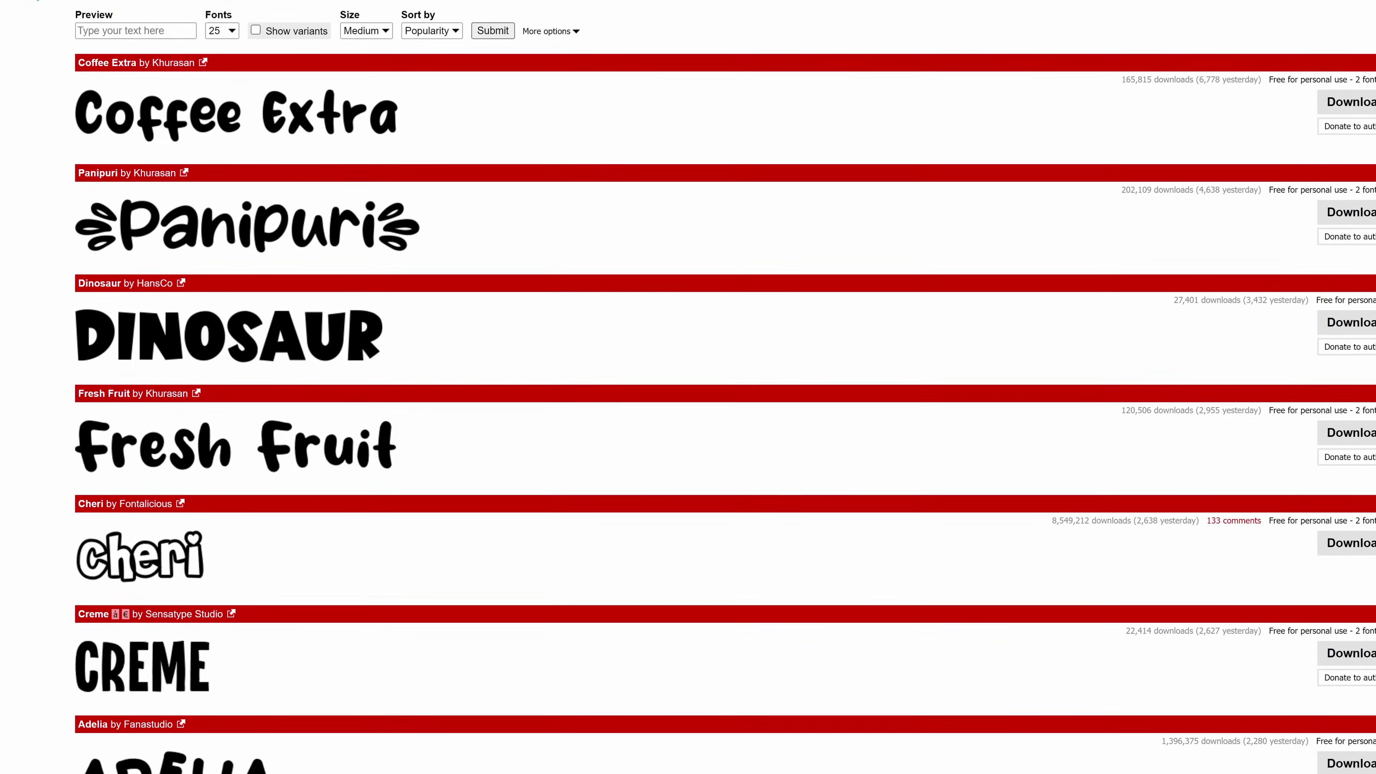
- Browse the font listings on free font download sites and Google Fonts
scroll(687, 387, "down", 10)
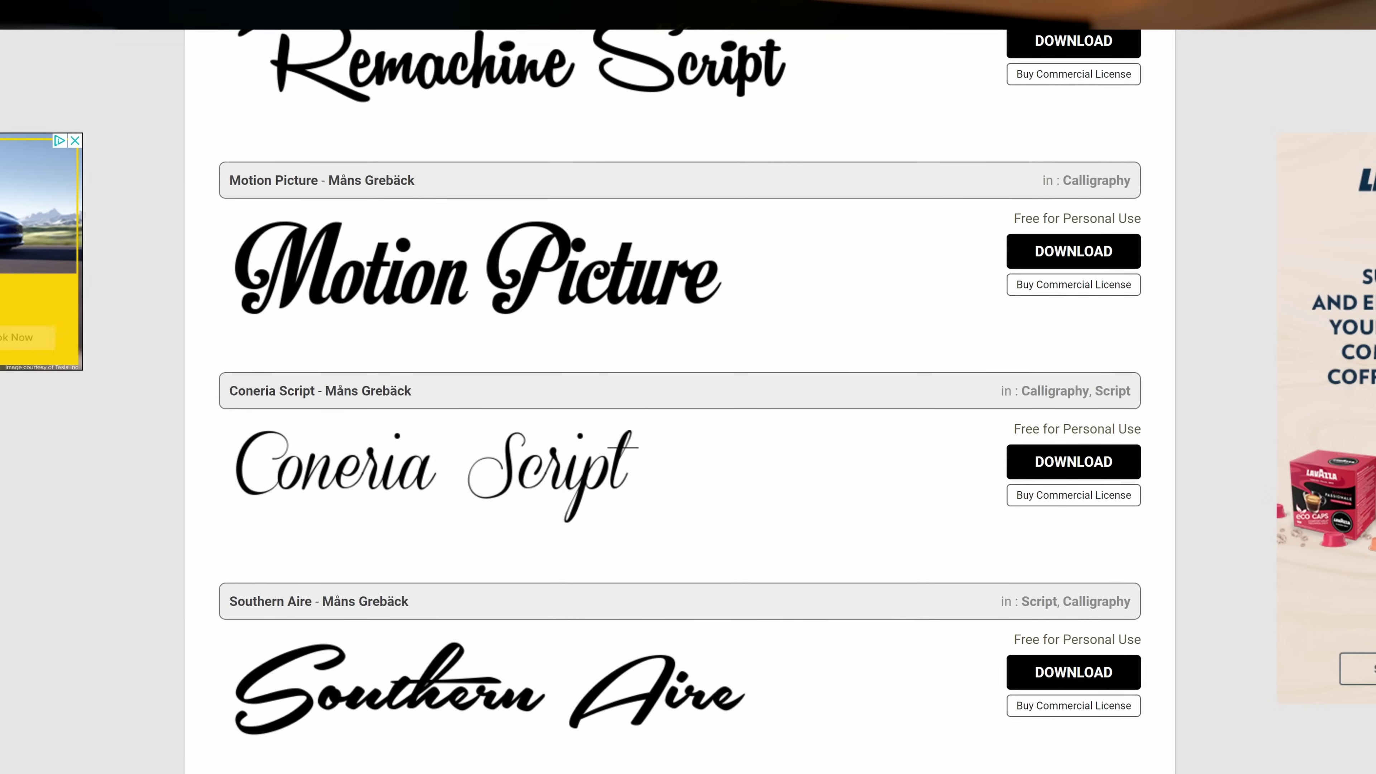
scroll(688, 387, "down", 6)
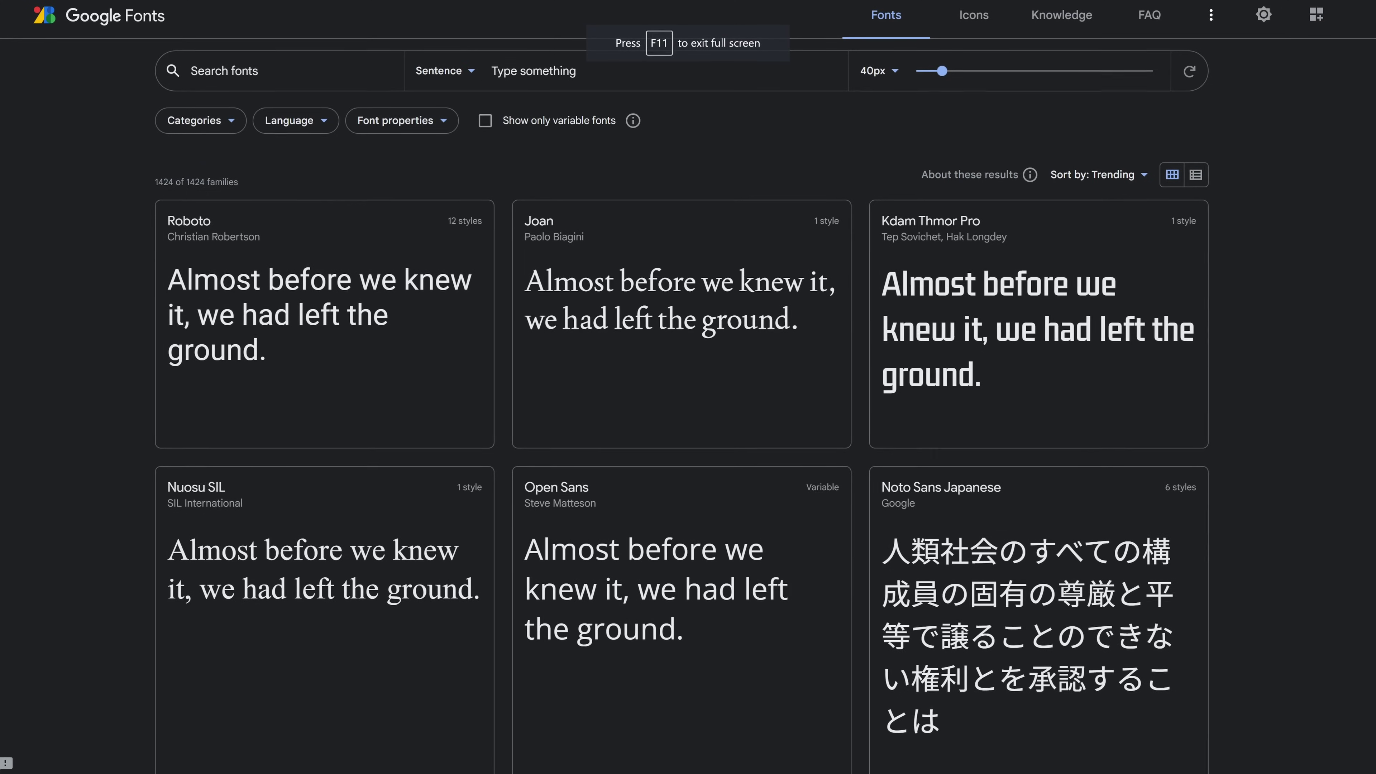
scroll(1035, 325, "down", 6)
scroll(1035, 325, "down", 2)
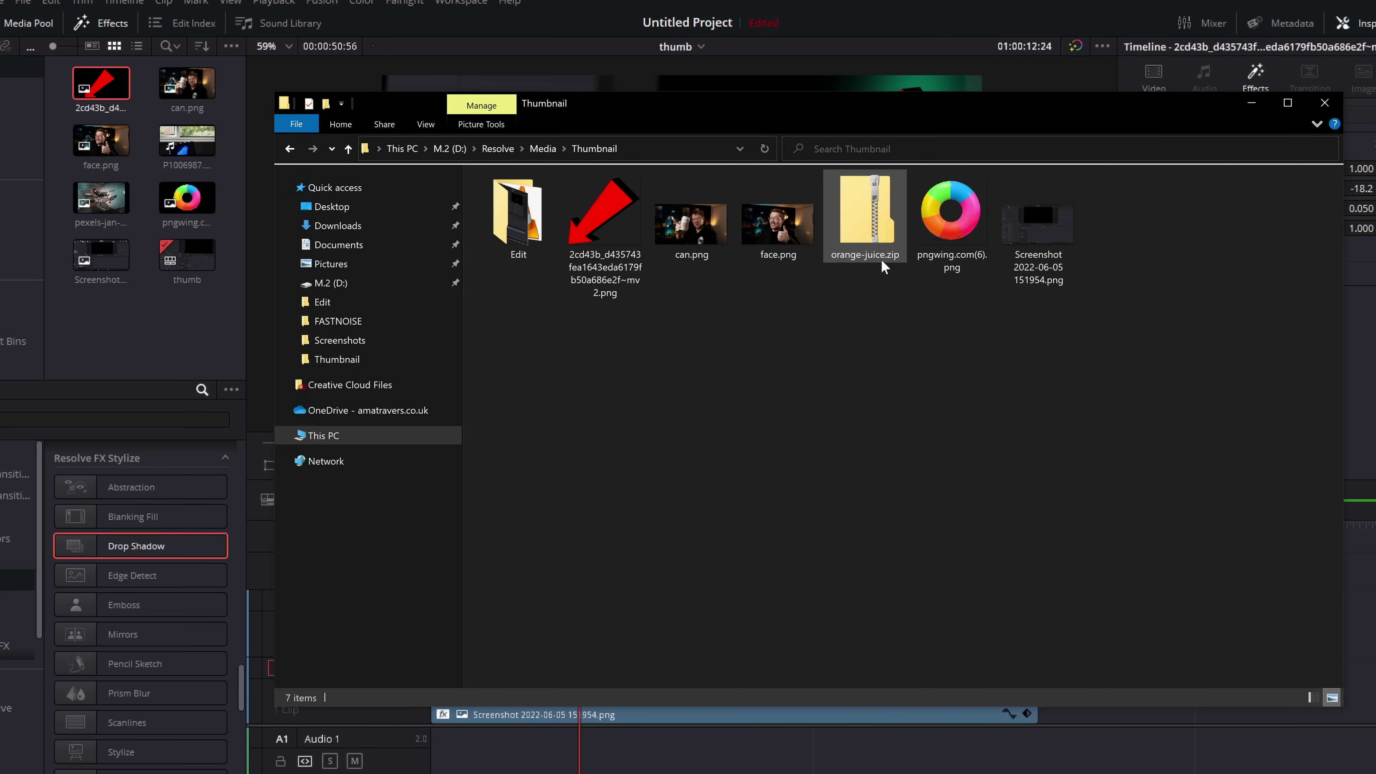
- Install the font file orange juice 2.0.ttf from orange-juice.zip in the Thumbnail folder, and close the font preview and folder windows
double_click(873, 243)
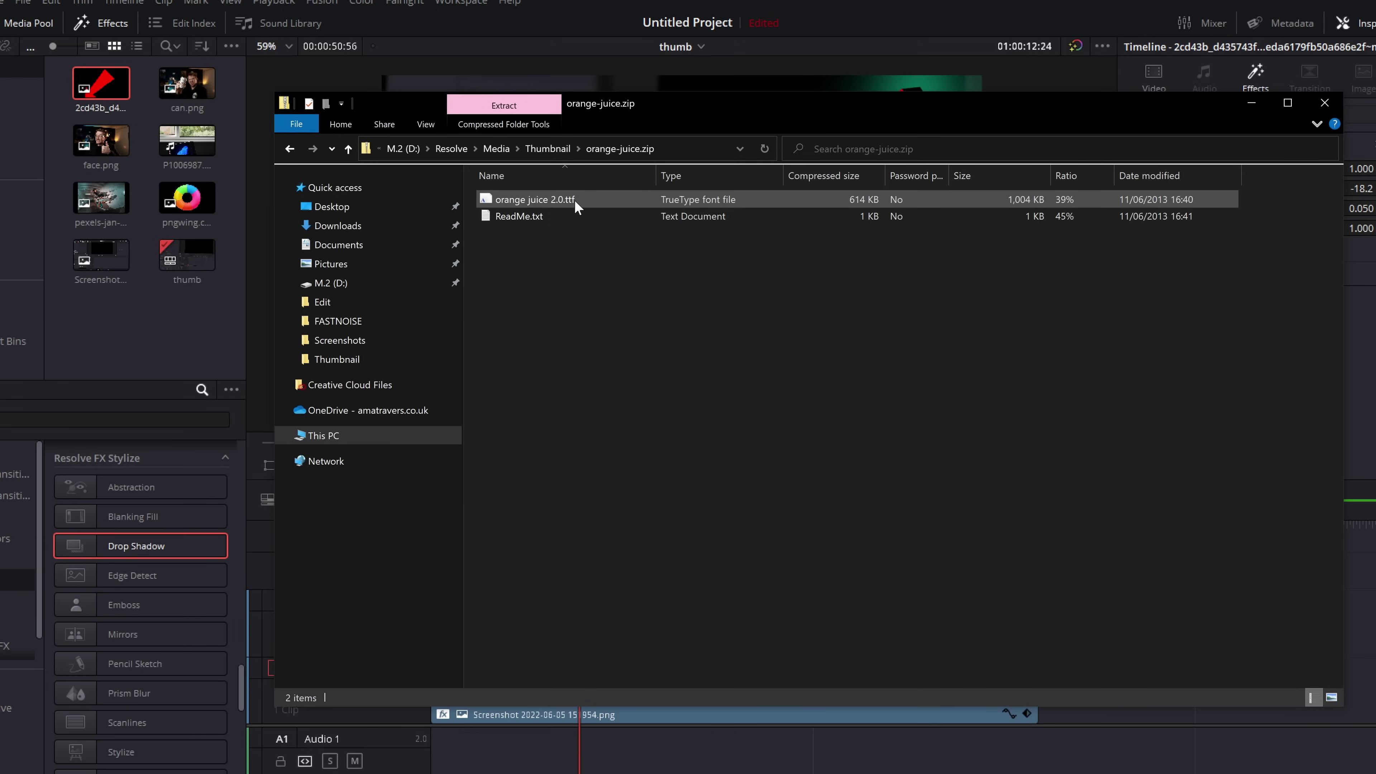
double_click(538, 200)
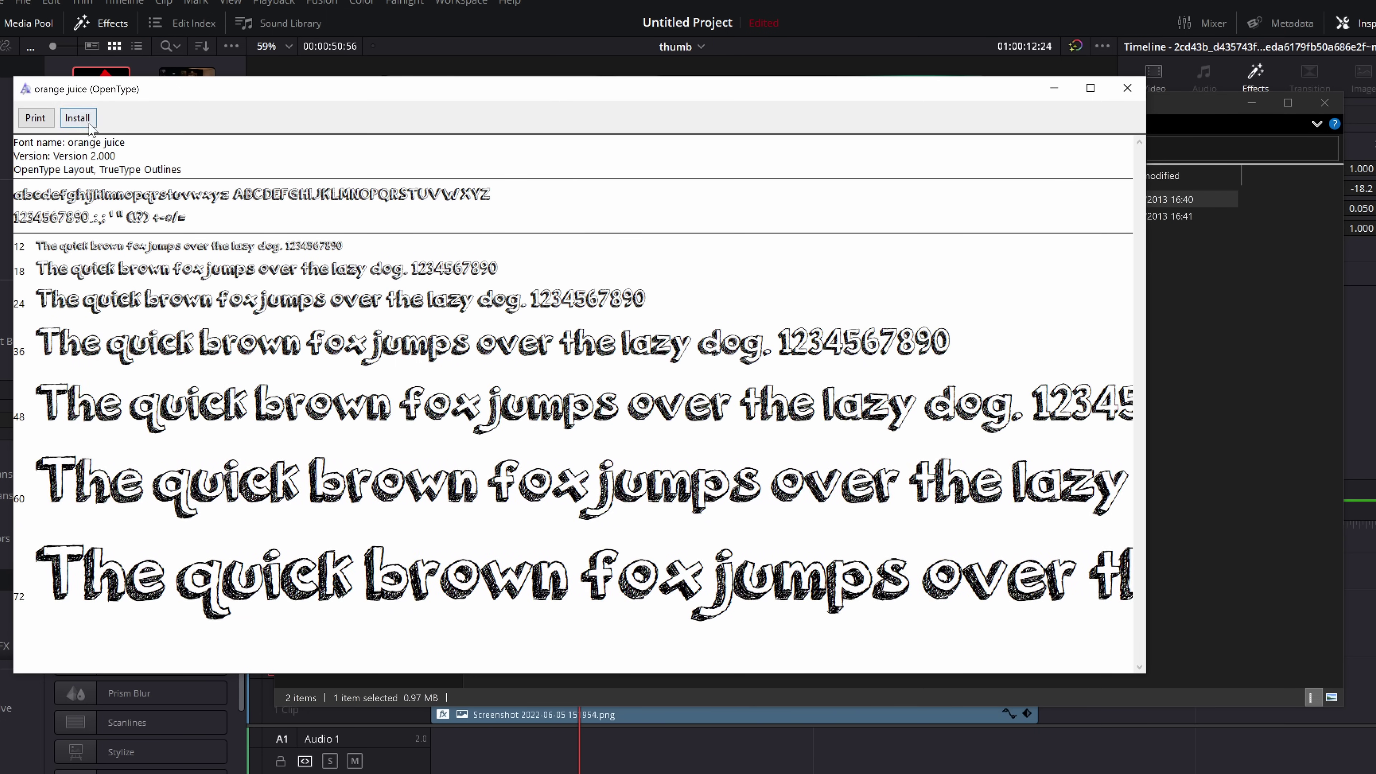
left_click(78, 119)
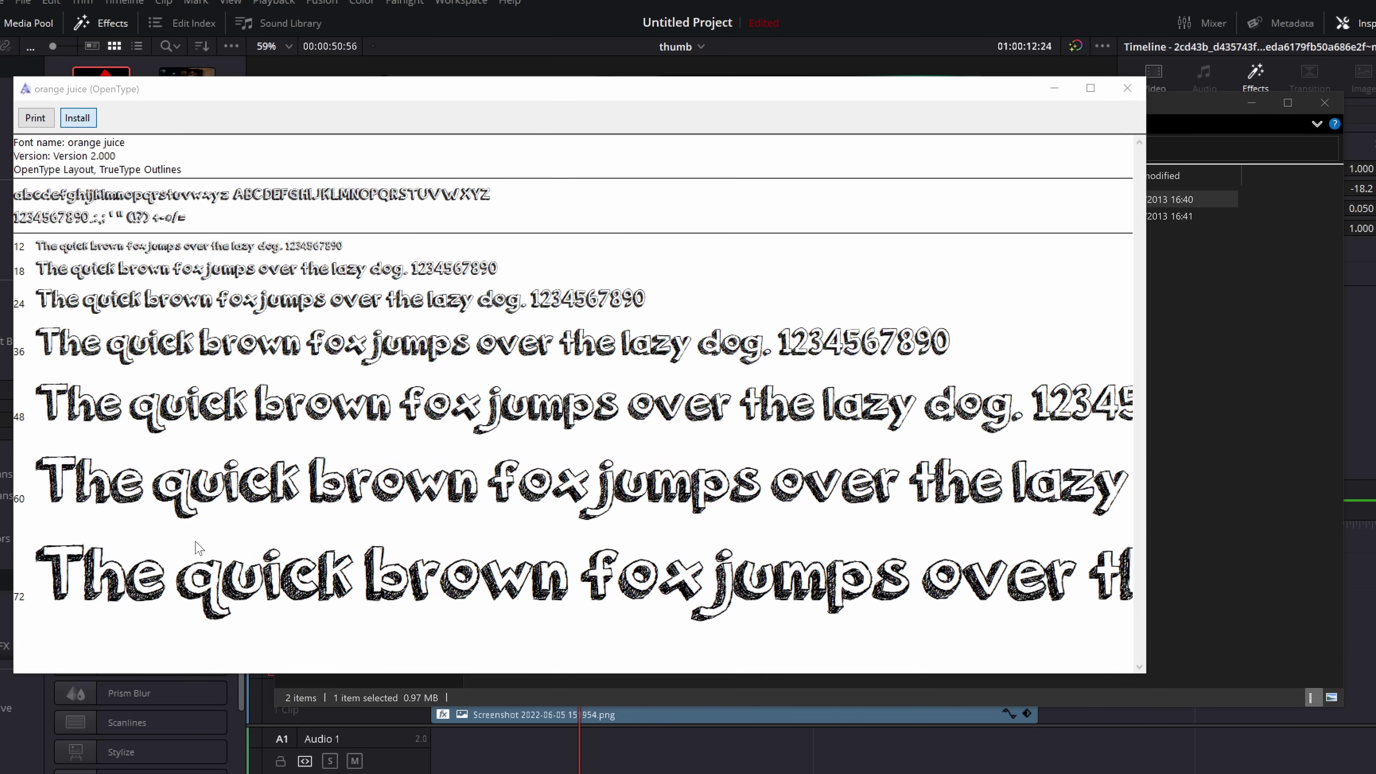
left_click(1128, 93)
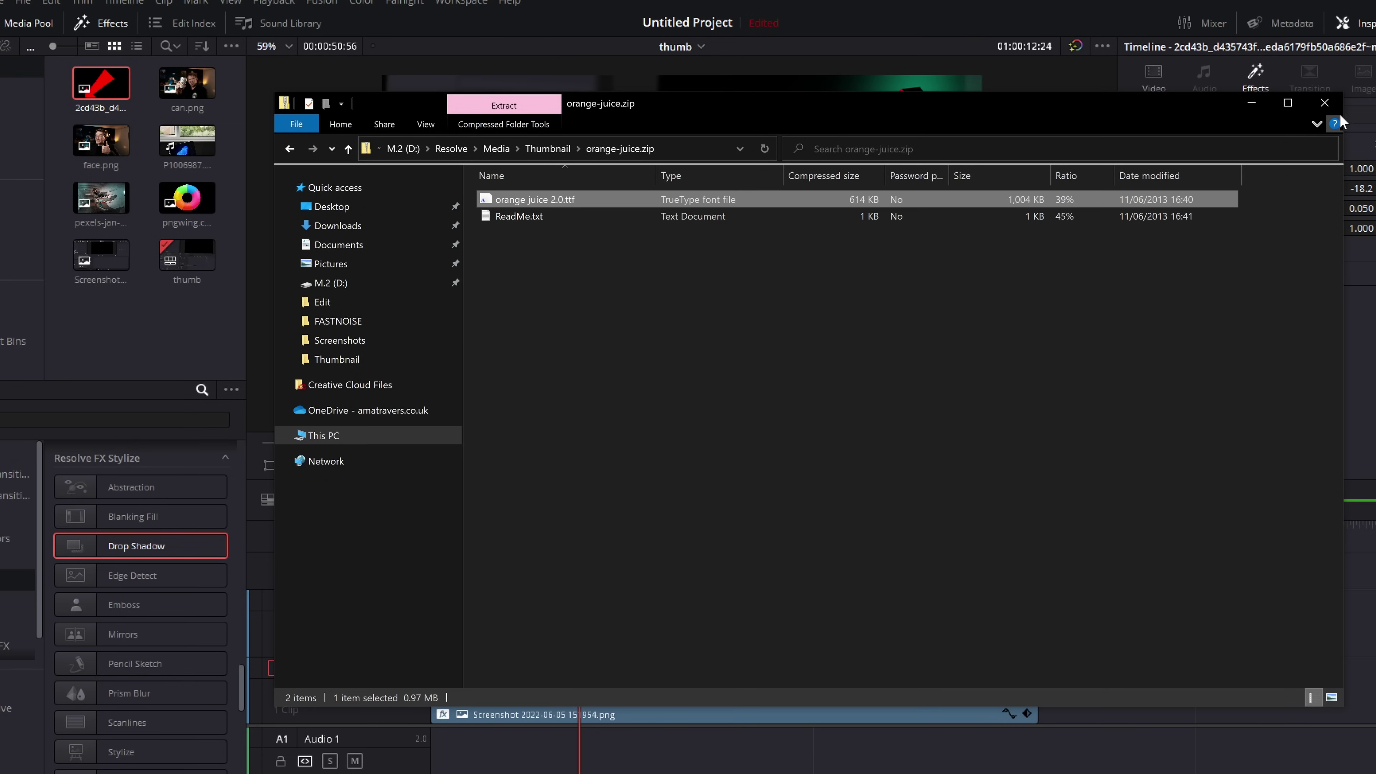
left_click(1324, 102)
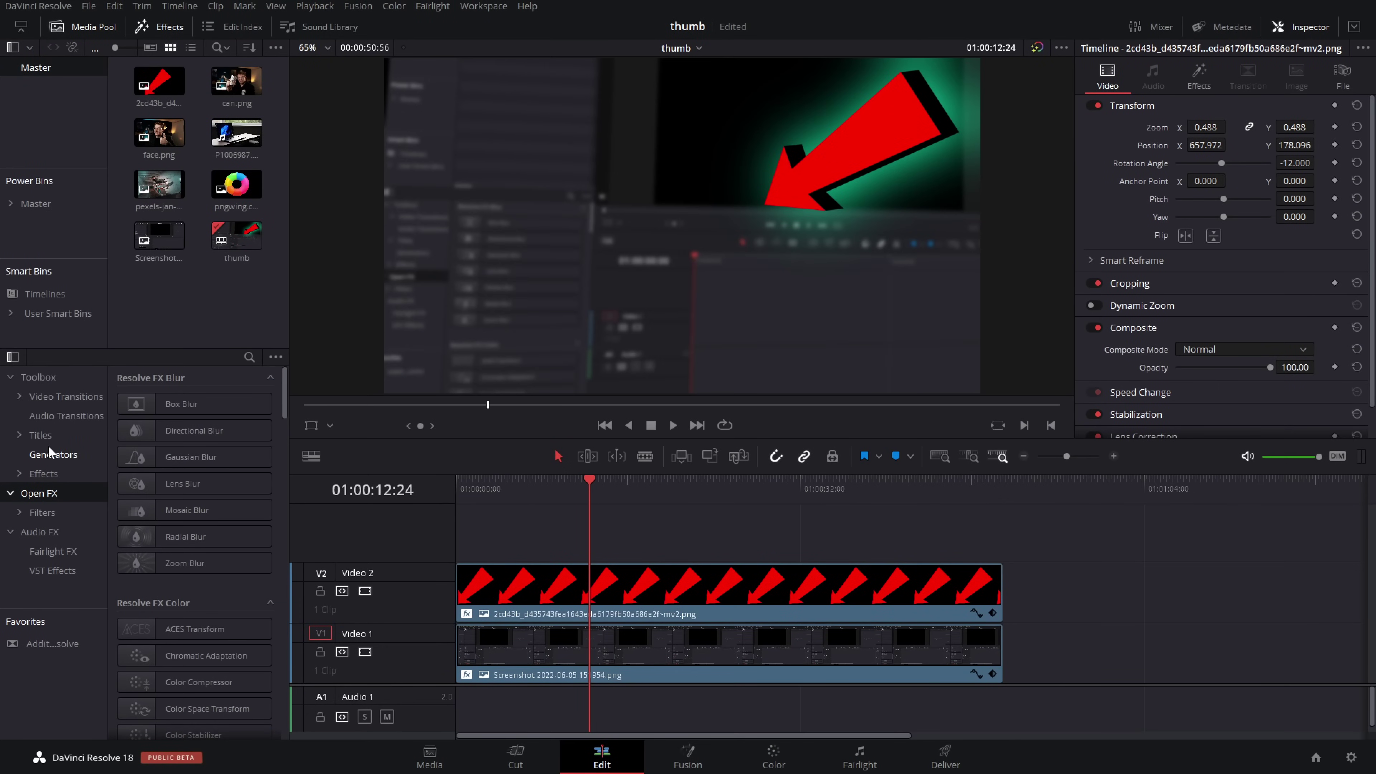
- Add a basic Text title on a new Video 3 track above the red arrow clip
left_click(19, 435)
left_click(38, 436)
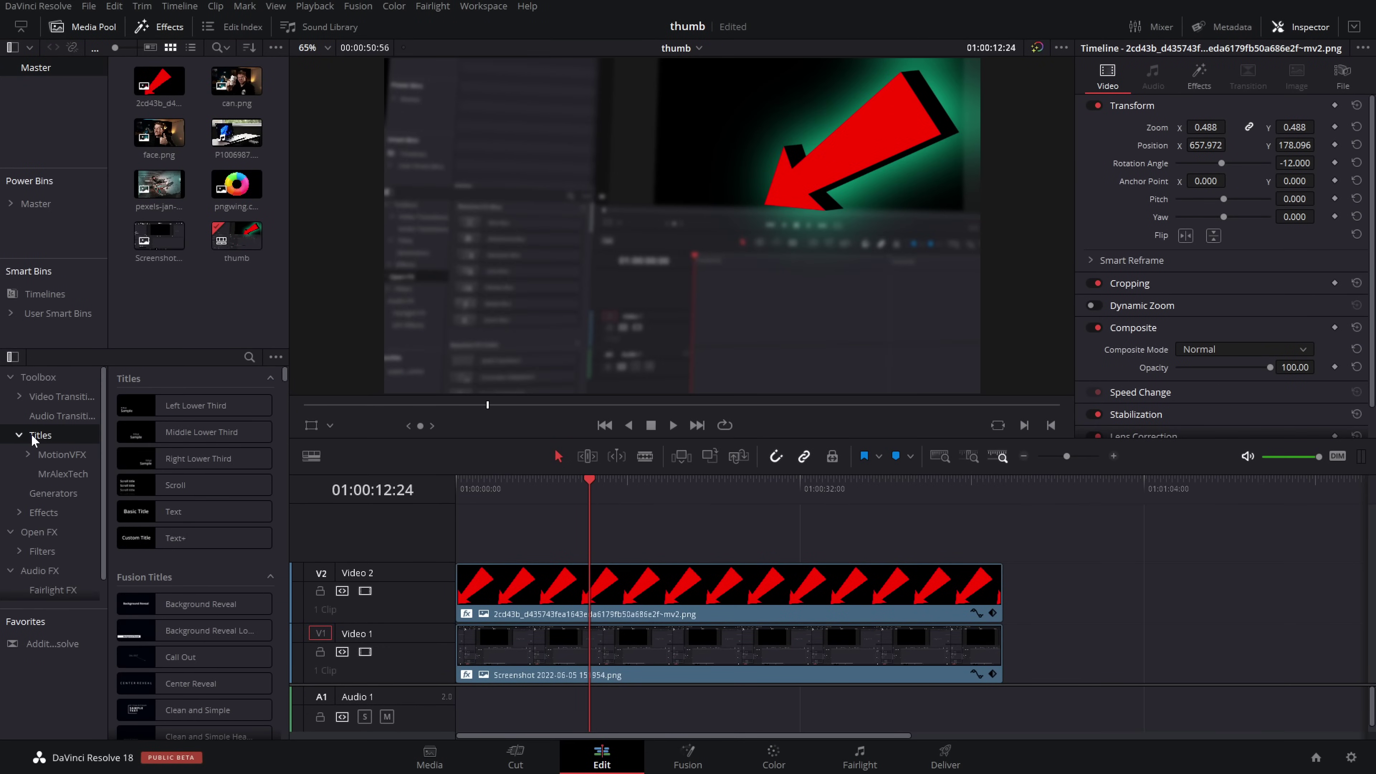
left_click_drag(154, 512, 881, 534)
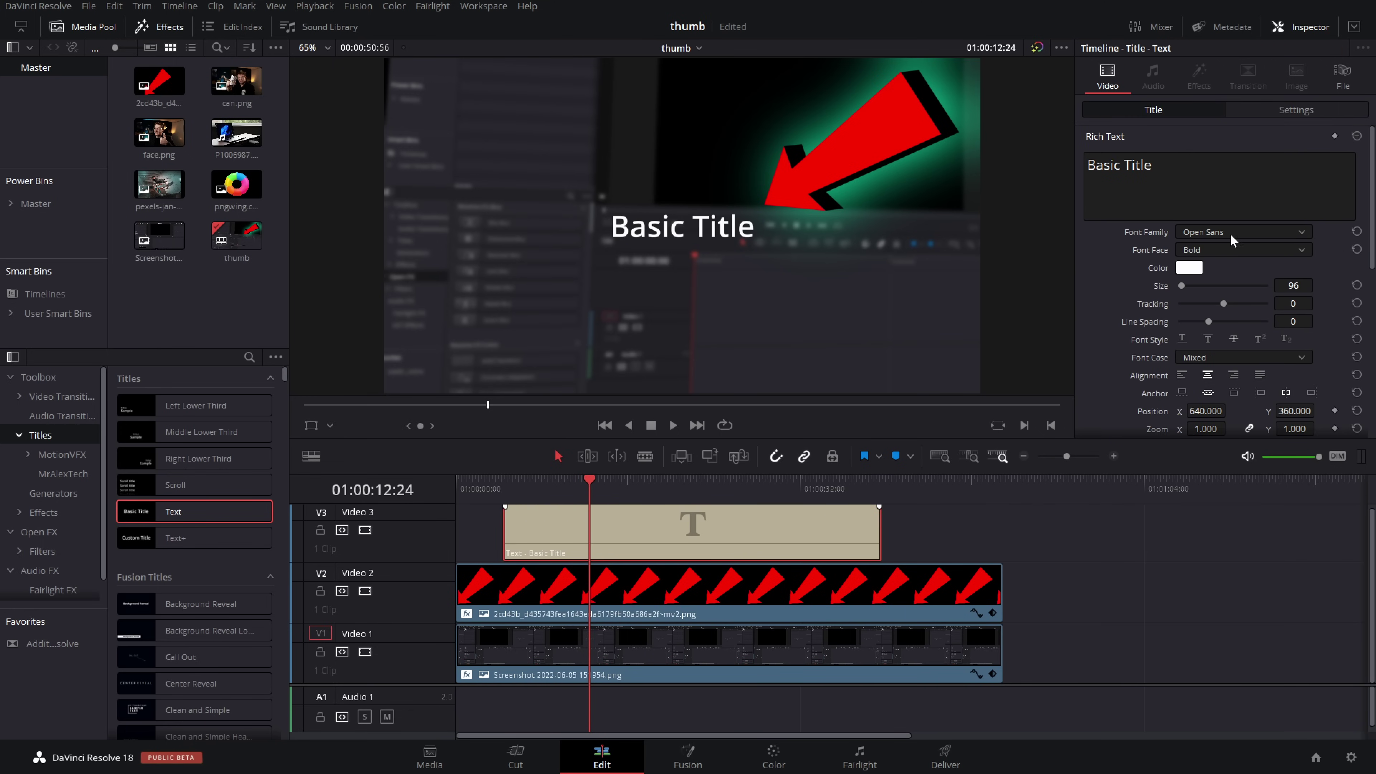
- Set the title's font family to orange juice
left_click(1232, 235)
key("o")
key("r")
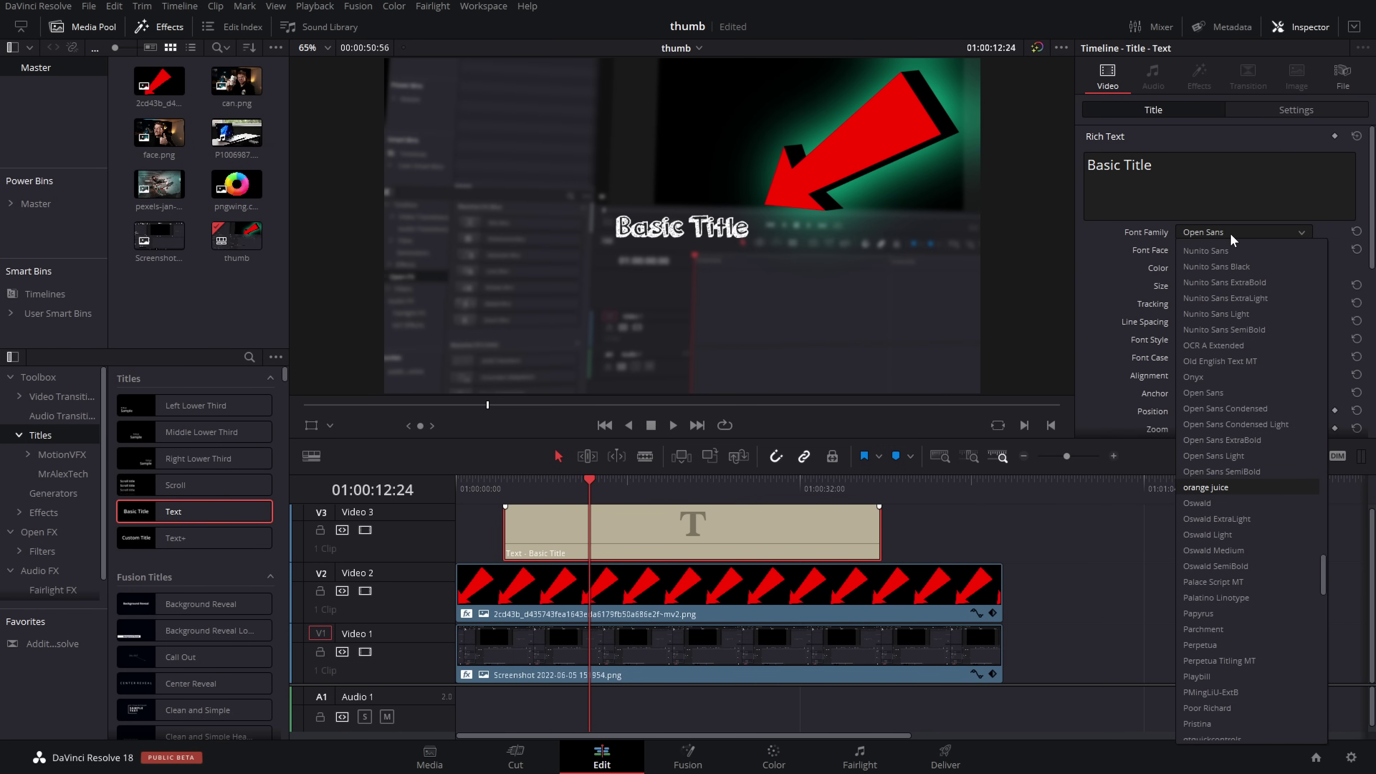
left_click(1226, 487)
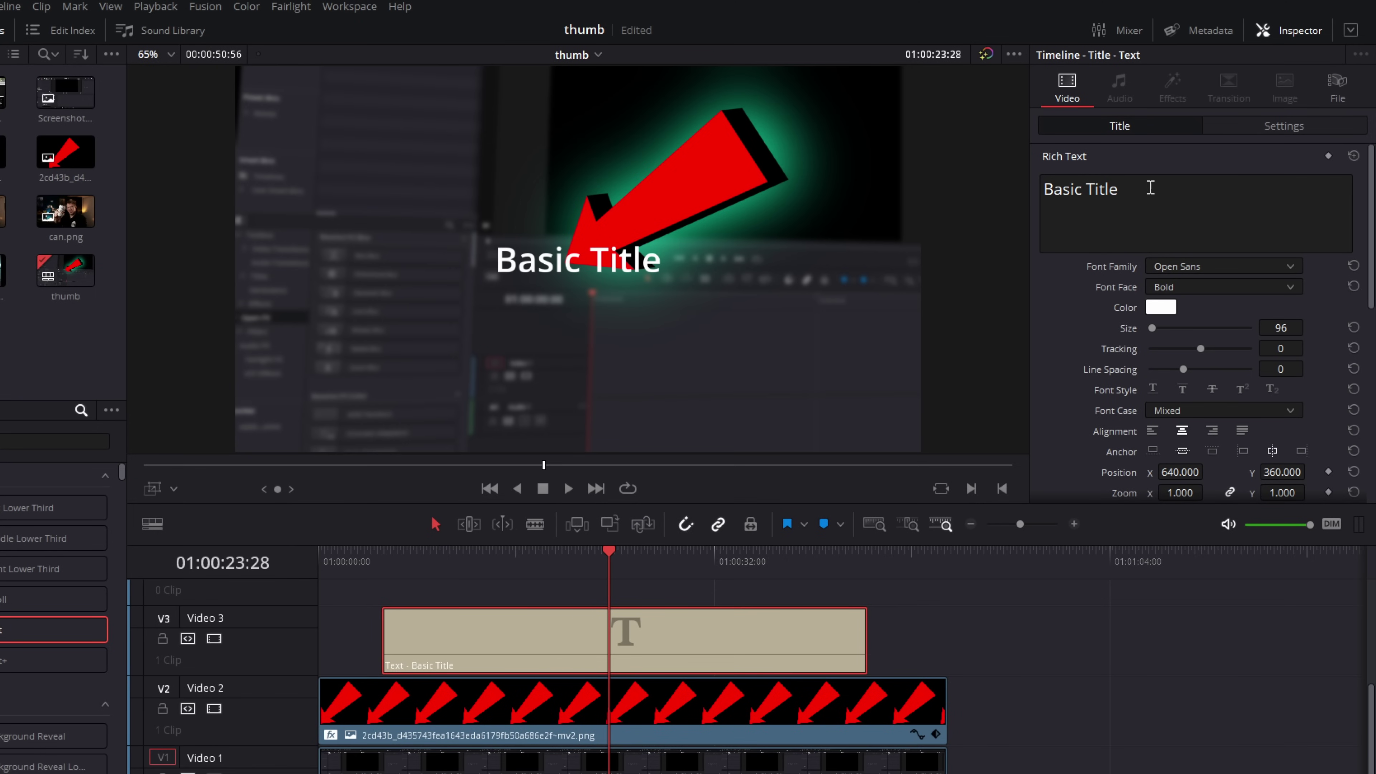
- Replace the title text with "CLICK ME!" and style it in Montserrat ExtraBold, size 288, with tracking -11
triple_click(1180, 191)
type("CLICK ME!")
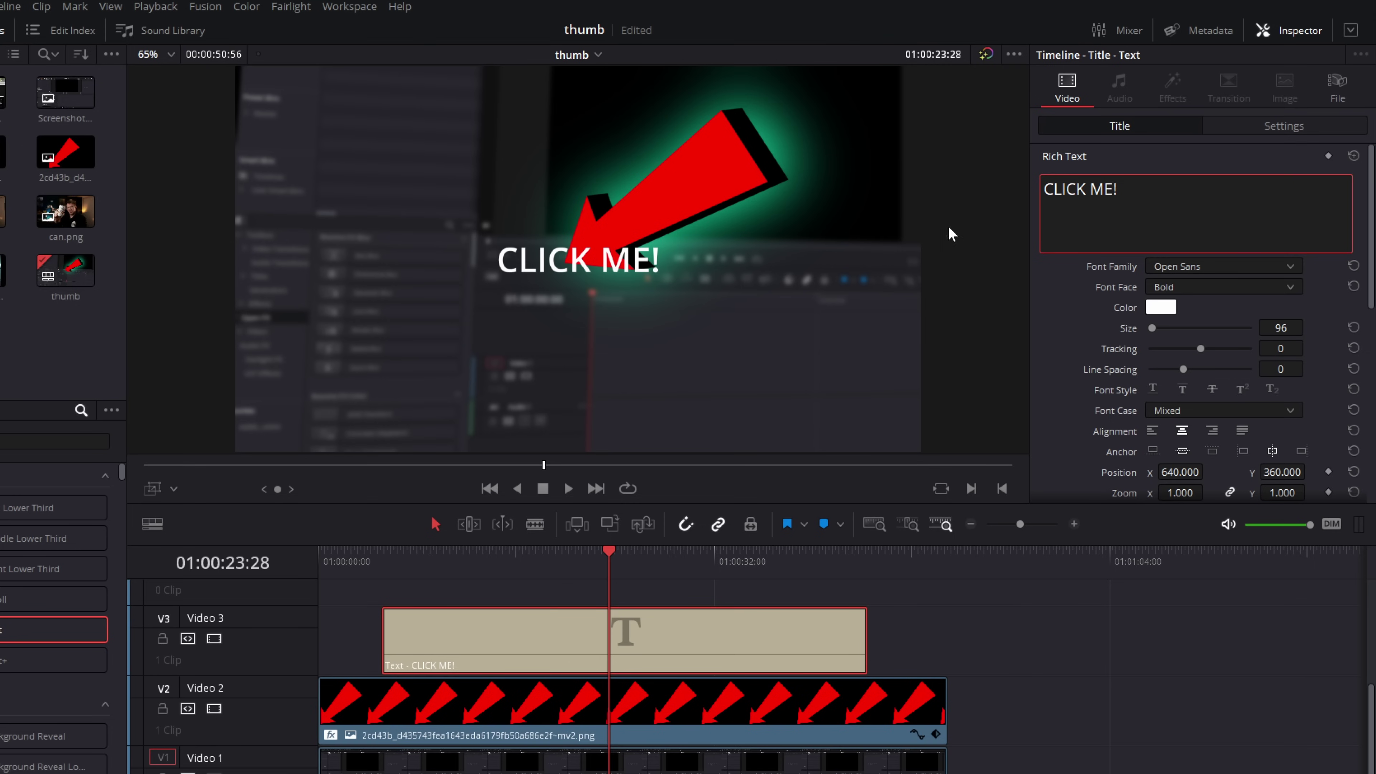
left_click(1211, 262)
left_click(1212, 262)
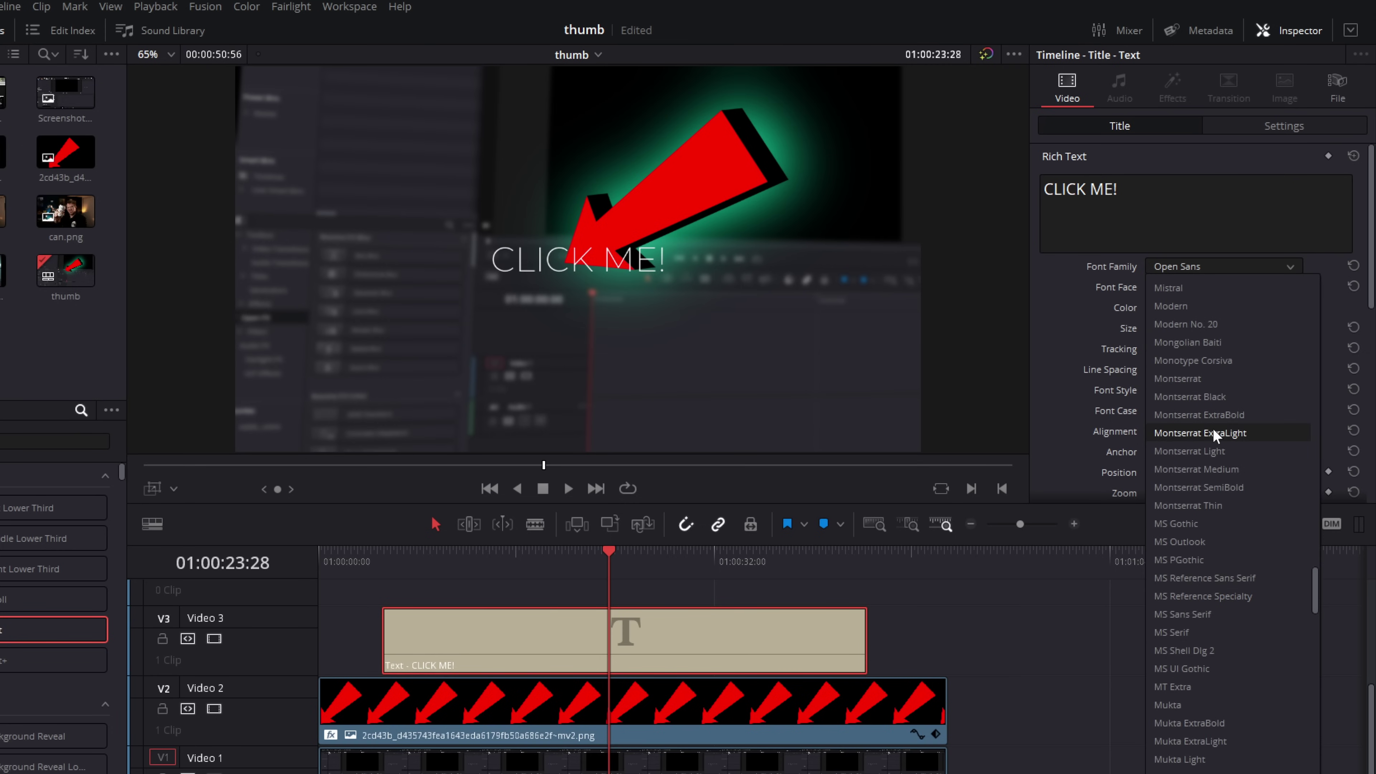
left_click(1210, 415)
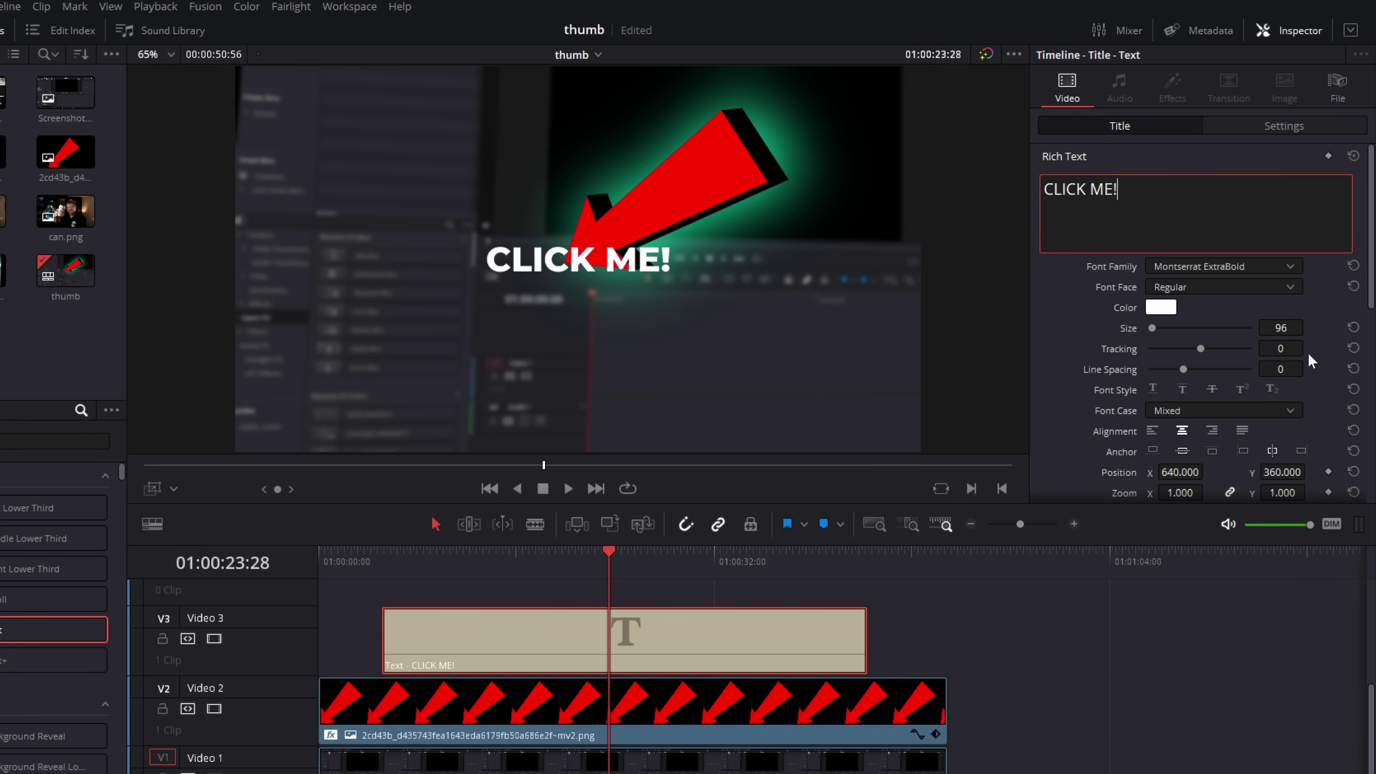
left_click_drag(1300, 350, 1221, 349)
- Left-align the CLICK ME! title and place it at position X 552, Y 227 with a rotation angle of 2.600
scroll(1216, 358, "down", 1)
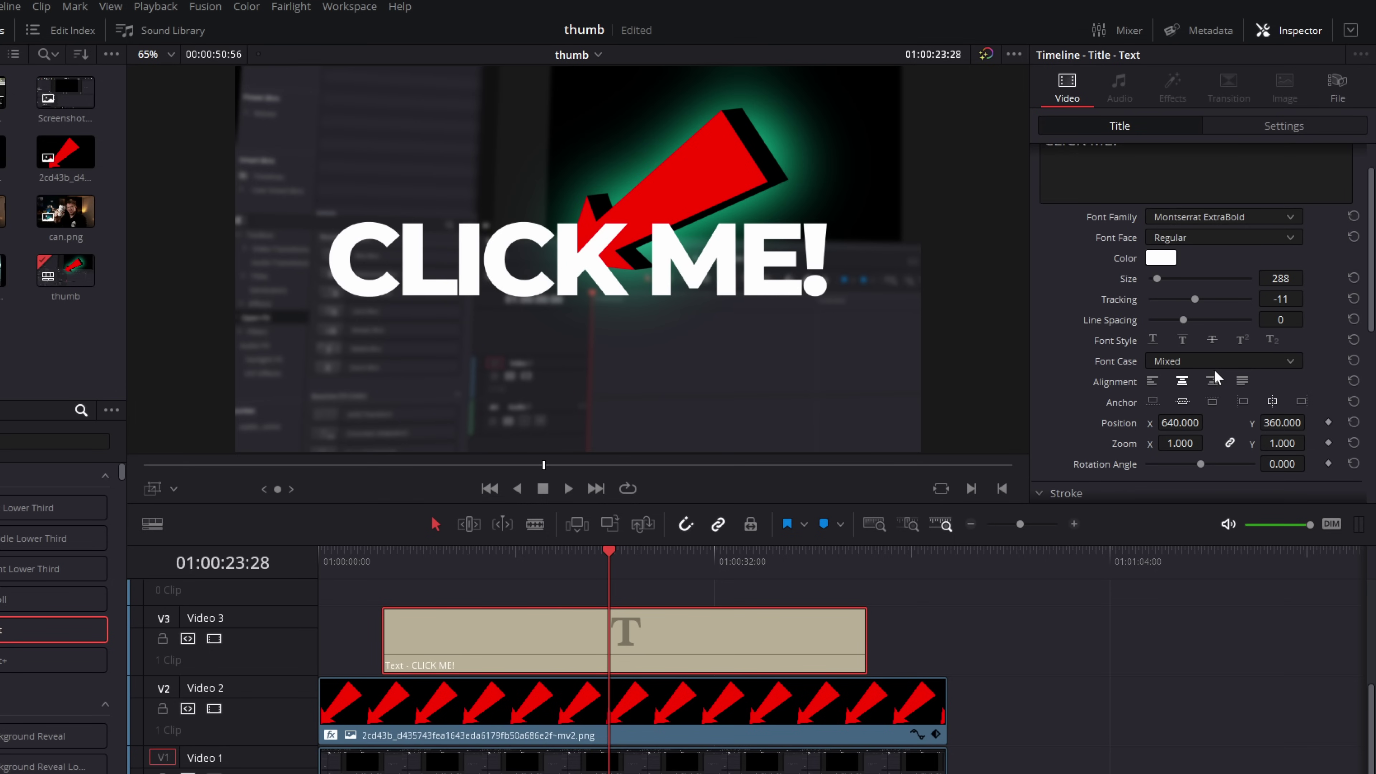
left_click(1152, 382)
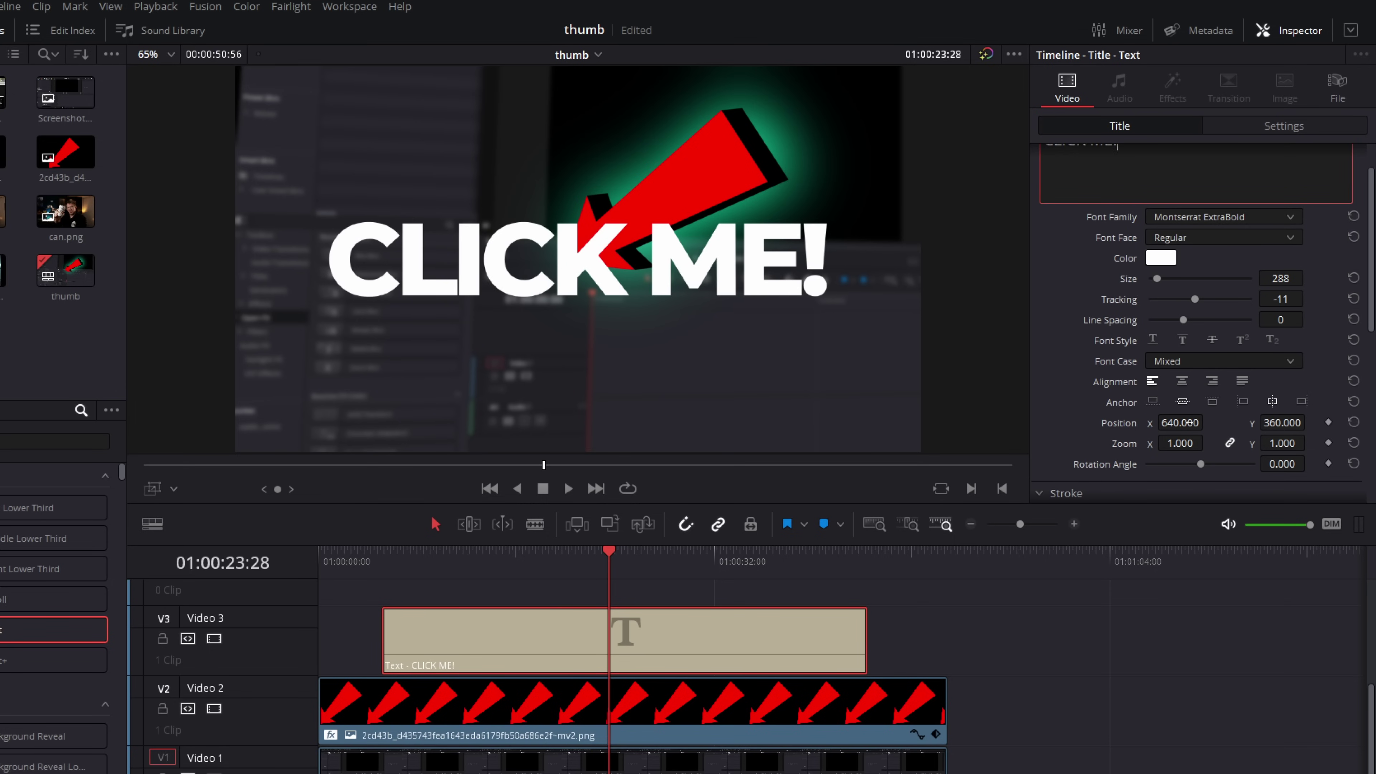
left_click_drag(1184, 422, 1138, 422)
left_click_drag(1299, 463, 1289, 422)
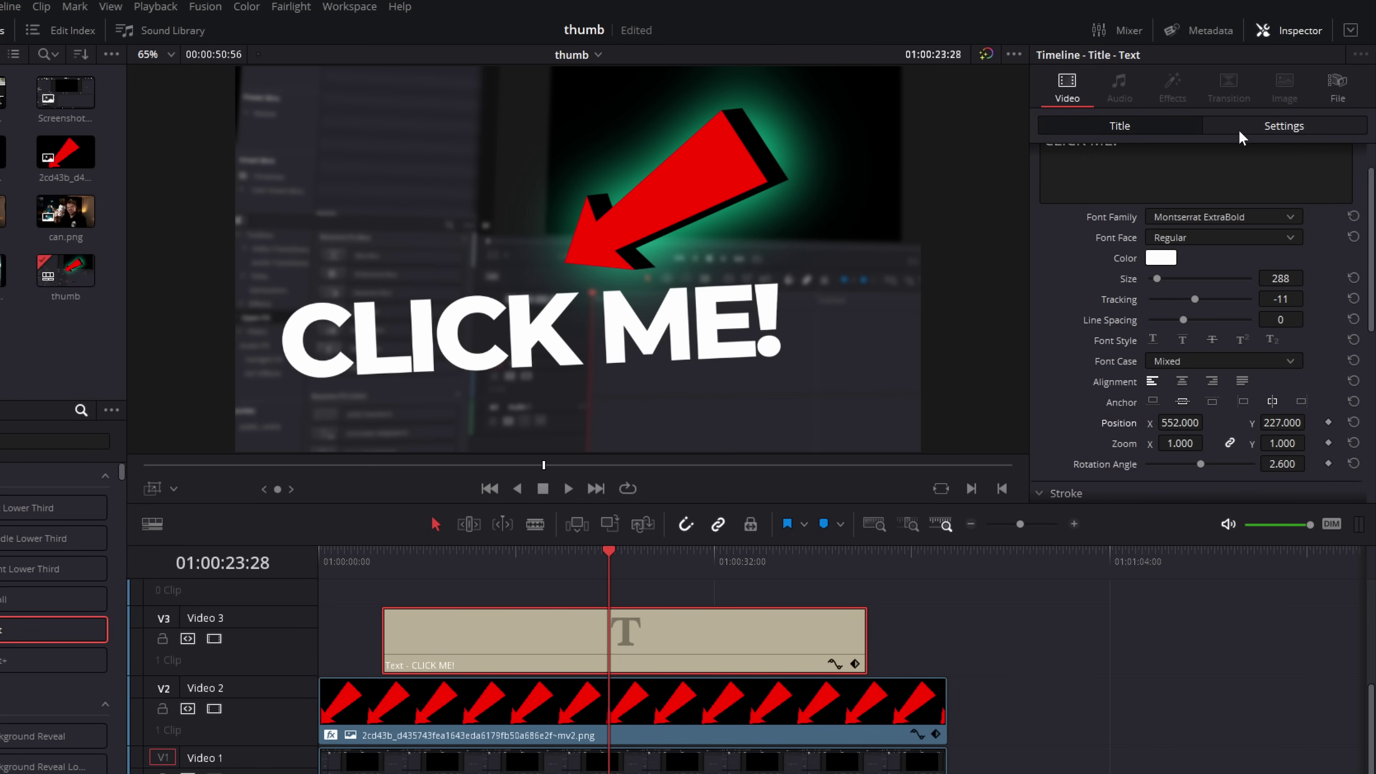
- Give the CLICK ME! title clip a perspective tilt with pitch 0.022 and yaw 0.074
left_click(1273, 128)
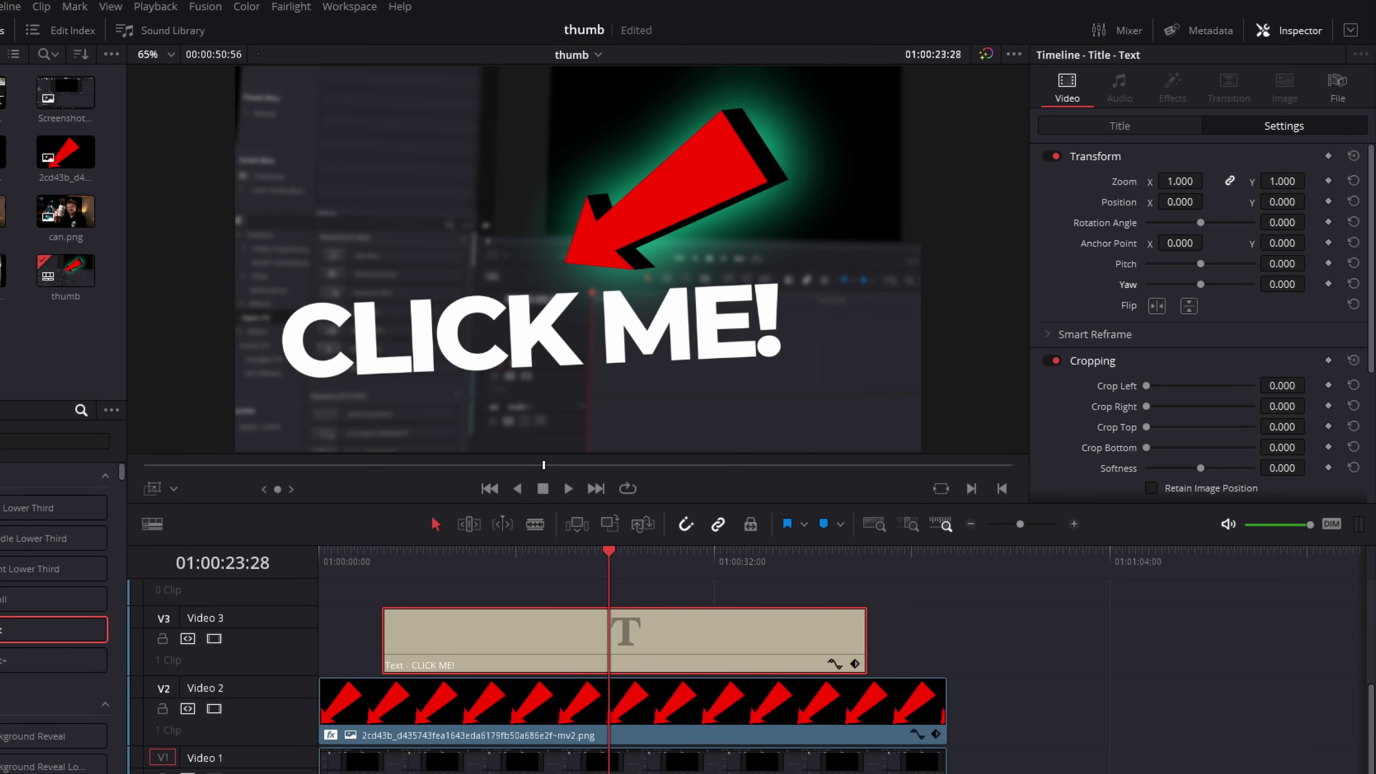
left_click_drag(1282, 264, 1310, 283)
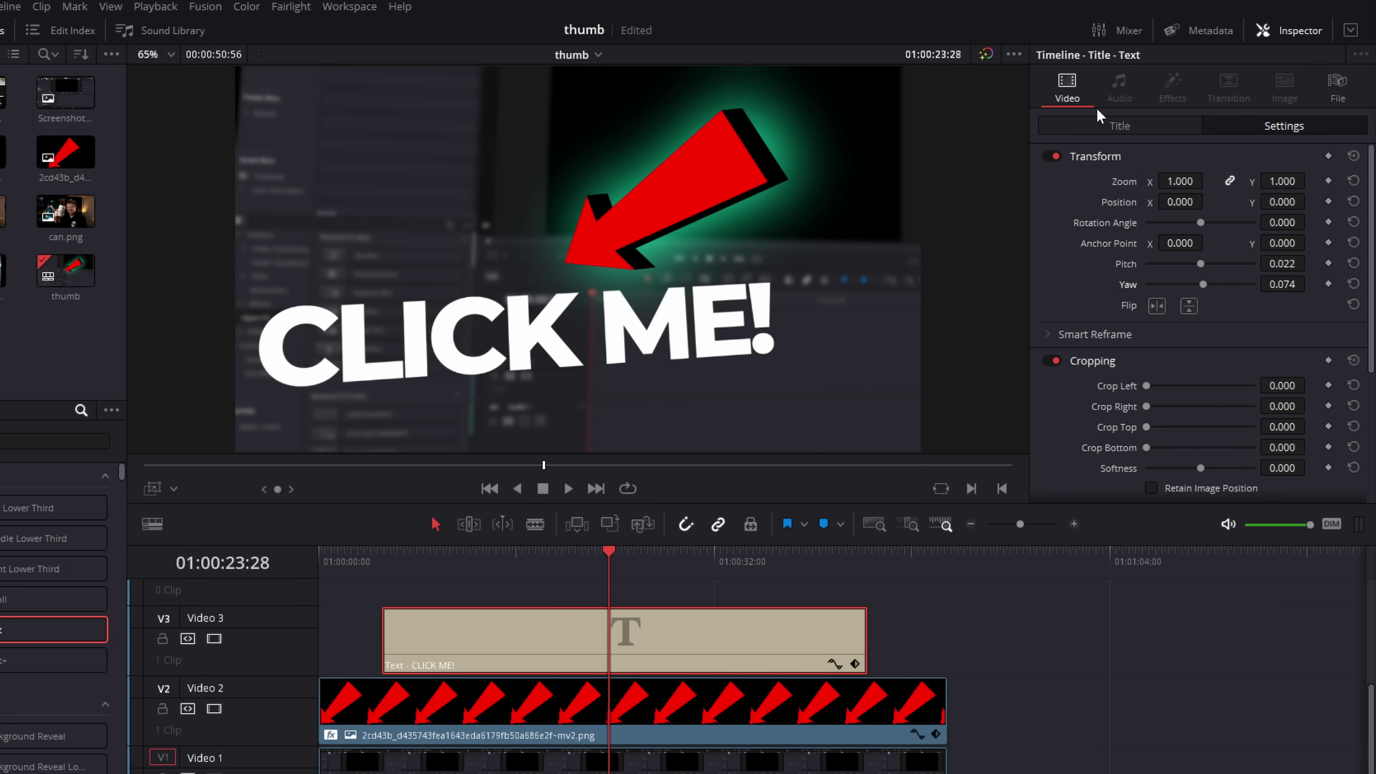
- Give the CLICK ME! title a red #ff0004 stroke with a size of 7
left_click(1116, 132)
scroll(1184, 310, "down", 3)
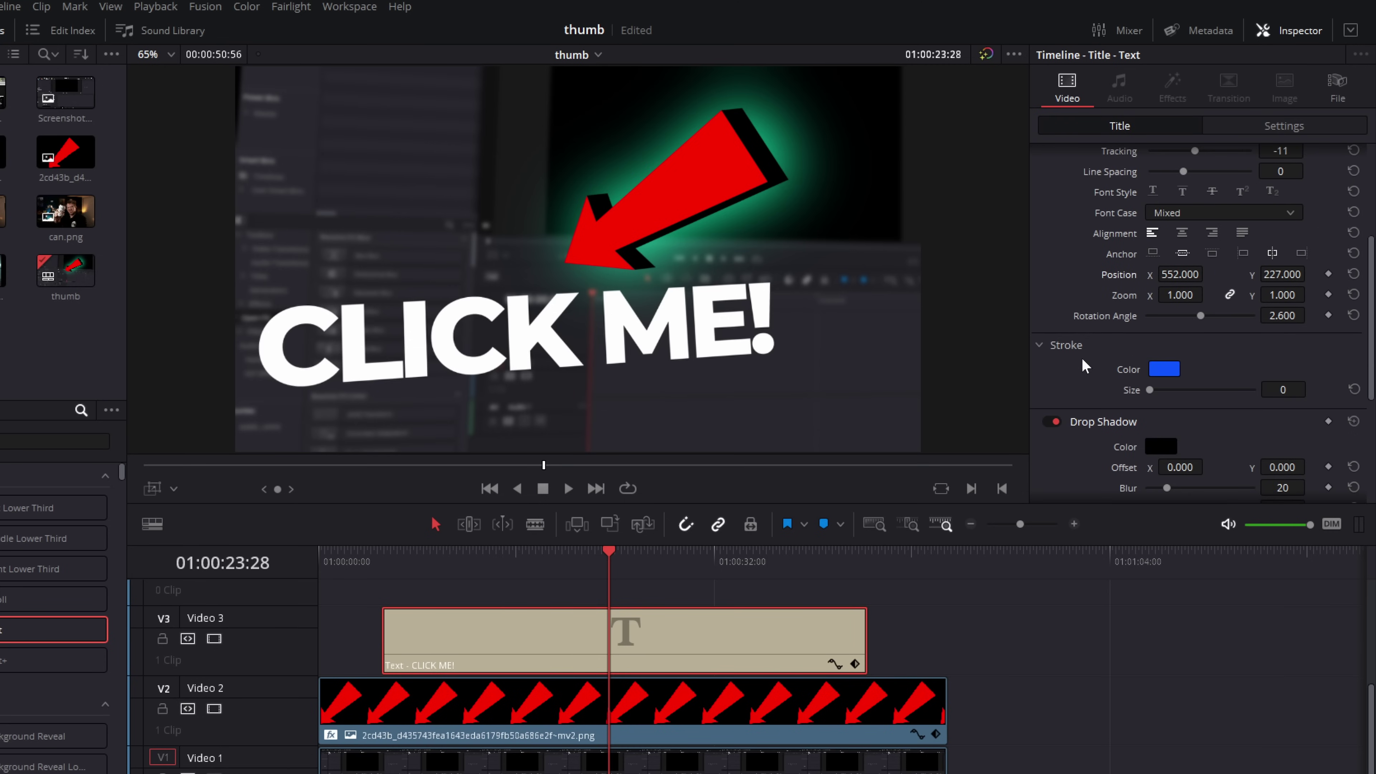
left_click(1163, 371)
left_click_drag(620, 320, 436, 210)
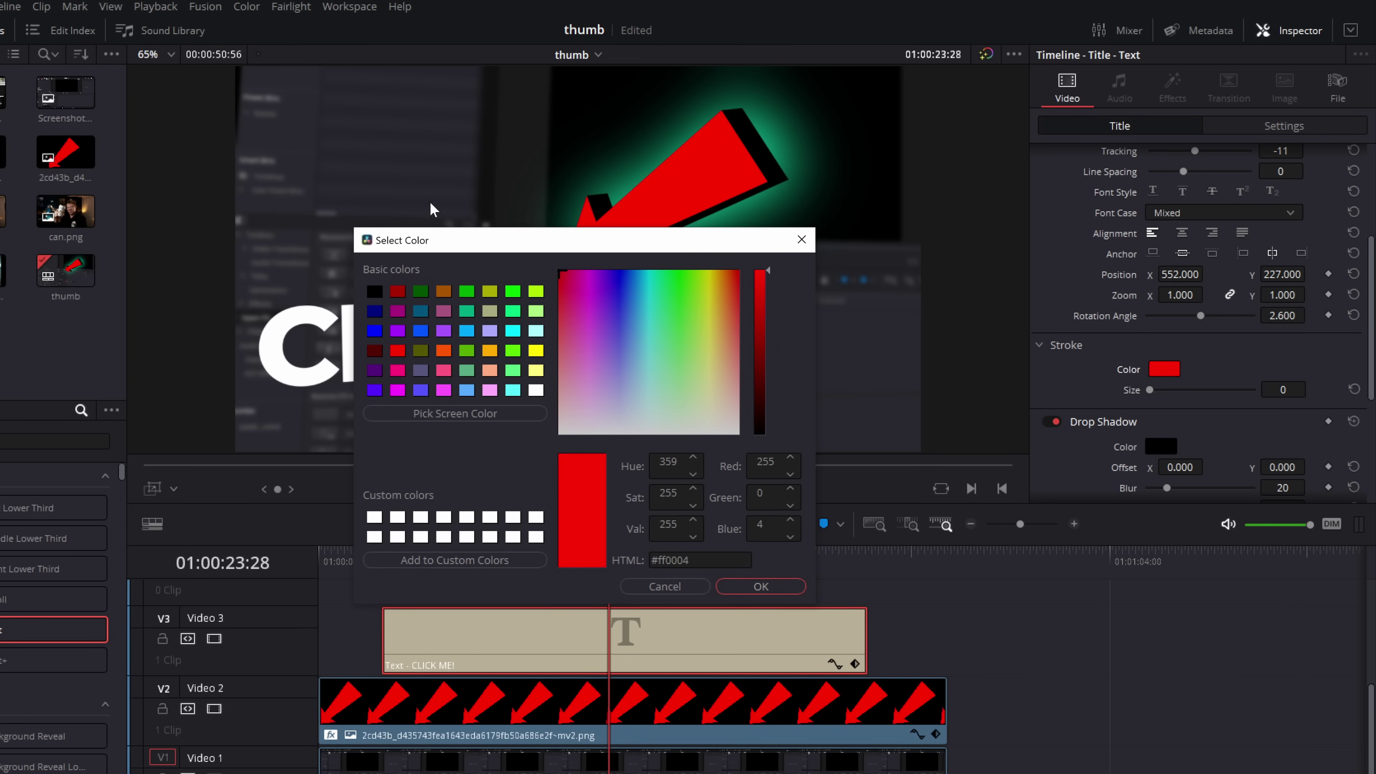
left_click(764, 588)
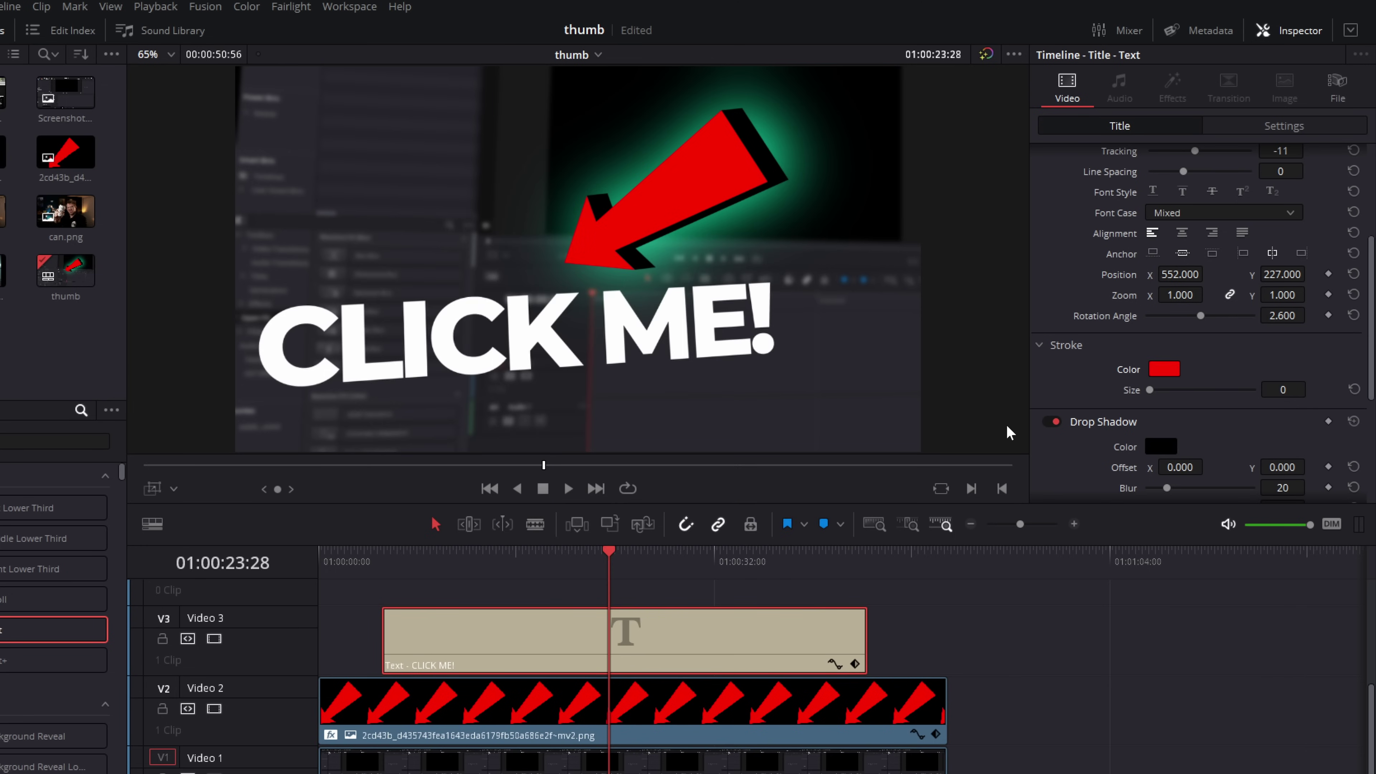
left_click_drag(1150, 385, 1196, 390)
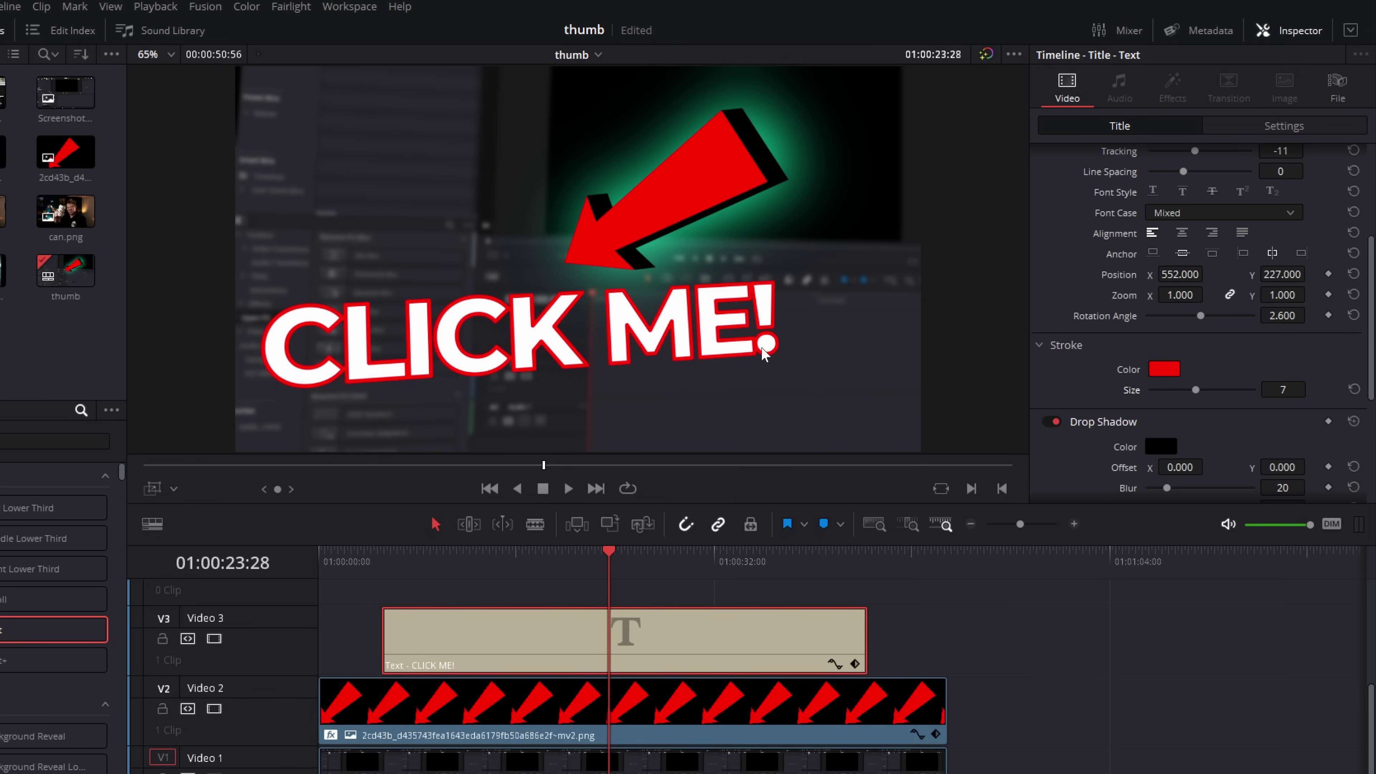
- Set the title's drop shadow to offset X 117, Y -54, with blur 67 and opacity 68
scroll(1181, 309, "down", 3)
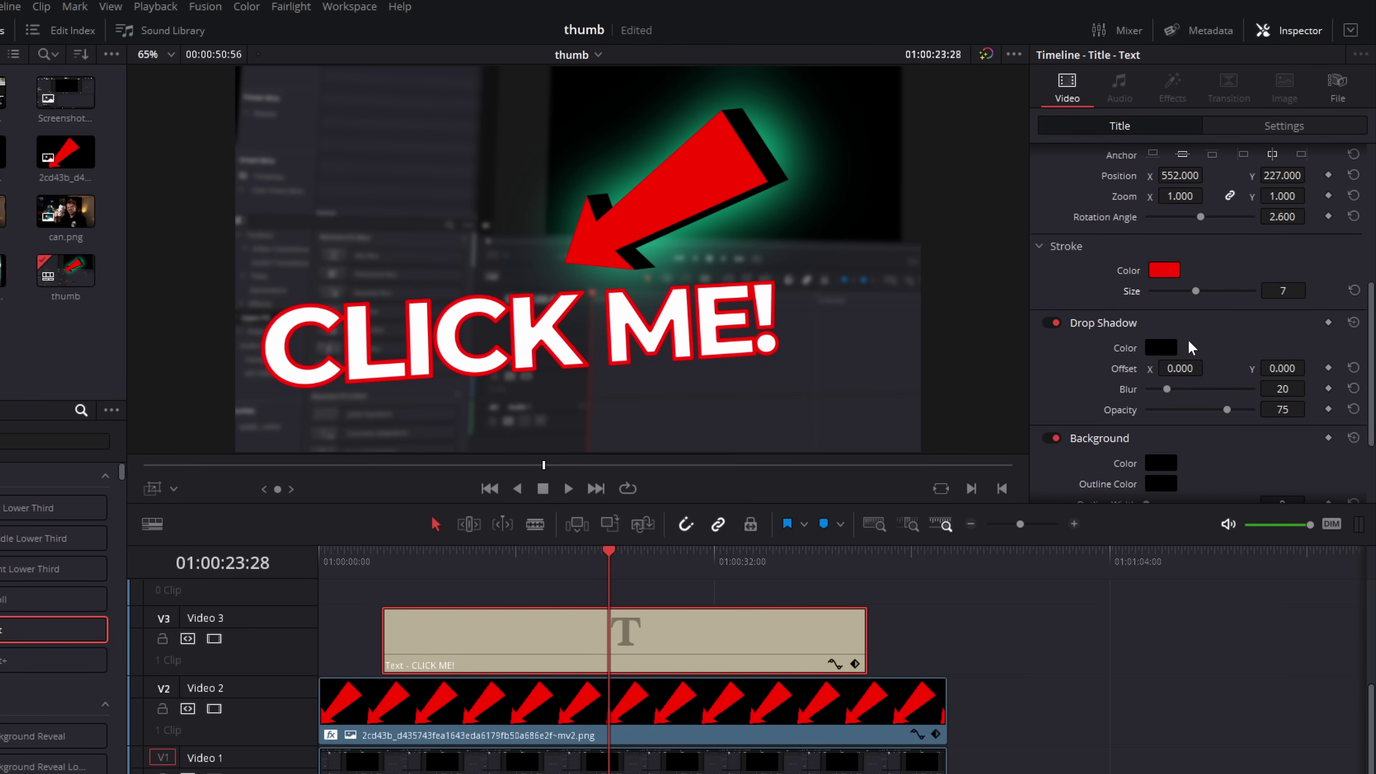
left_click_drag(1180, 368, 1310, 368)
left_click_drag(1167, 389, 1220, 410)
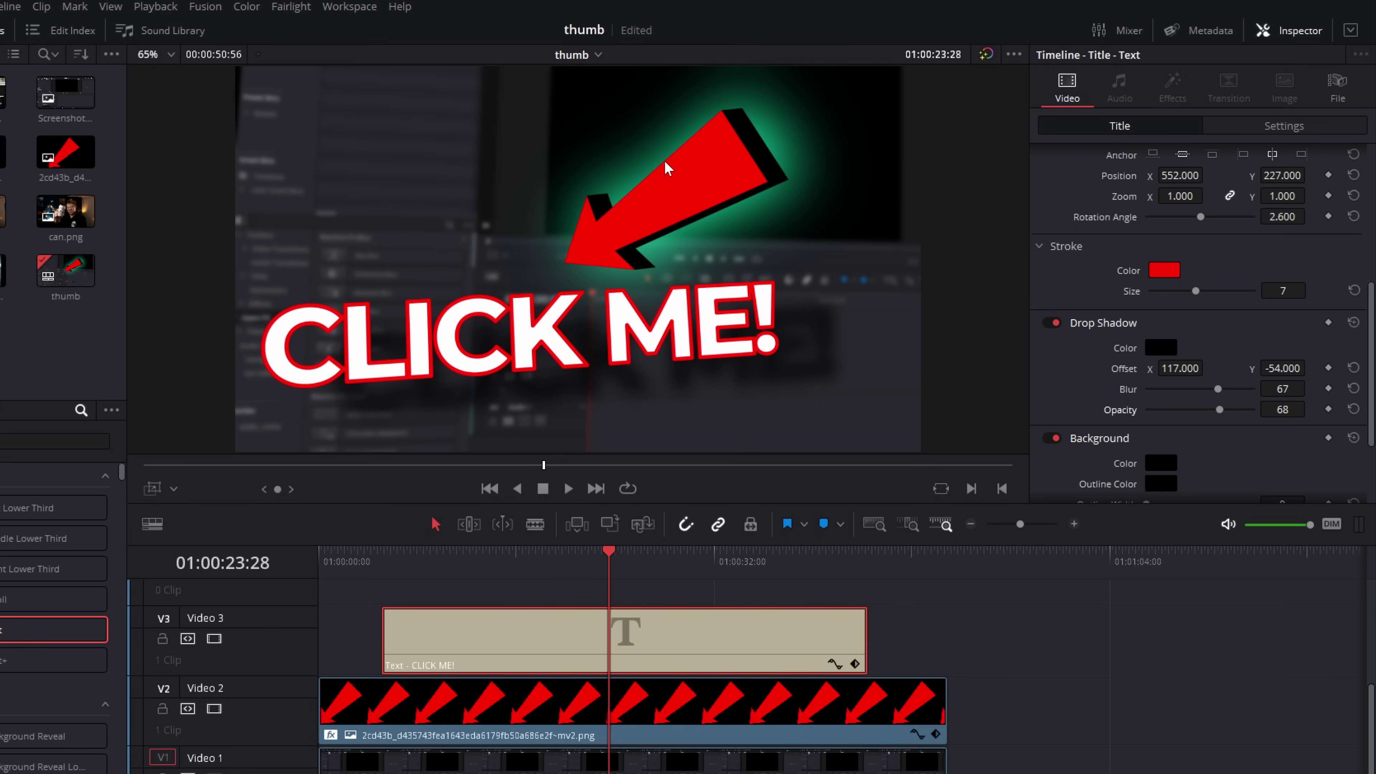
- Change the title's drop shadow colour to bright cyan #15ffef
left_click(1161, 347)
left_click_drag(618, 373, 650, 283)
left_click_drag(766, 332, 763, 264)
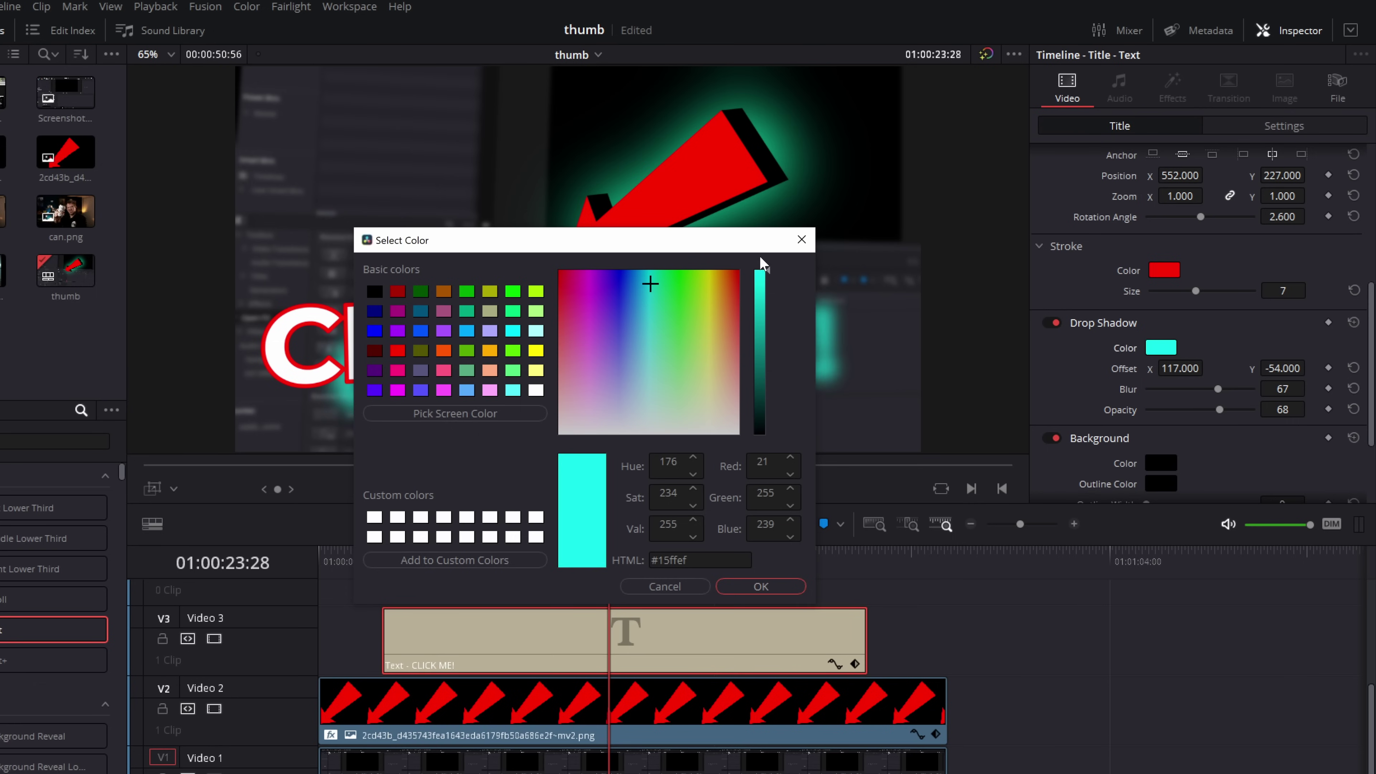
left_click(761, 586)
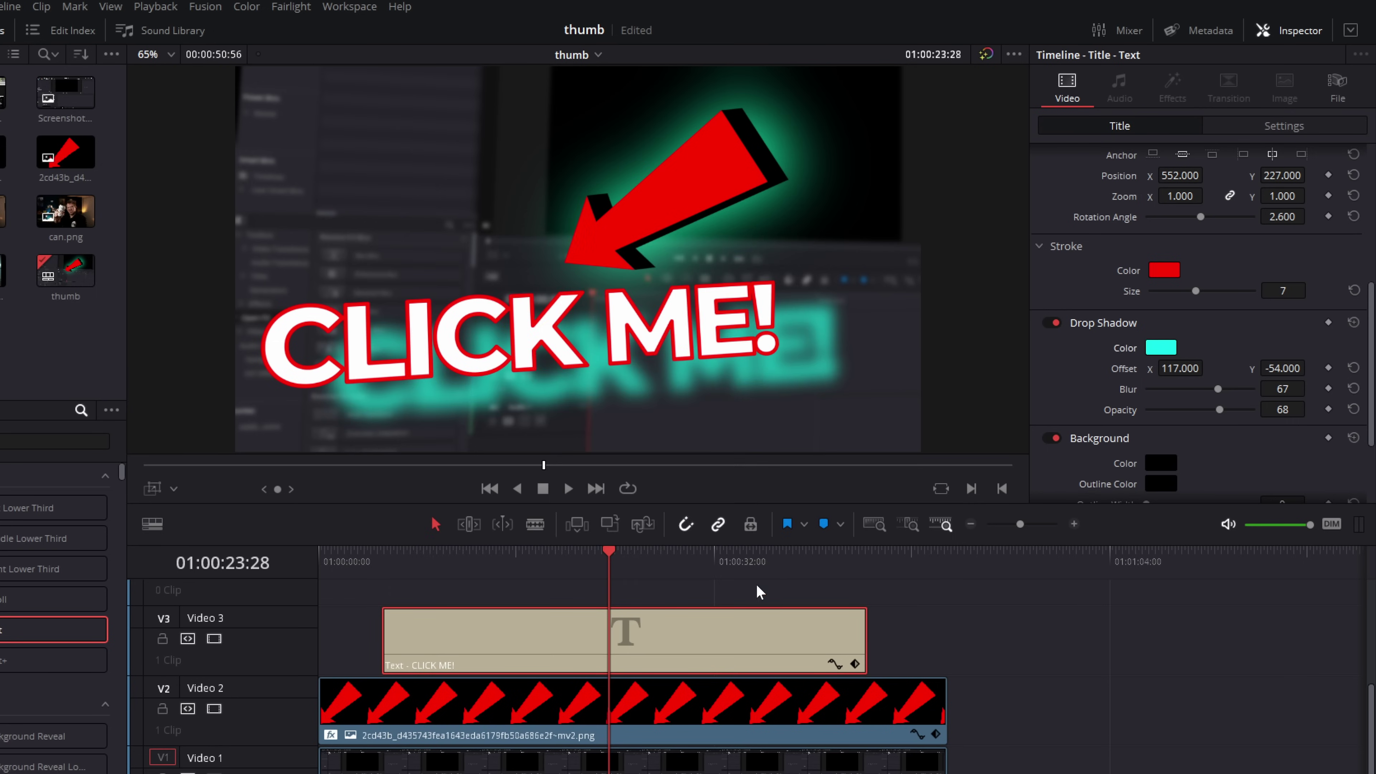
- Turn the drop shadow into a glow with offset X 1, Y 0, blur 100 and opacity 100
double_click(1122, 370)
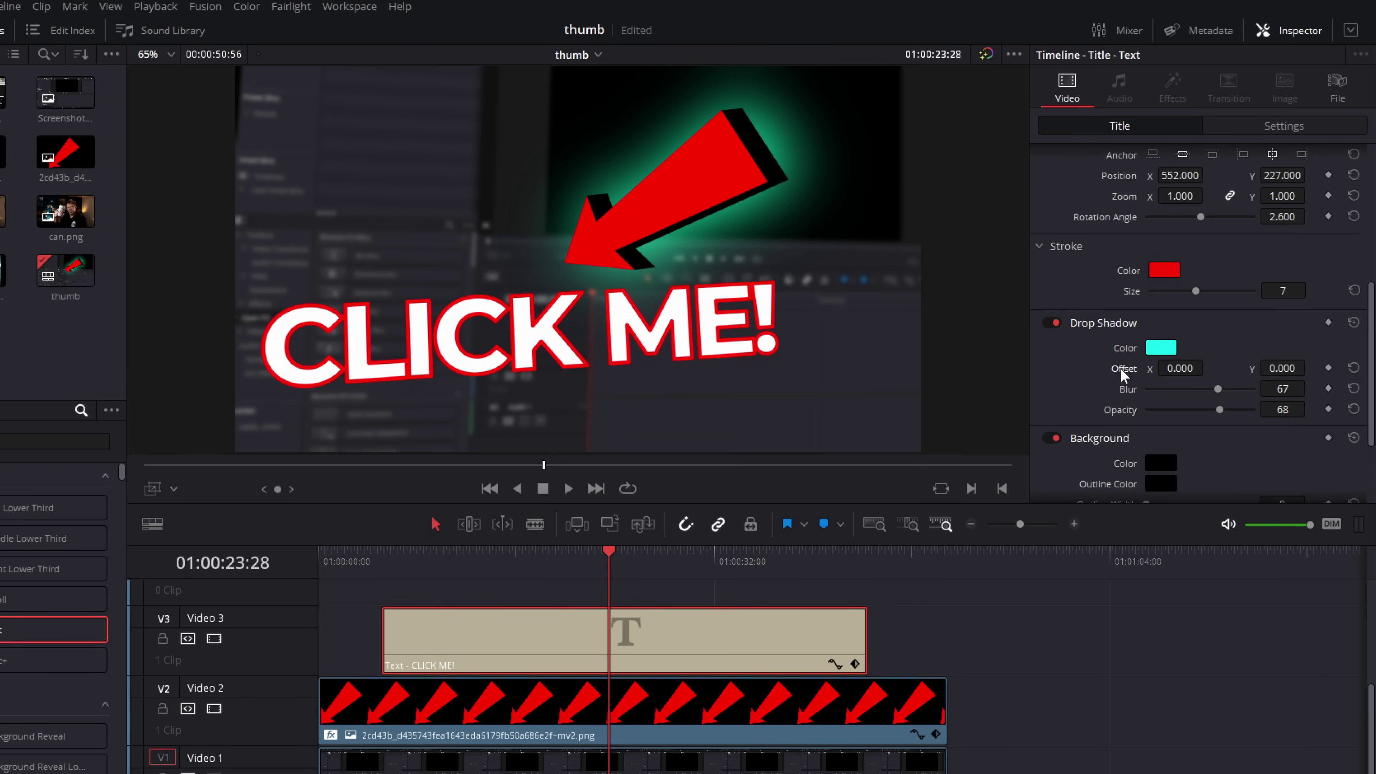
left_click_drag(1178, 369, 1208, 368)
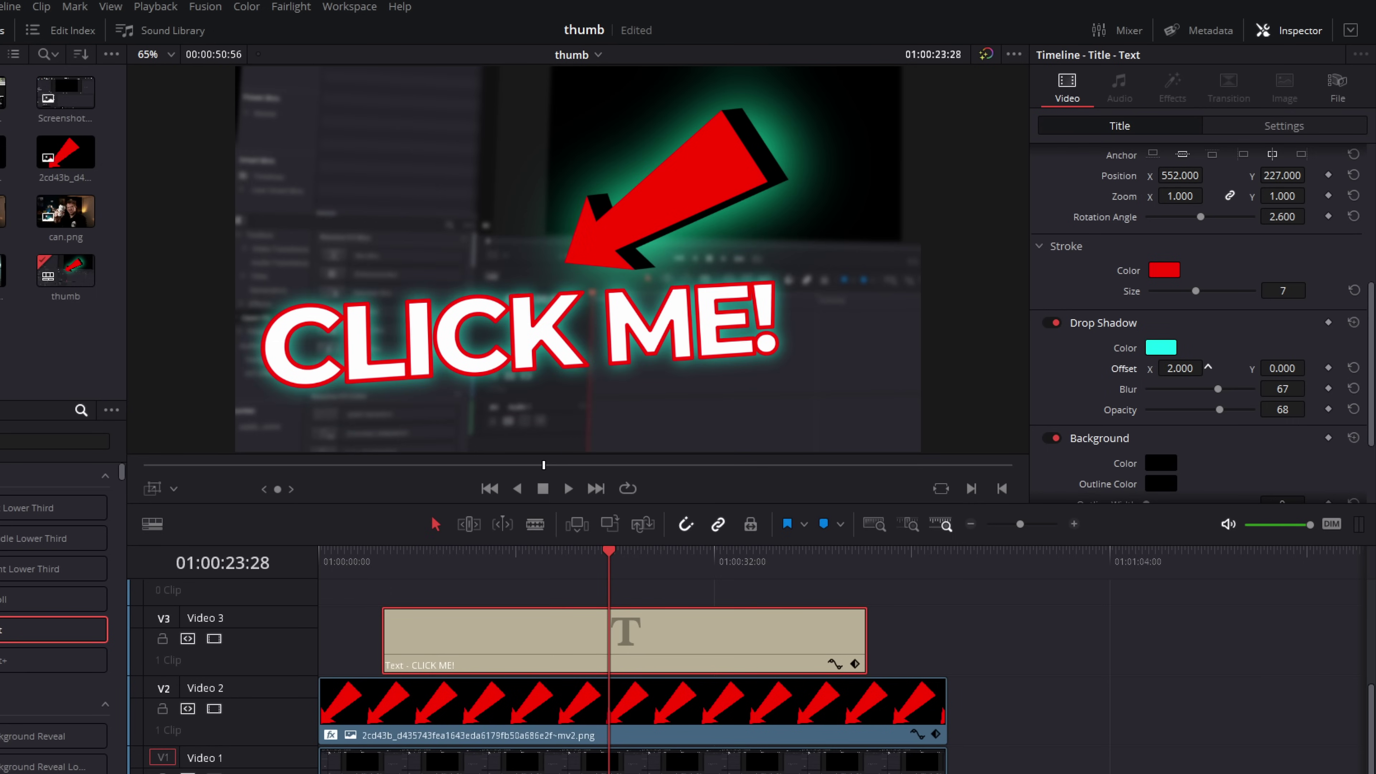
left_click_drag(1217, 389, 1302, 398)
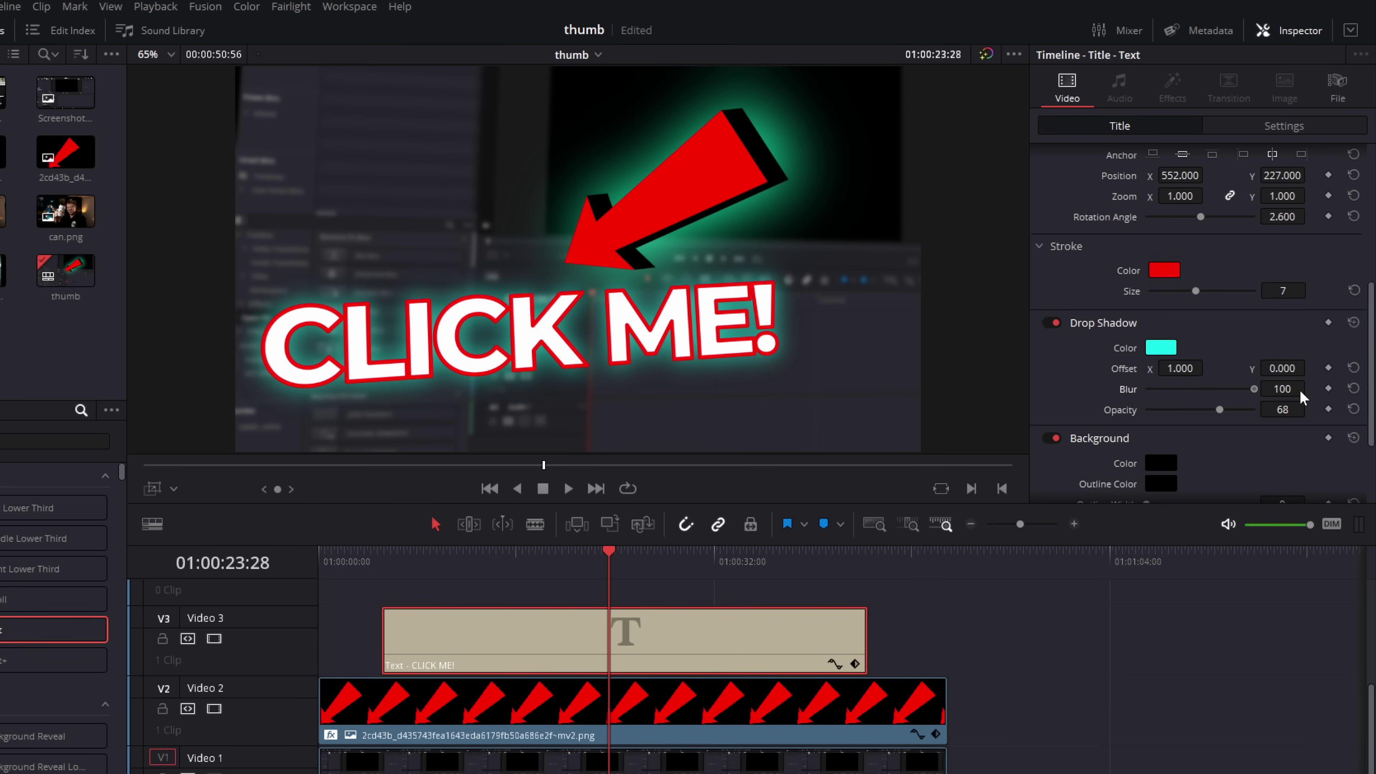
left_click_drag(1221, 411, 1319, 423)
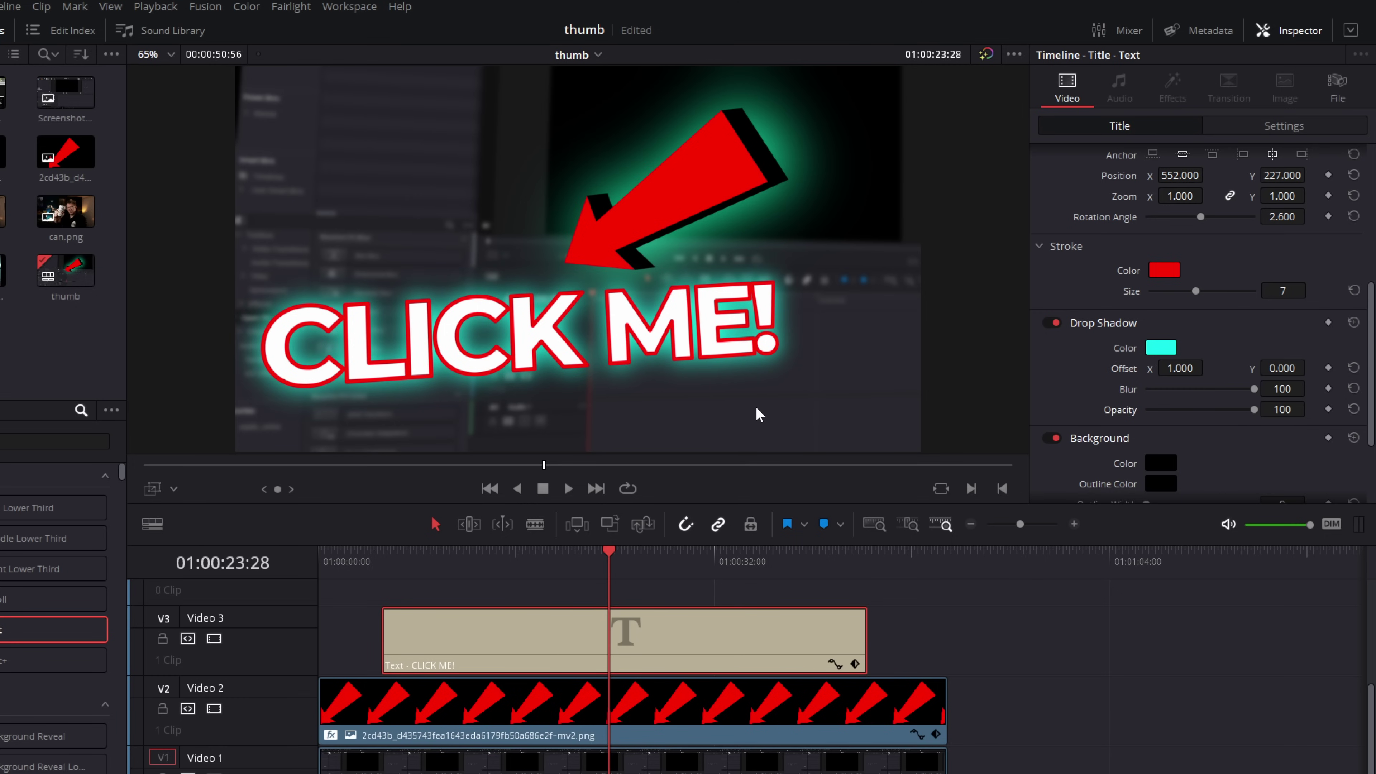
- Change the font of only the word CLICK in the title to Mukta ExtraBold
scroll(1164, 310, "up", 5)
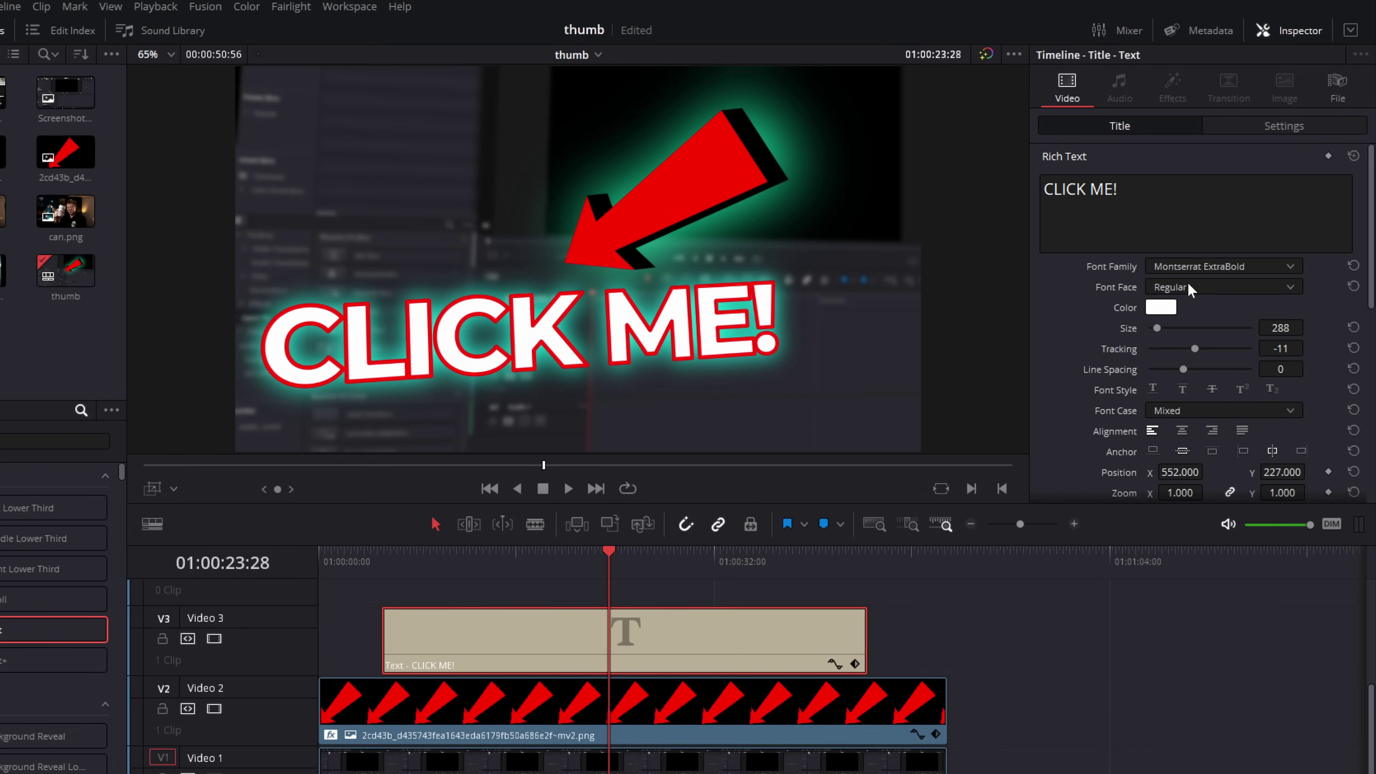
left_click_drag(1086, 186, 1029, 184)
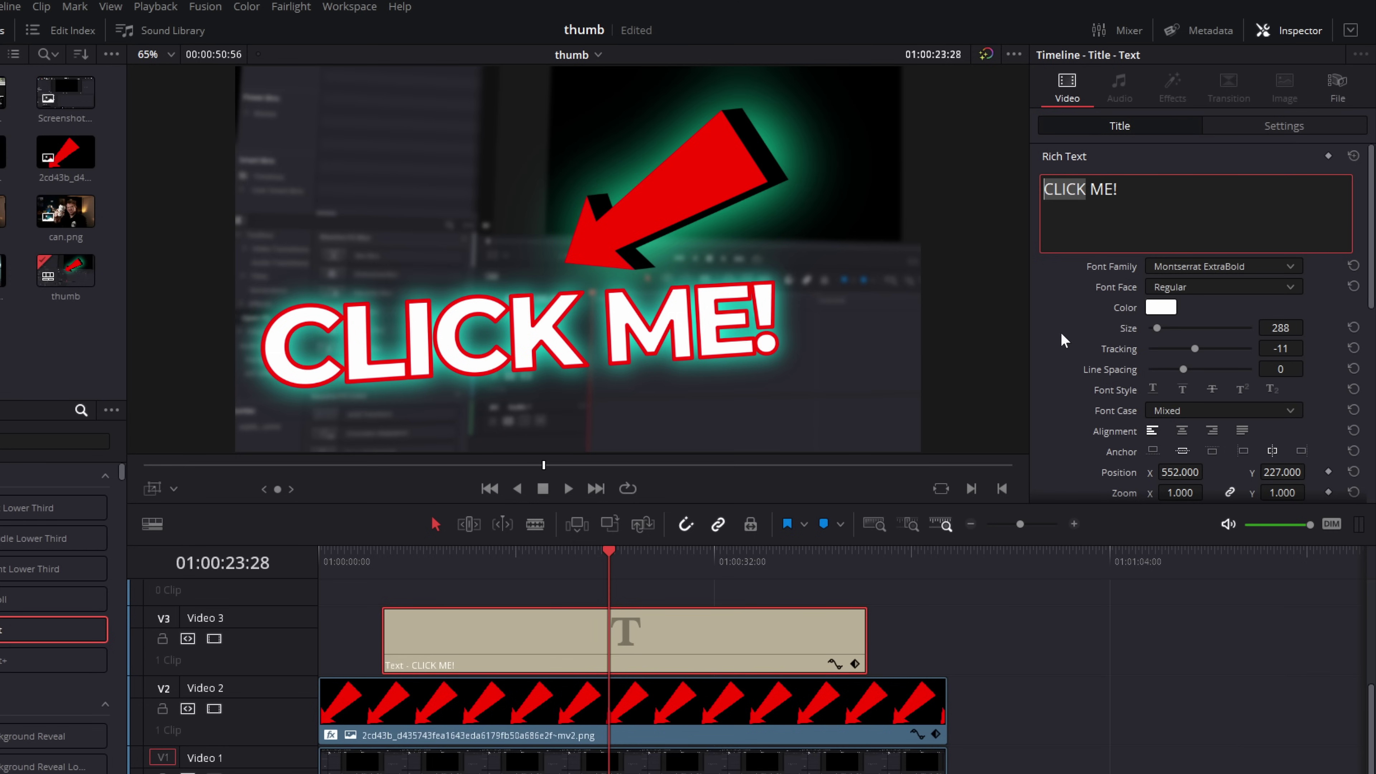
left_click(1223, 266)
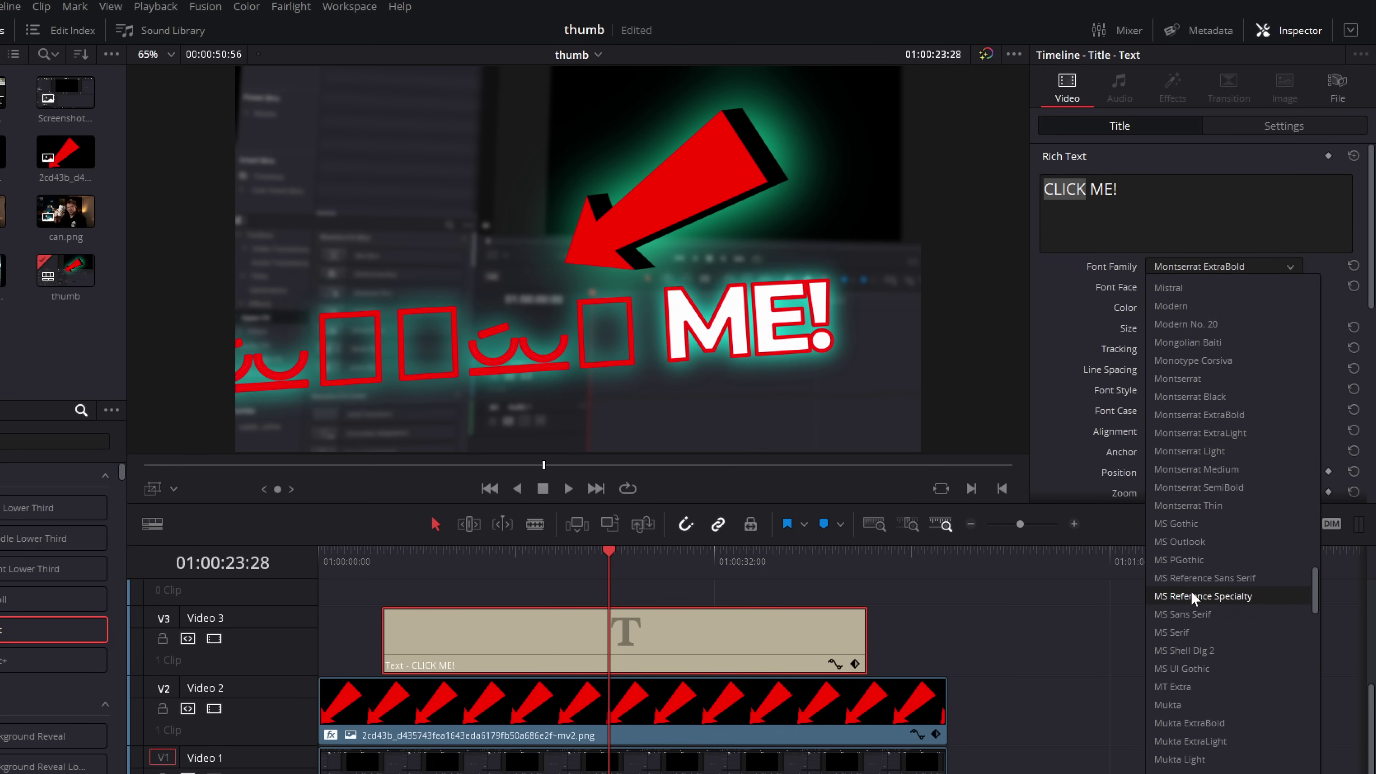
scroll(1188, 597, "down", 2)
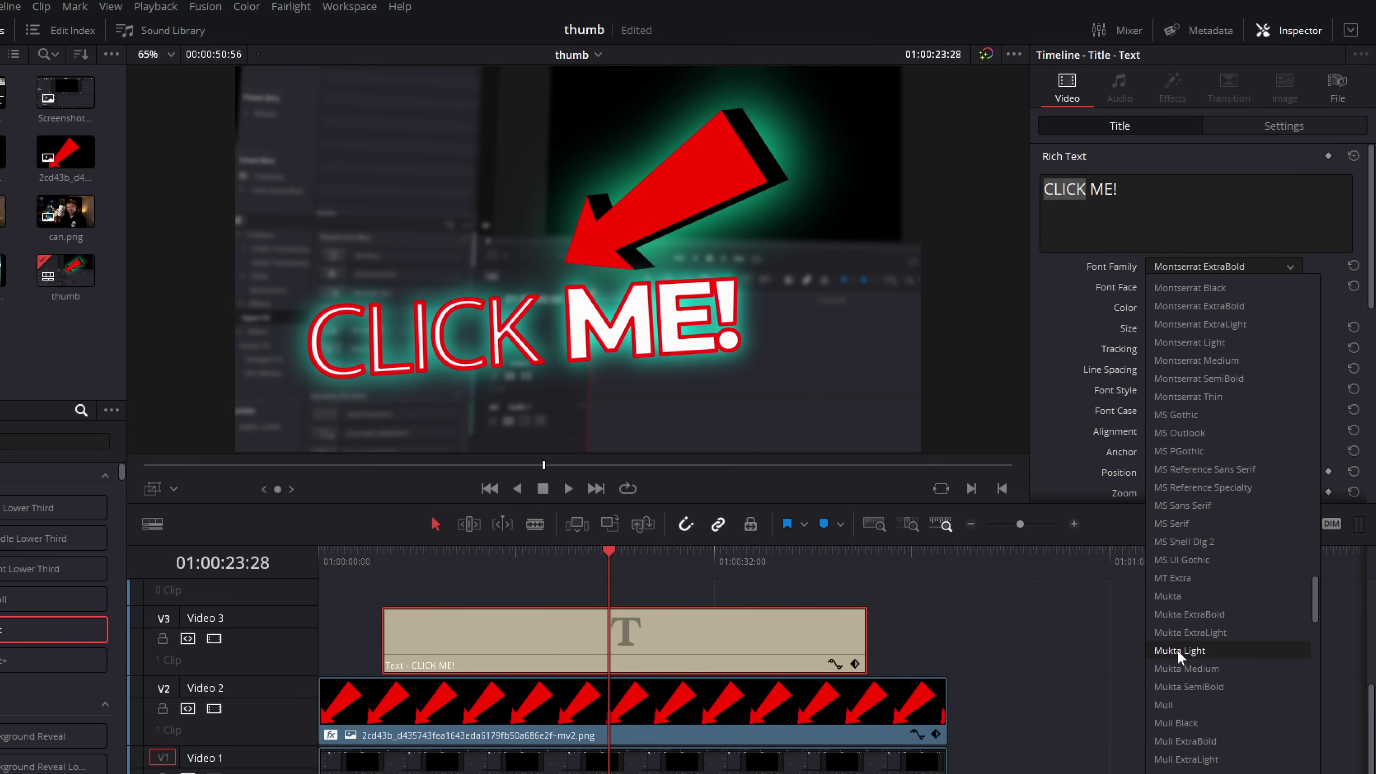
left_click(1177, 607)
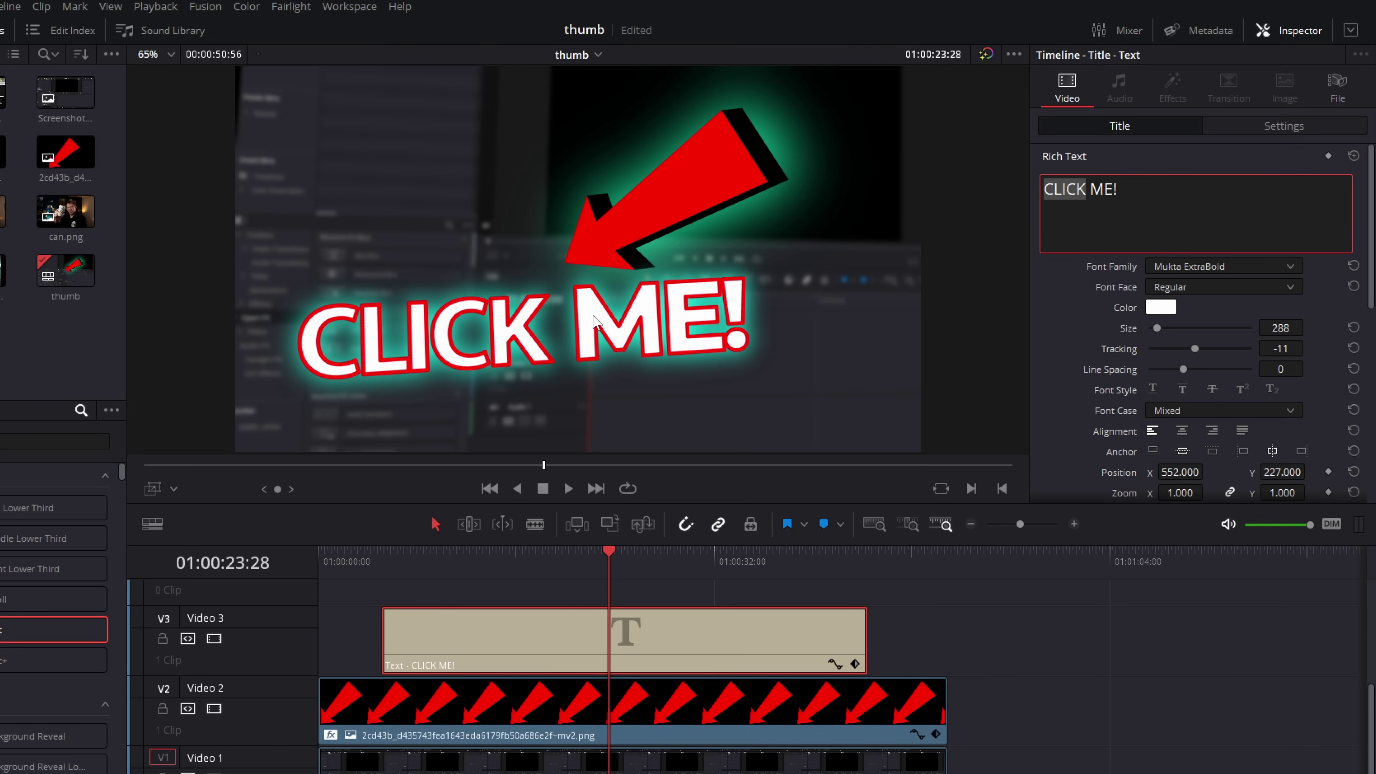
mouse_move(1281, 327)
left_mouse_down()
mouse_move(1333, 327)
mouse_move(1256, 328)
mouse_move(1281, 348)
mouse_move(1262, 348)
mouse_move(1284, 348)
left_mouse_up()
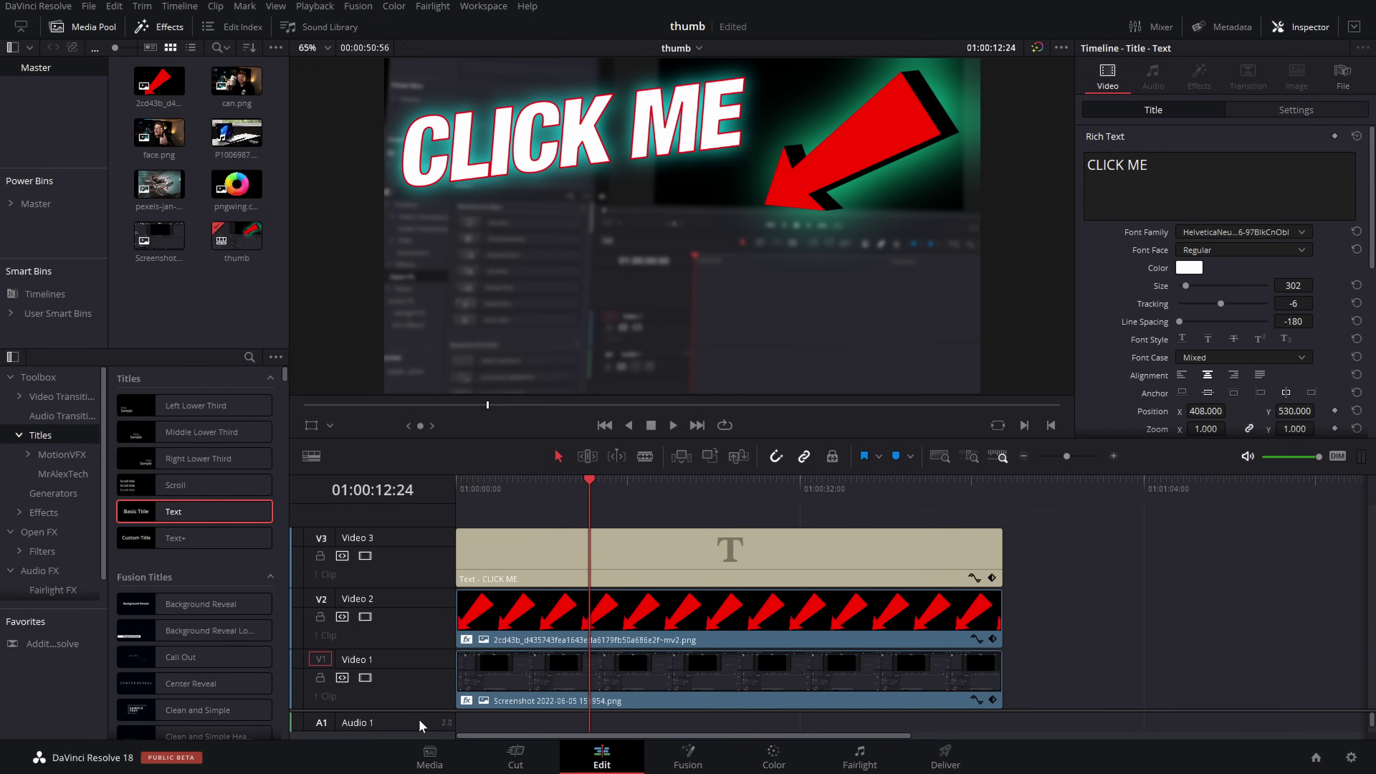
- Place face.png on a new Video 4 track above the title, ending level with the other clips
left_click_drag(160, 142, 1003, 519)
left_click(641, 492)
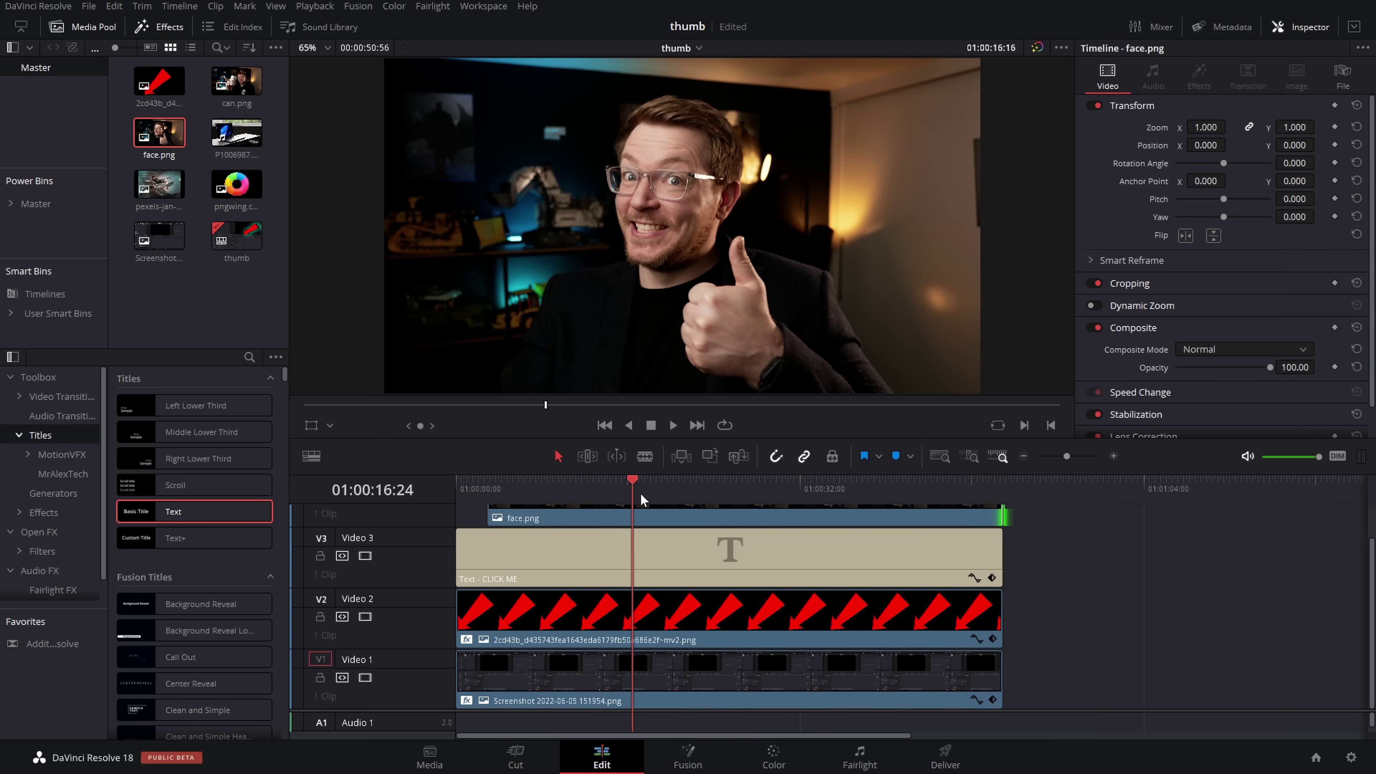
left_click(752, 489)
scroll(762, 564, "up", 2)
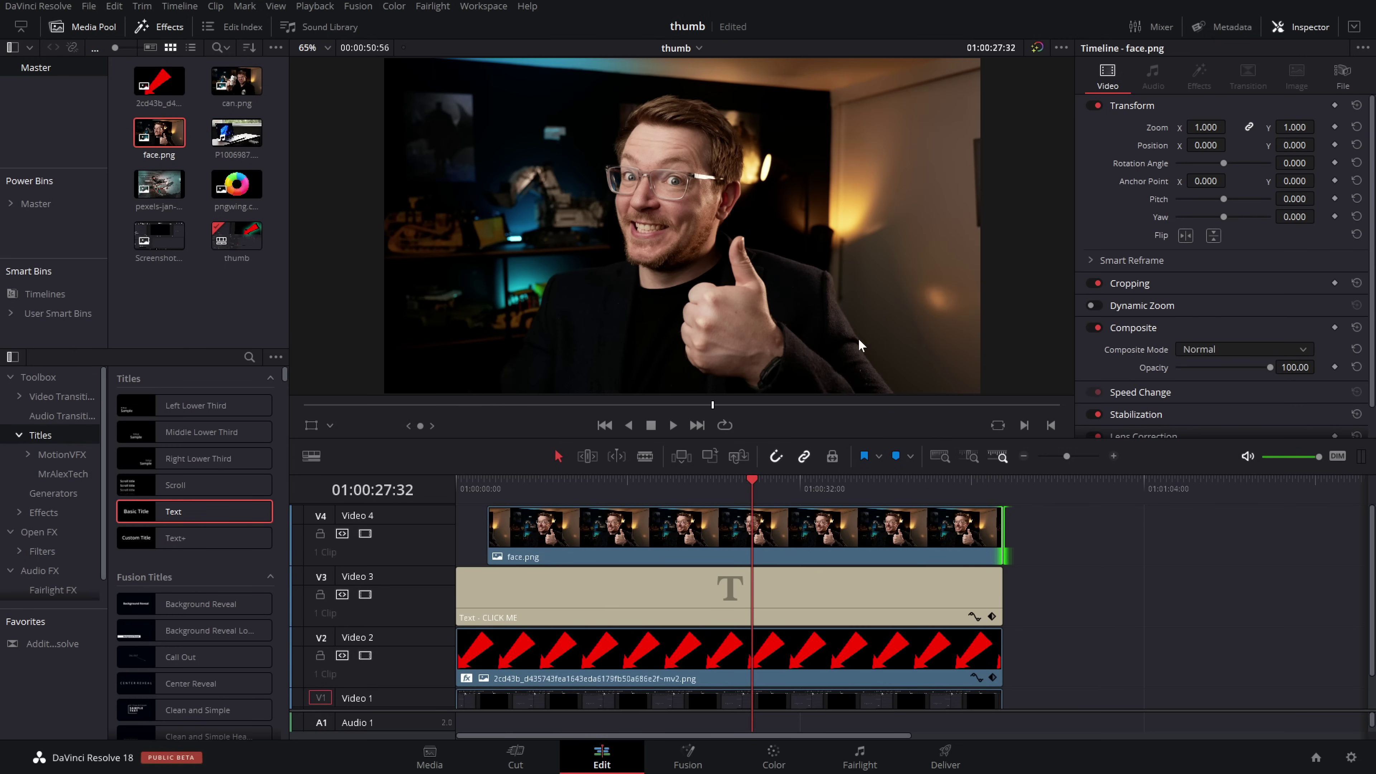
- Add a freehand curve window to the face.png clip on the Color page
left_click(692, 542)
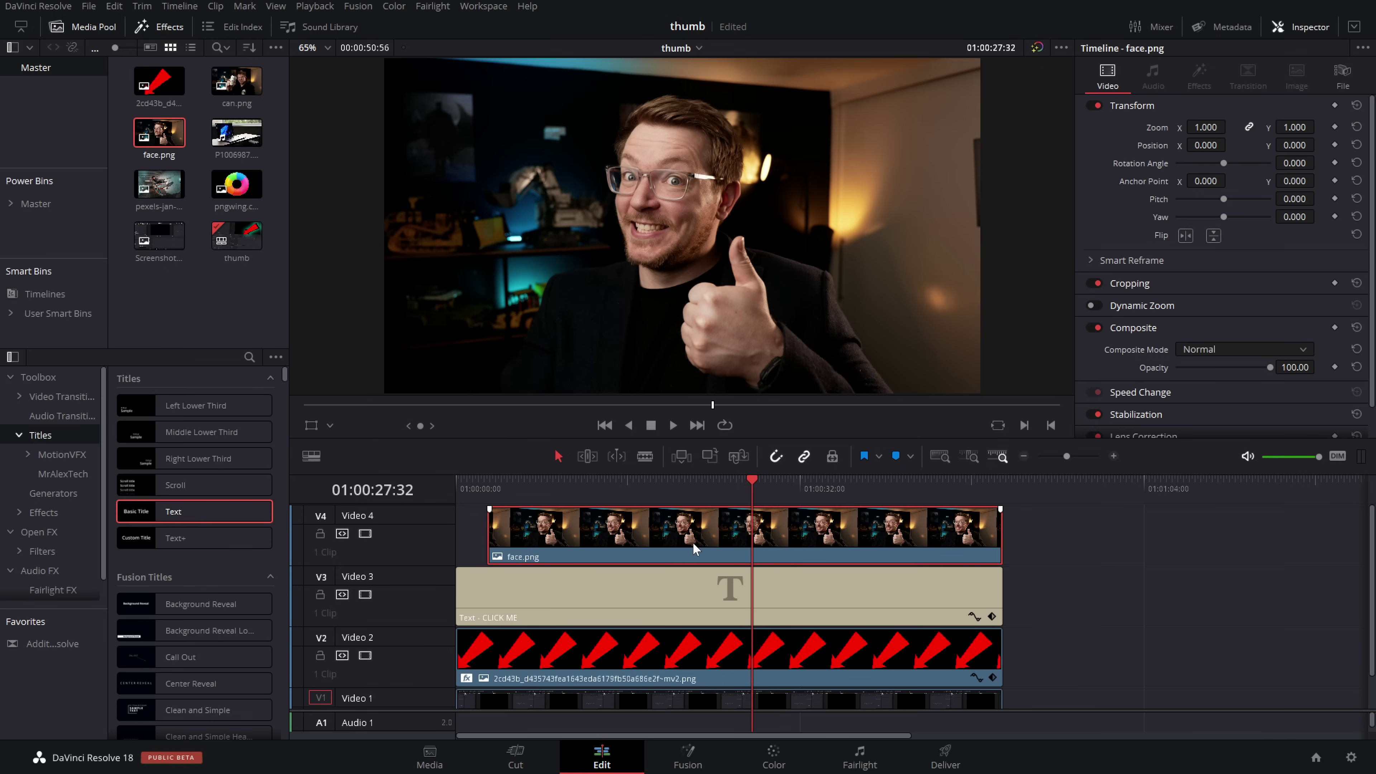
left_click(773, 757)
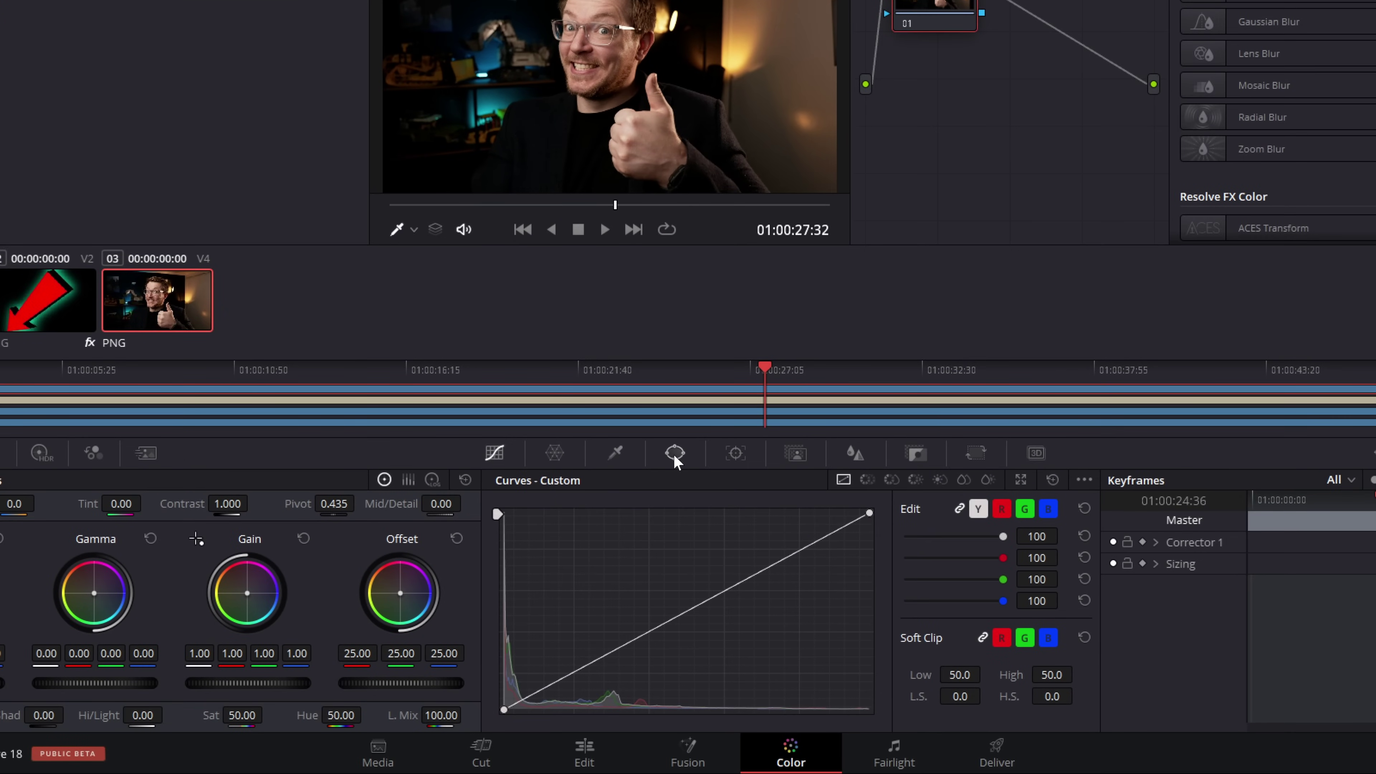
left_click(675, 453)
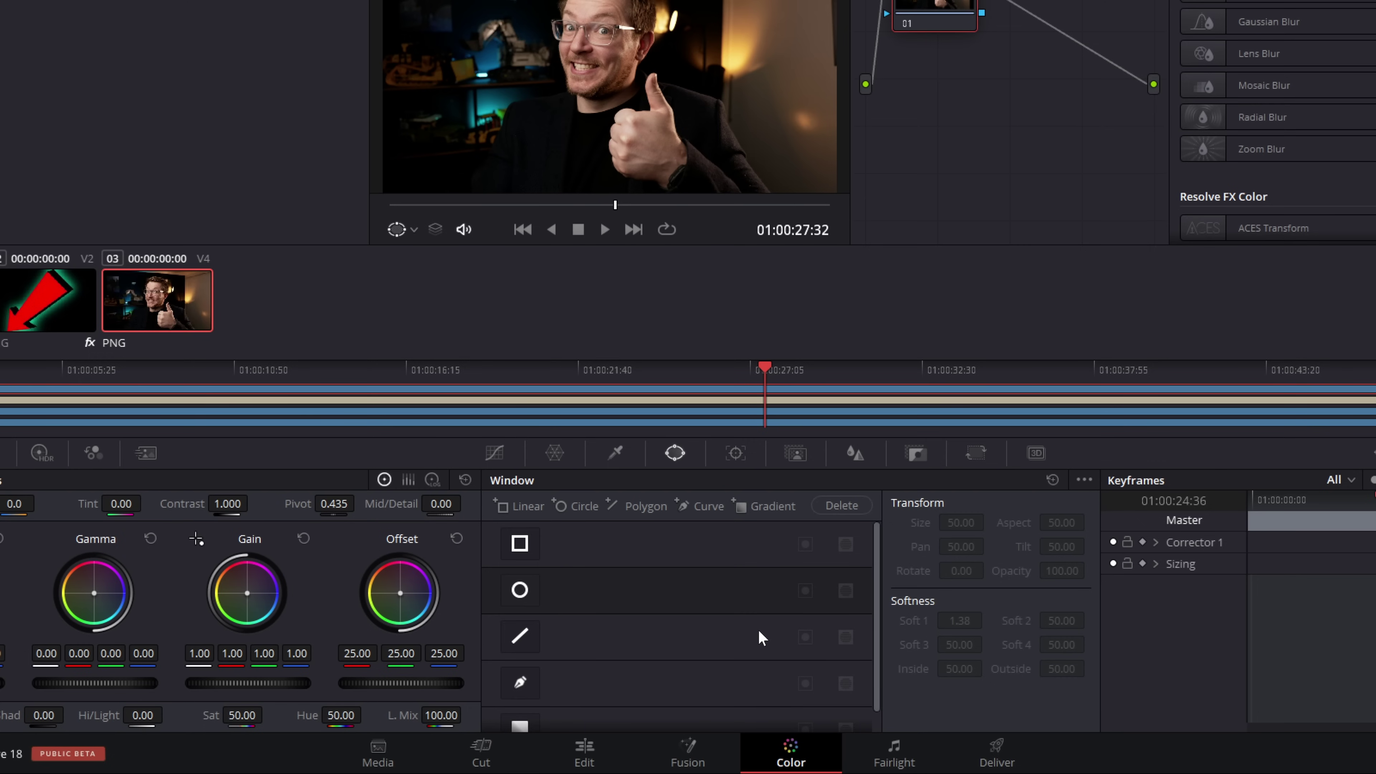
scroll(753, 629, "down", 1)
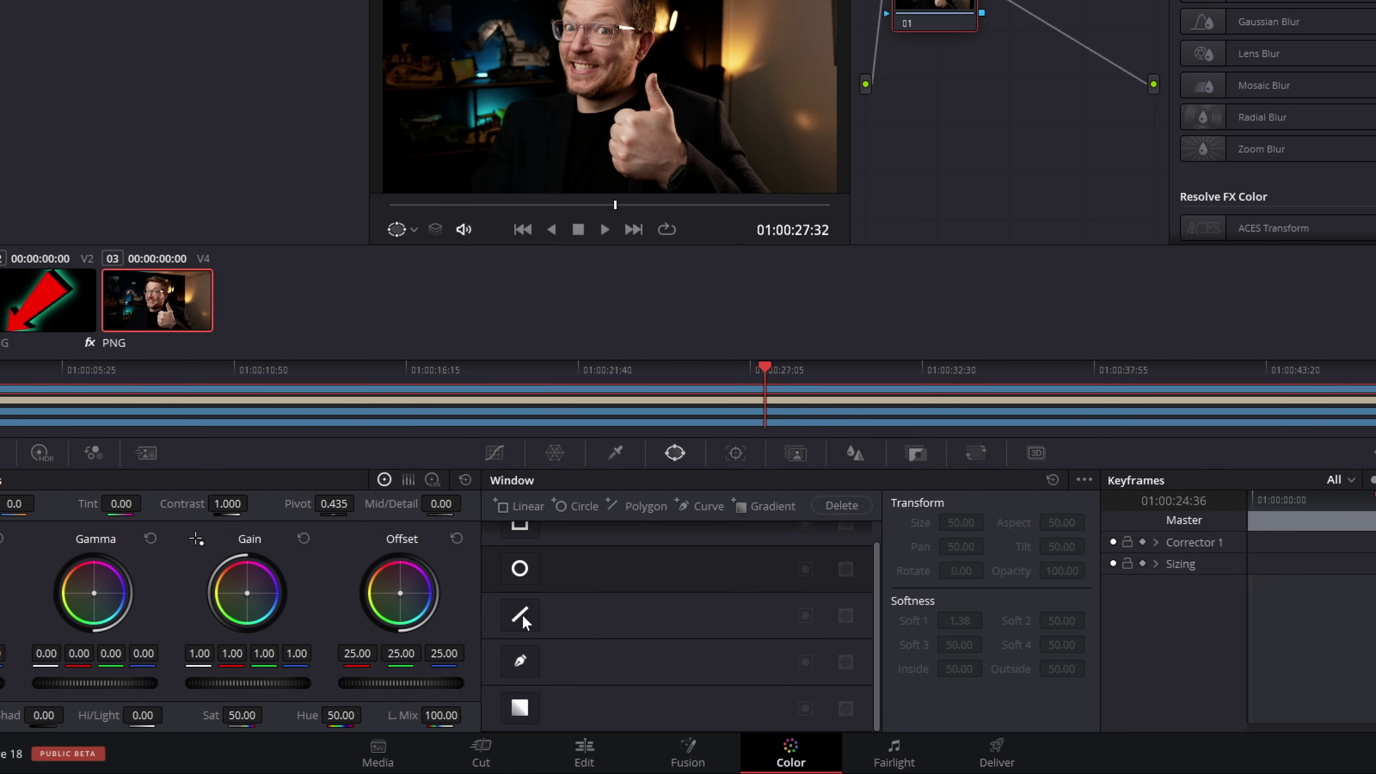
left_click(521, 664)
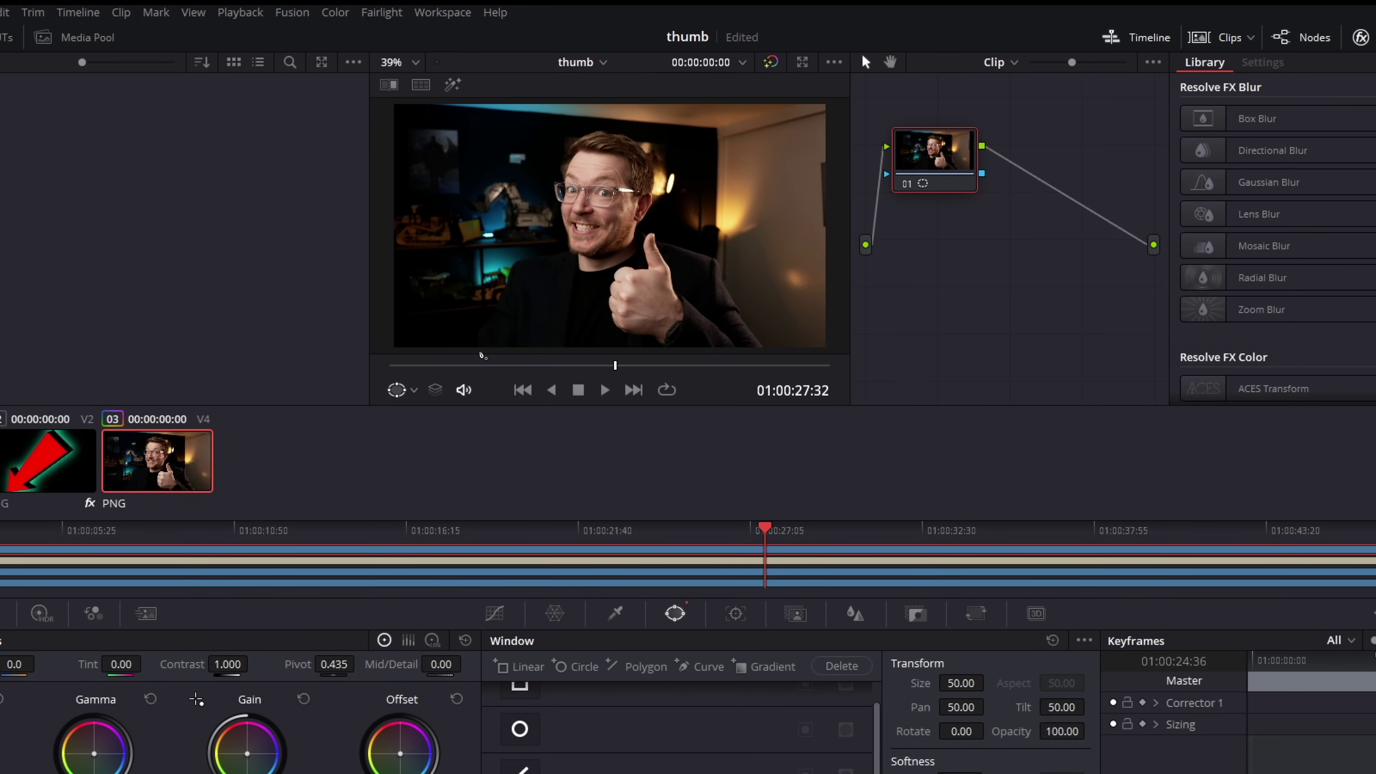
- Trace the mask from the image's bottom edge up the man's arm, over the shoulder and along the jaw to the cheek on the image's left side
left_click(493, 321)
left_click(504, 290)
left_click(511, 272)
left_click(518, 261)
left_click(546, 257)
left_click(563, 255)
left_click(571, 251)
left_click(559, 209)
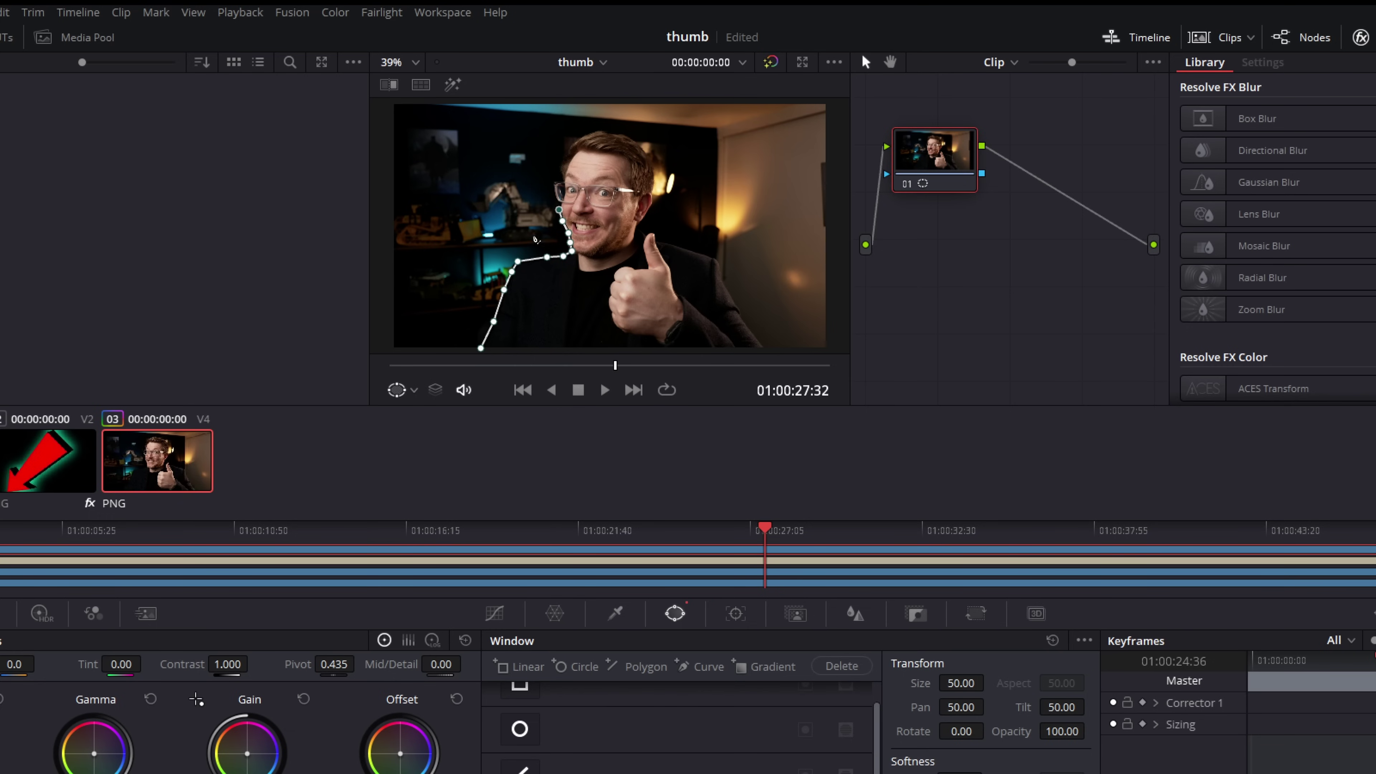
- Zoom in on the face and reposition the curve point at the jaw to follow its edge more closely
scroll(535, 239, "up", 8)
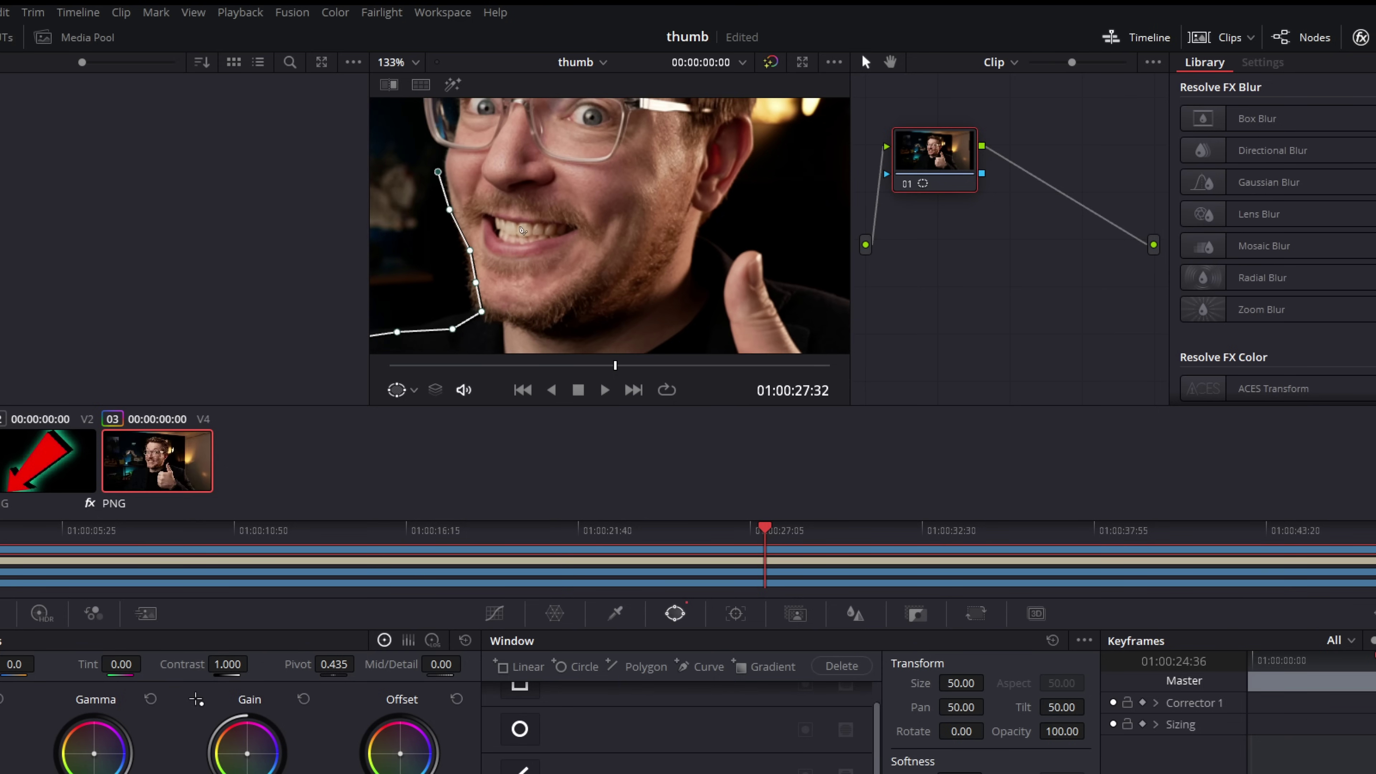
scroll(522, 230, "left", 5)
scroll(596, 260, "down", 2)
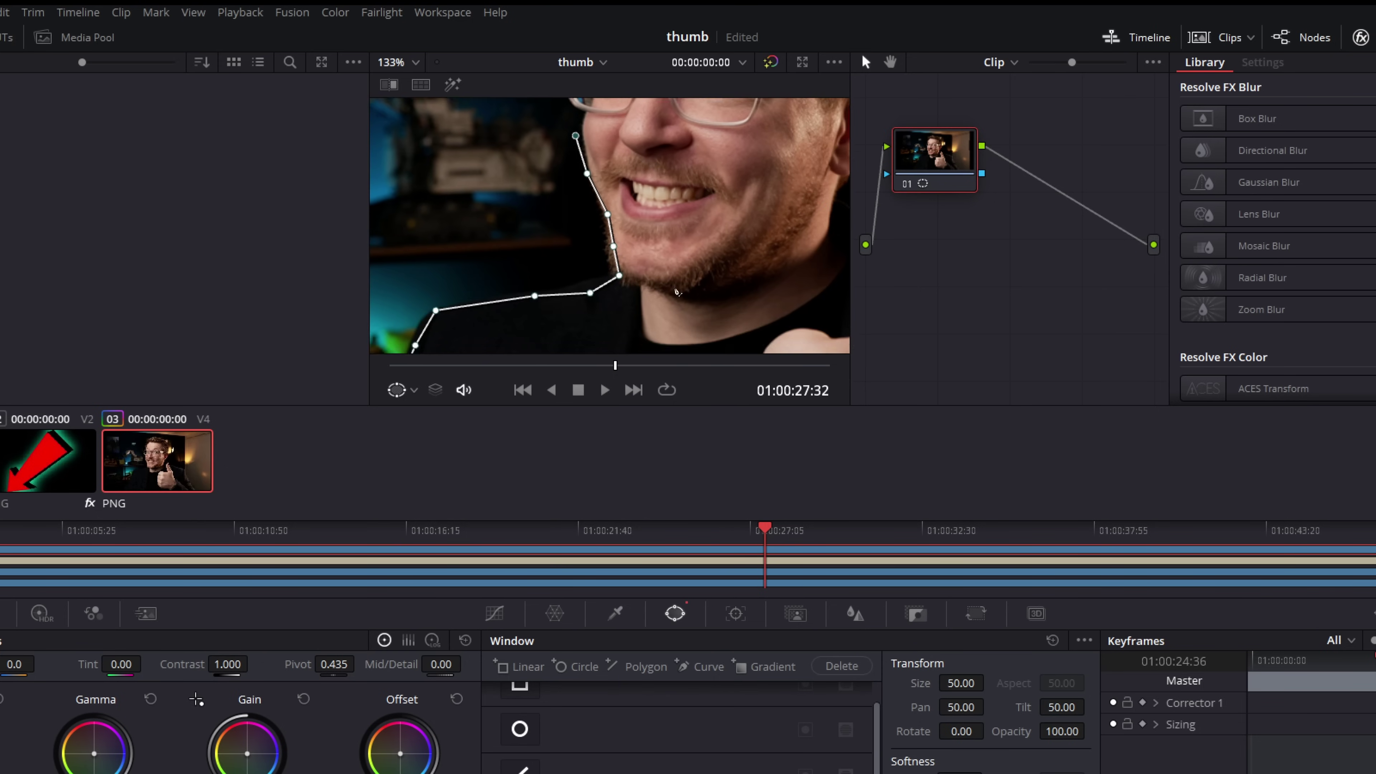
scroll(677, 292, "up", 2)
scroll(693, 261, "left", 2)
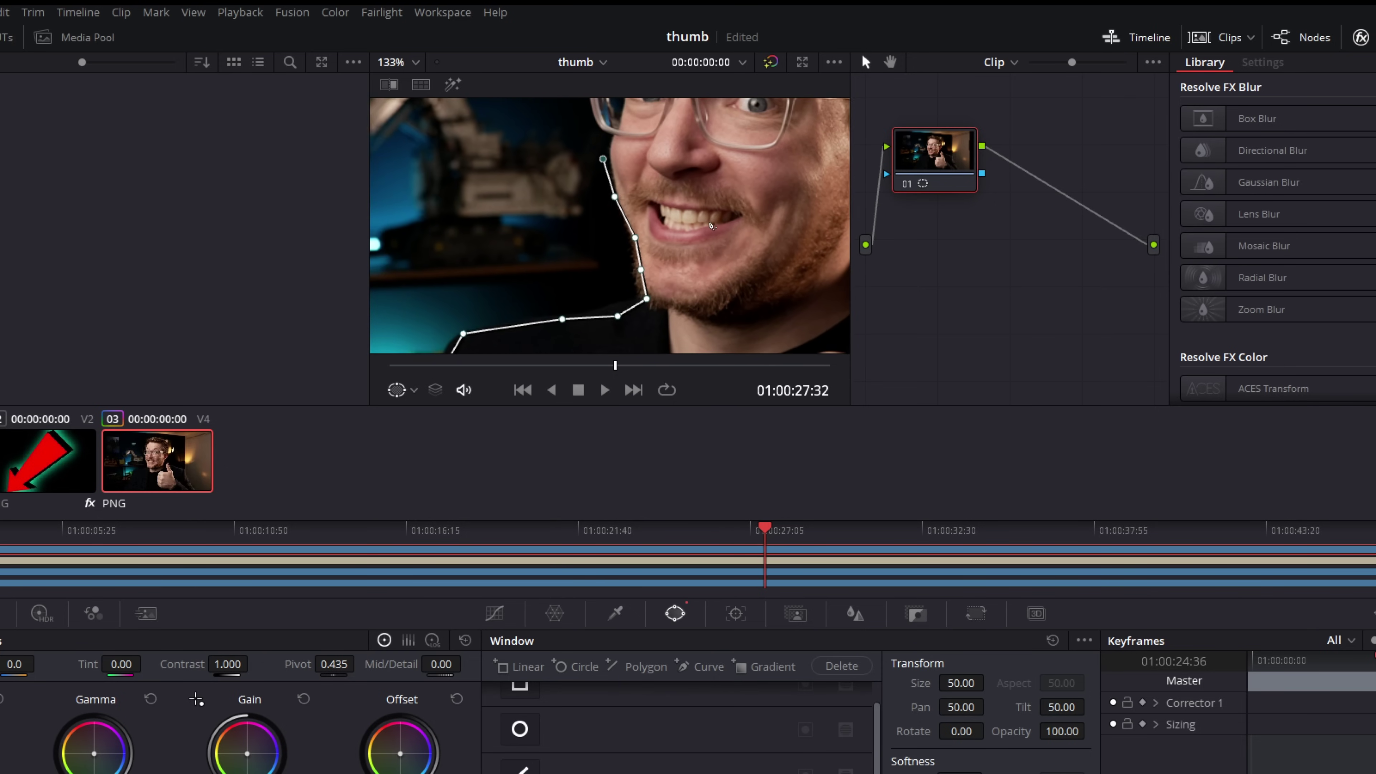
scroll(712, 225, "right", 1)
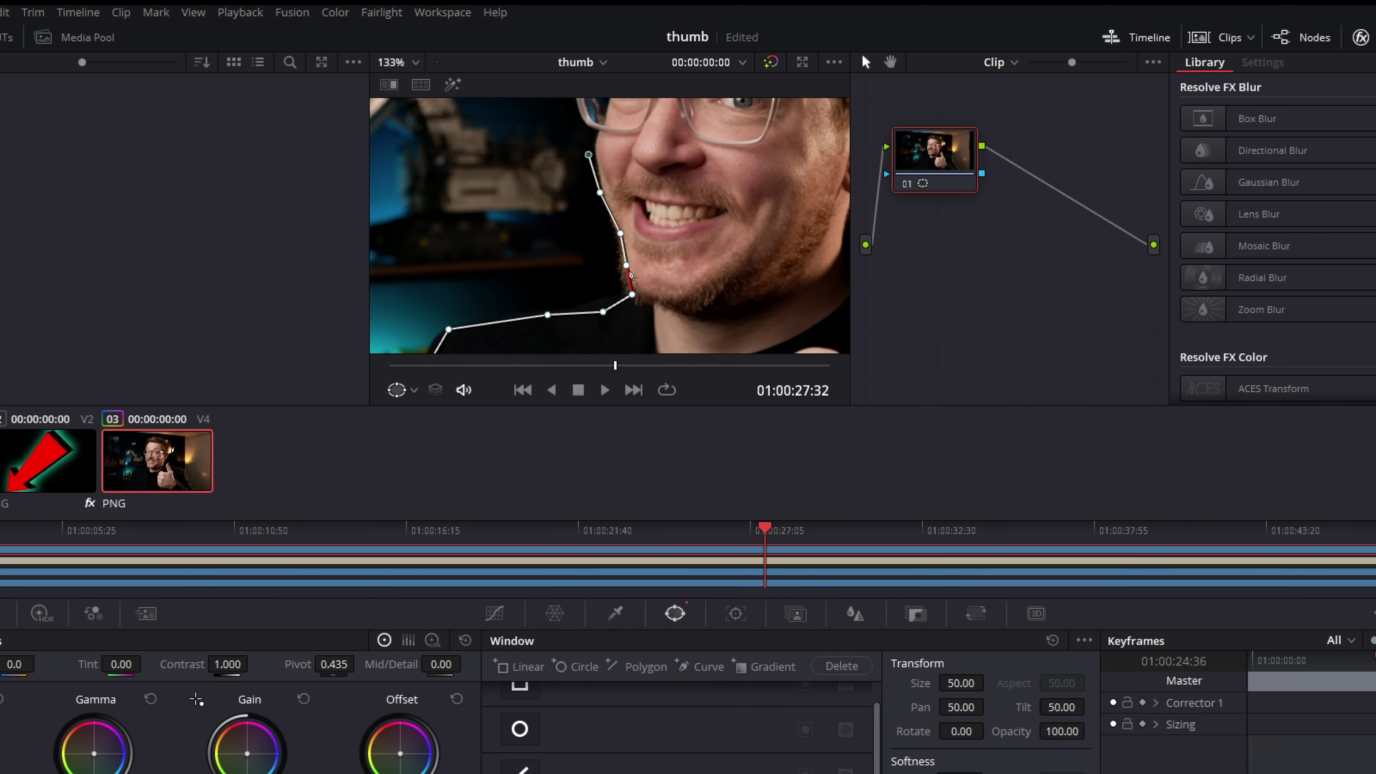
left_click_drag(630, 270, 629, 239)
- Continue the mask outline from the cheek around the frame of the glasses to the forehead
scroll(622, 271, "up", 6)
scroll(622, 271, "left", 2)
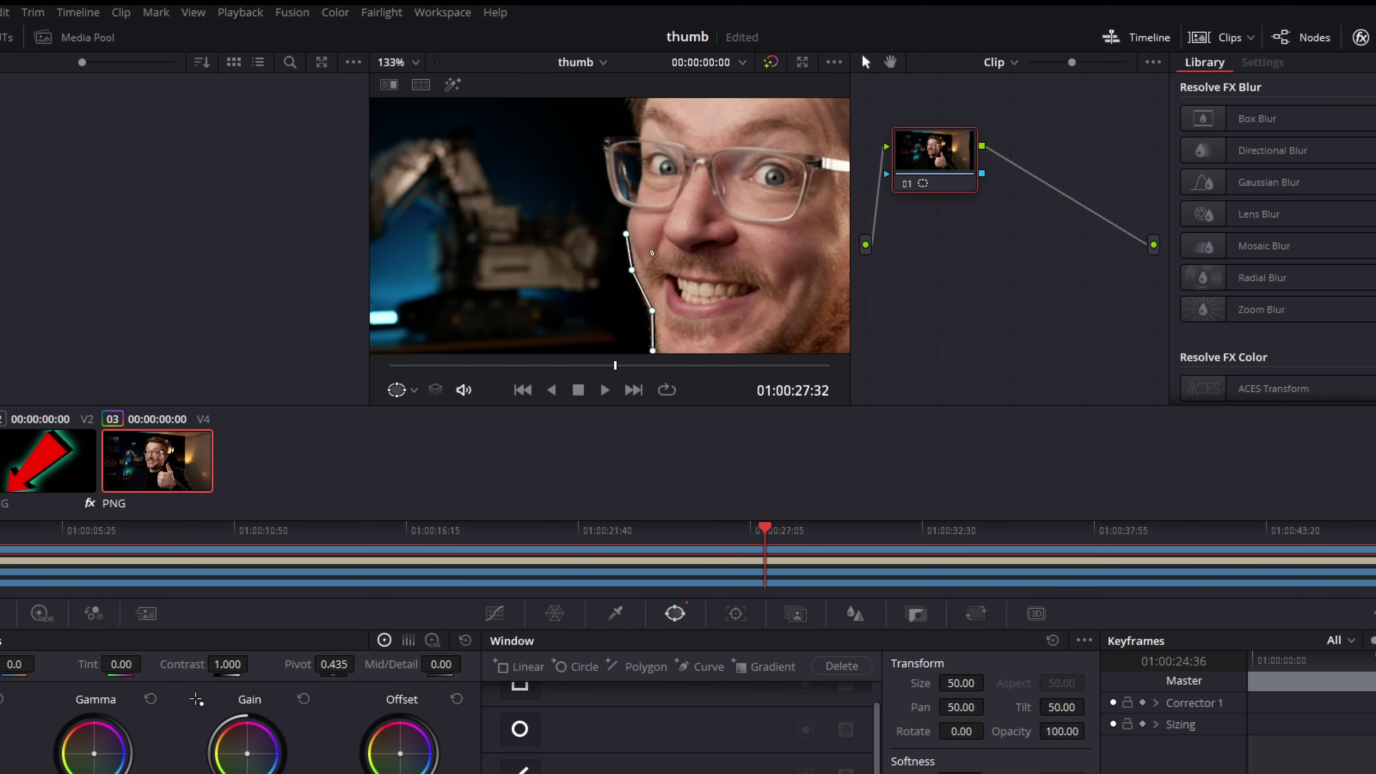
left_click(631, 207)
left_click(617, 200)
left_click(605, 165)
left_click_drag(608, 166, 604, 154)
left_click(606, 138)
left_click(621, 137)
left_click(638, 135)
scroll(637, 122, "down", 2)
left_click(628, 243)
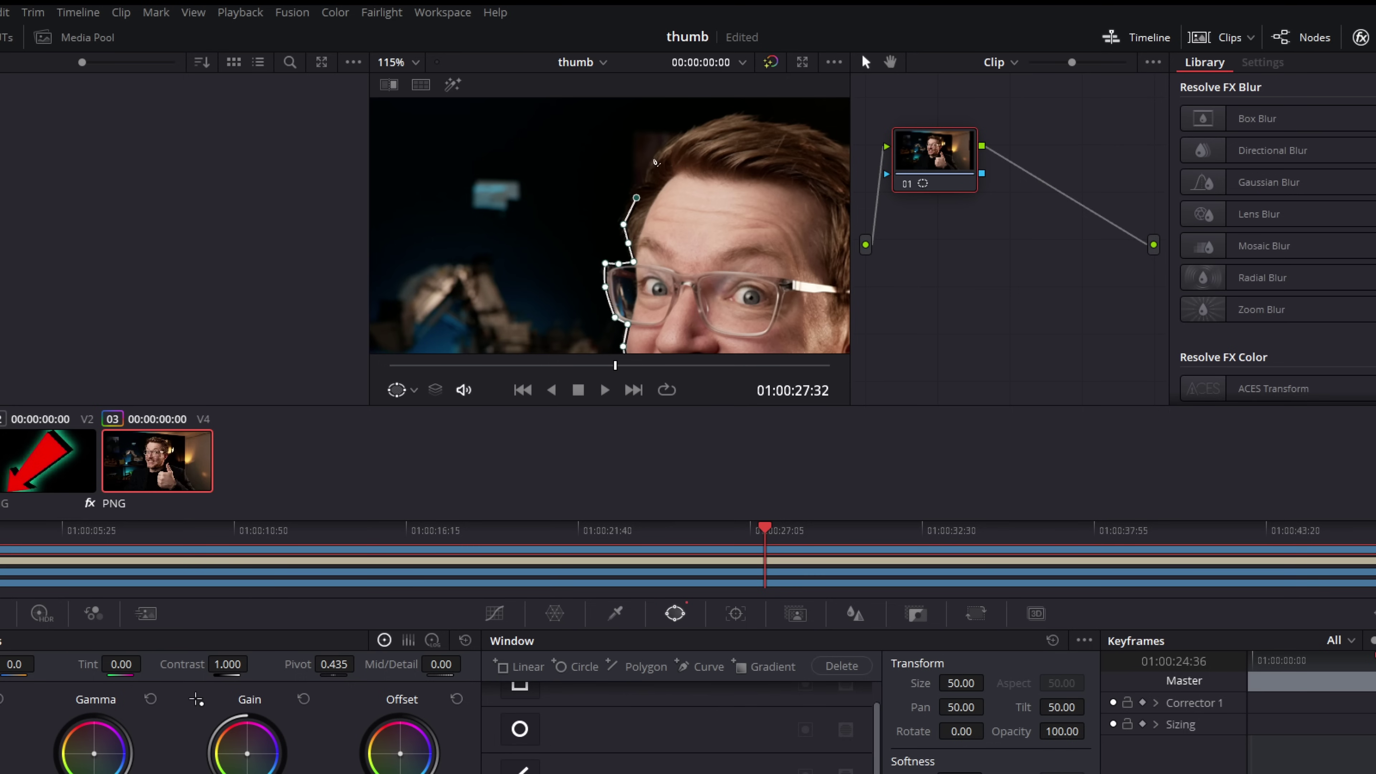
- Continue the mask outline over the top of the hair and down the other side of the head to the ear
left_click_drag(685, 138, 524, 163)
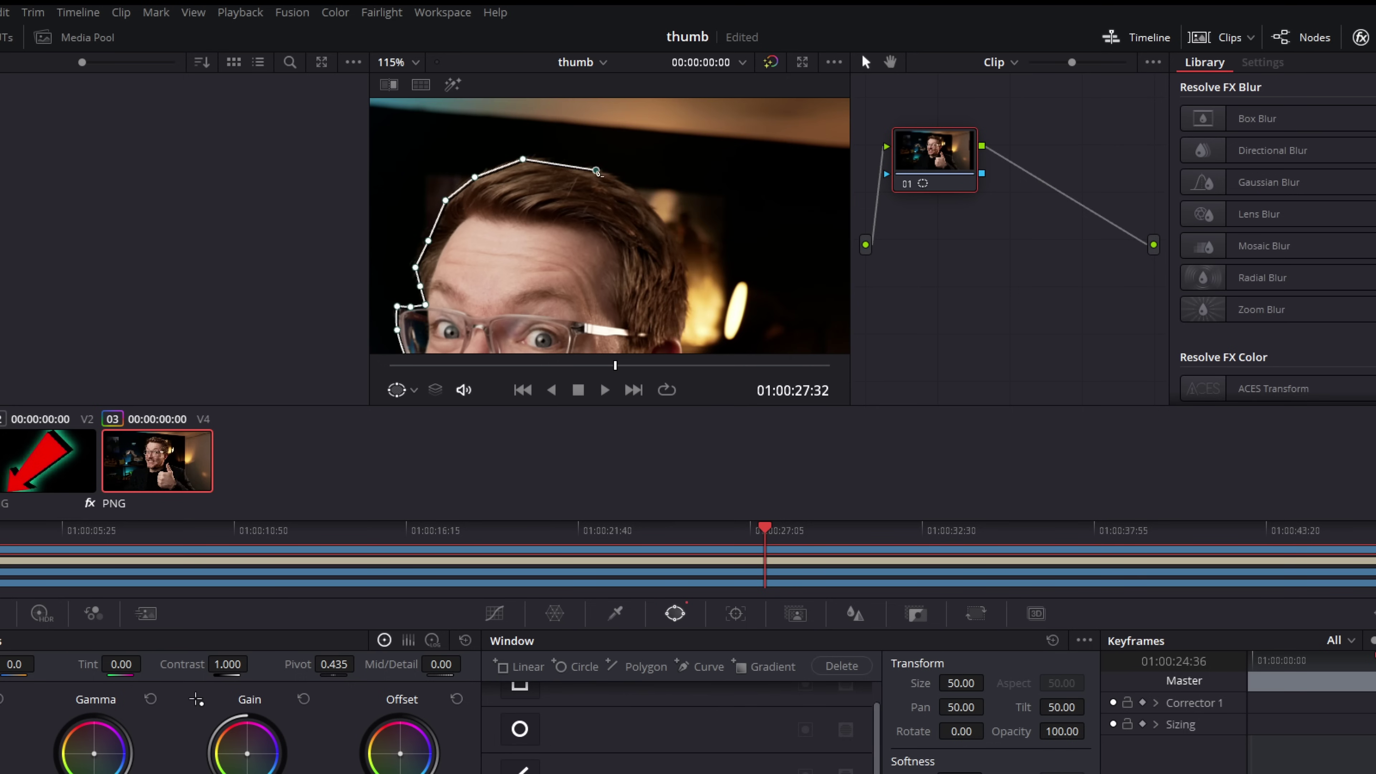
scroll(597, 172, "down", 3)
left_click(616, 106)
left_click(639, 130)
left_click(653, 169)
left_click(649, 199)
left_click(649, 211)
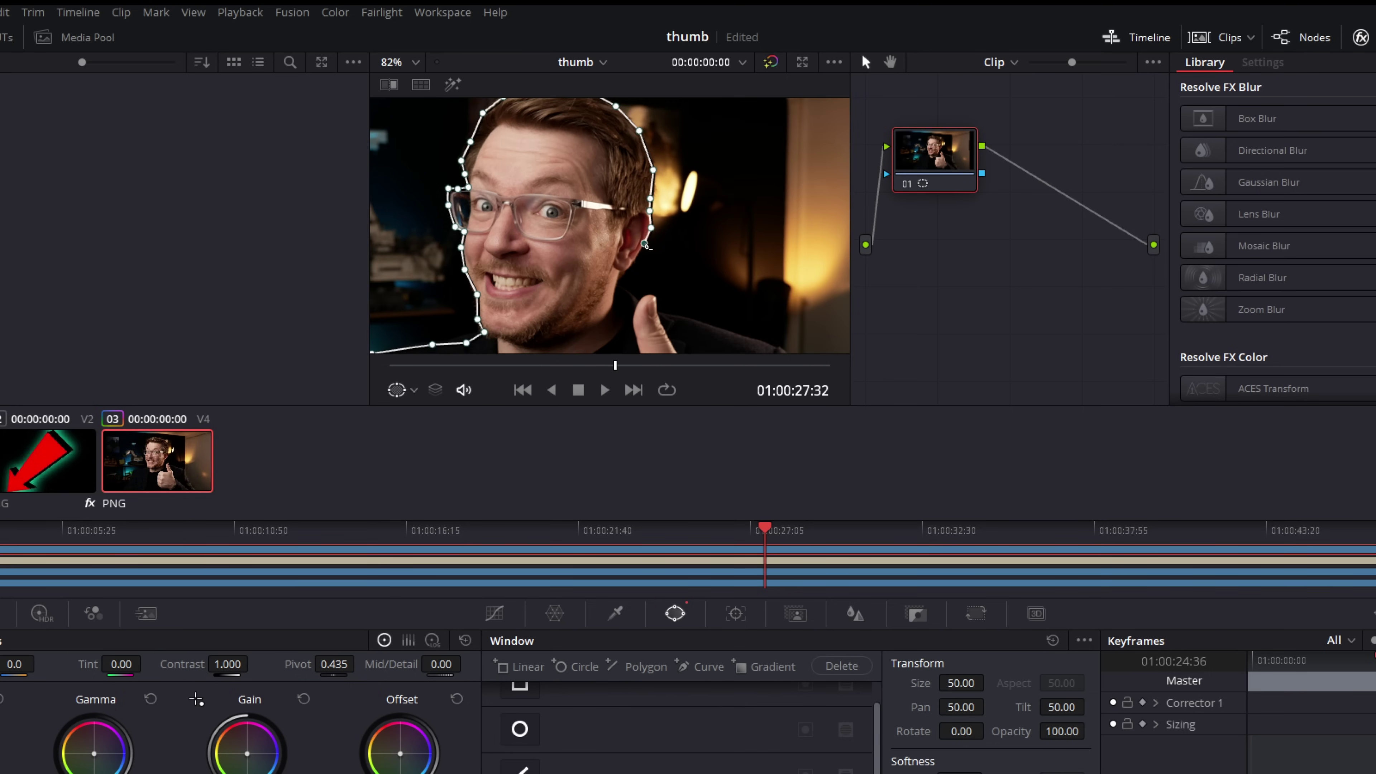
- Continue the mask outline past the raised thumb, over the second shoulder and down the arm to just below the image's bottom edge
scroll(624, 274, "down", 3)
left_click(640, 180)
left_click(671, 190)
left_click(689, 194)
left_click(702, 224)
left_click(717, 253)
left_click(733, 277)
left_click(749, 298)
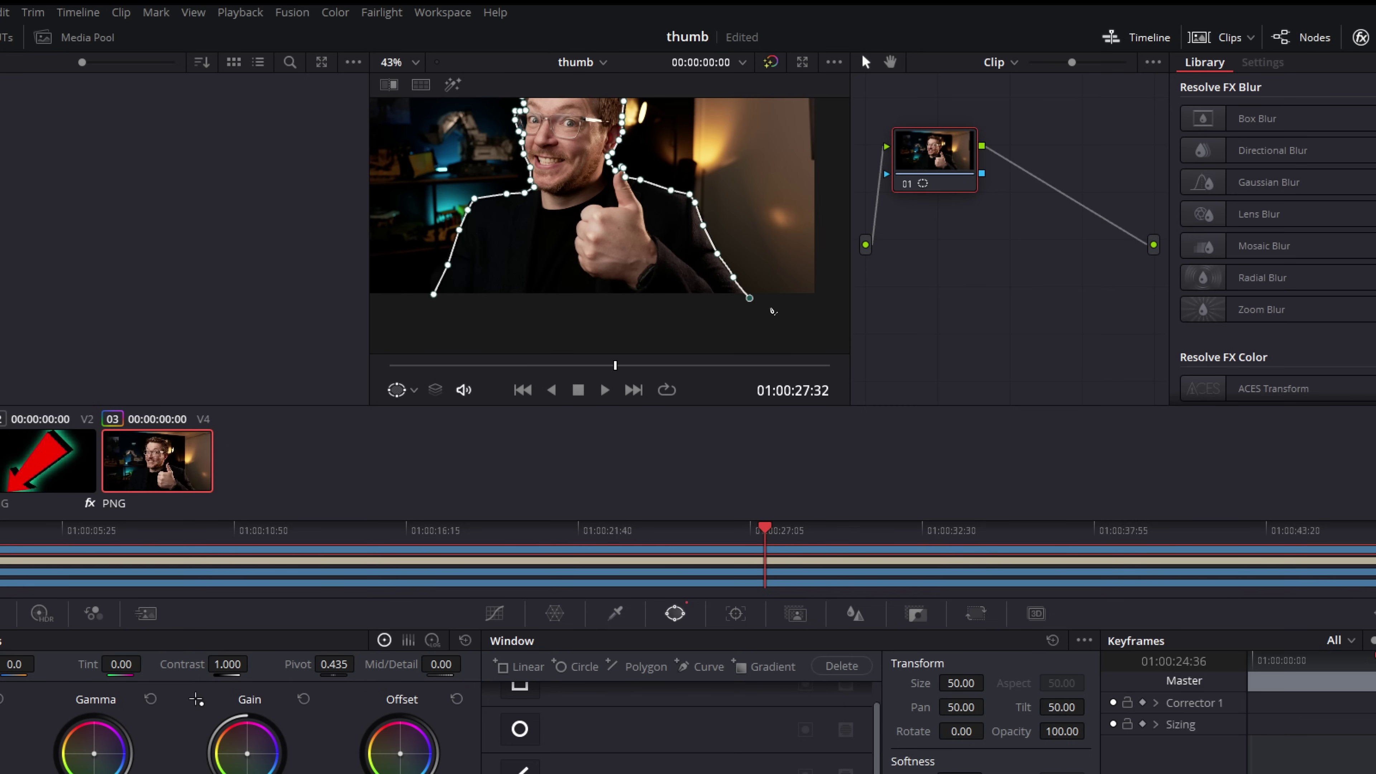
- Close the mask along the image's bottom edge, add an alpha output to the node graph and connect node 01's alpha to it
left_click(434, 295)
left_click_drag(510, 319, 583, 359)
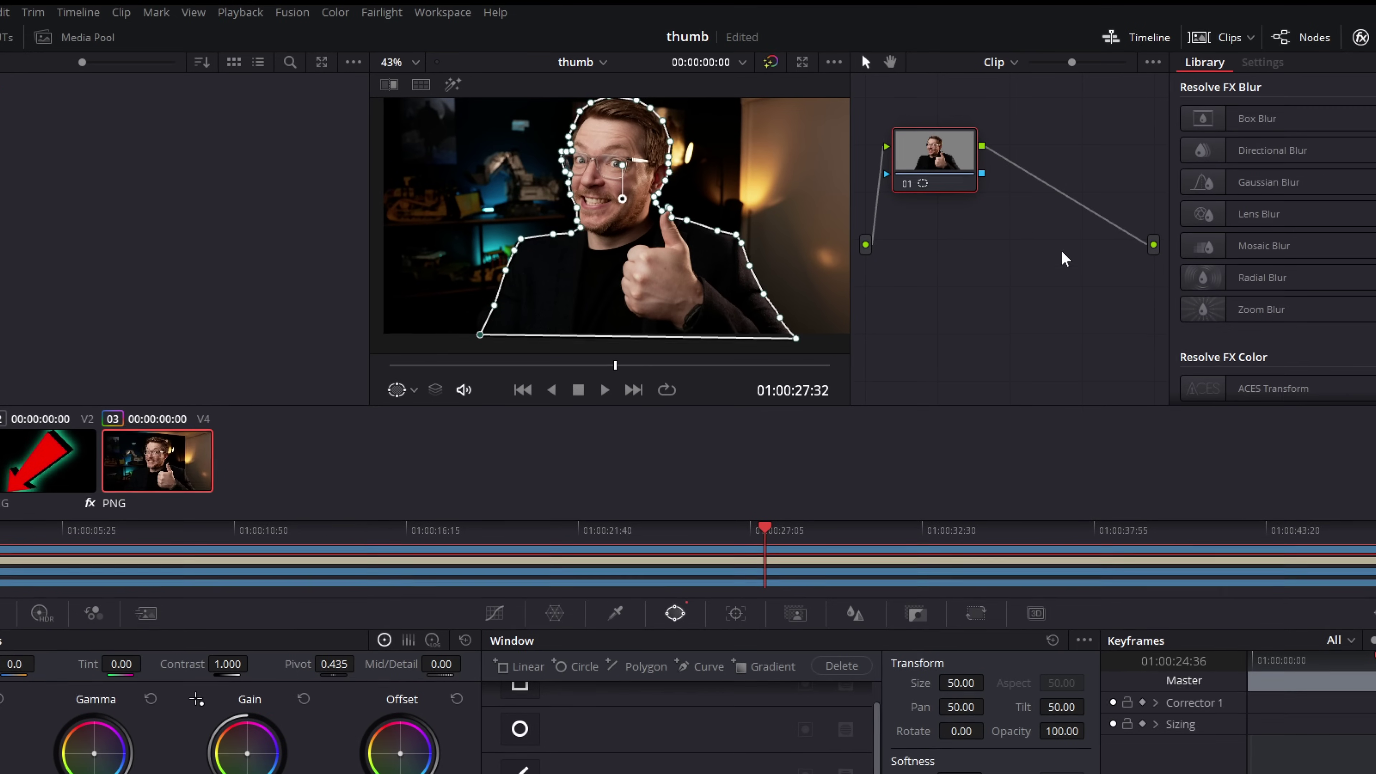
right_click(1029, 247)
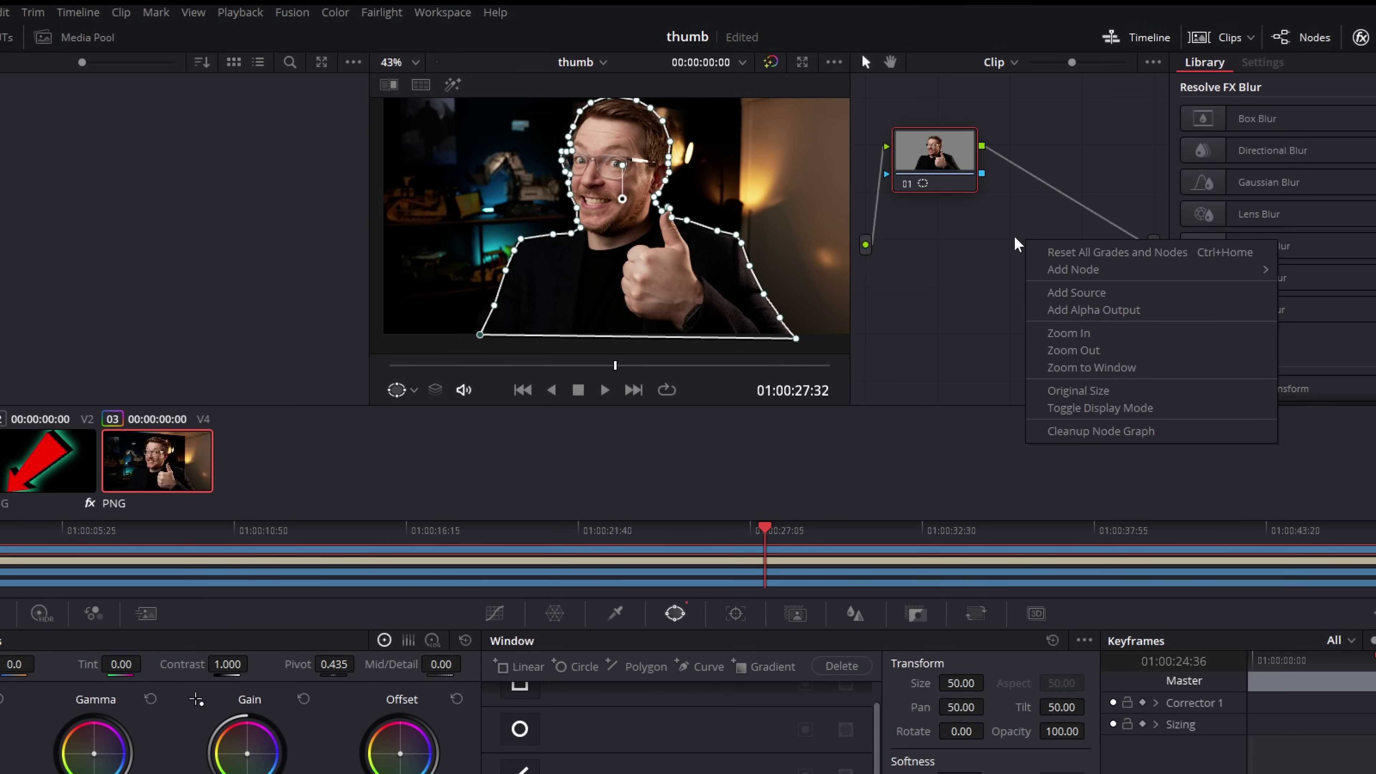
left_click(1094, 312)
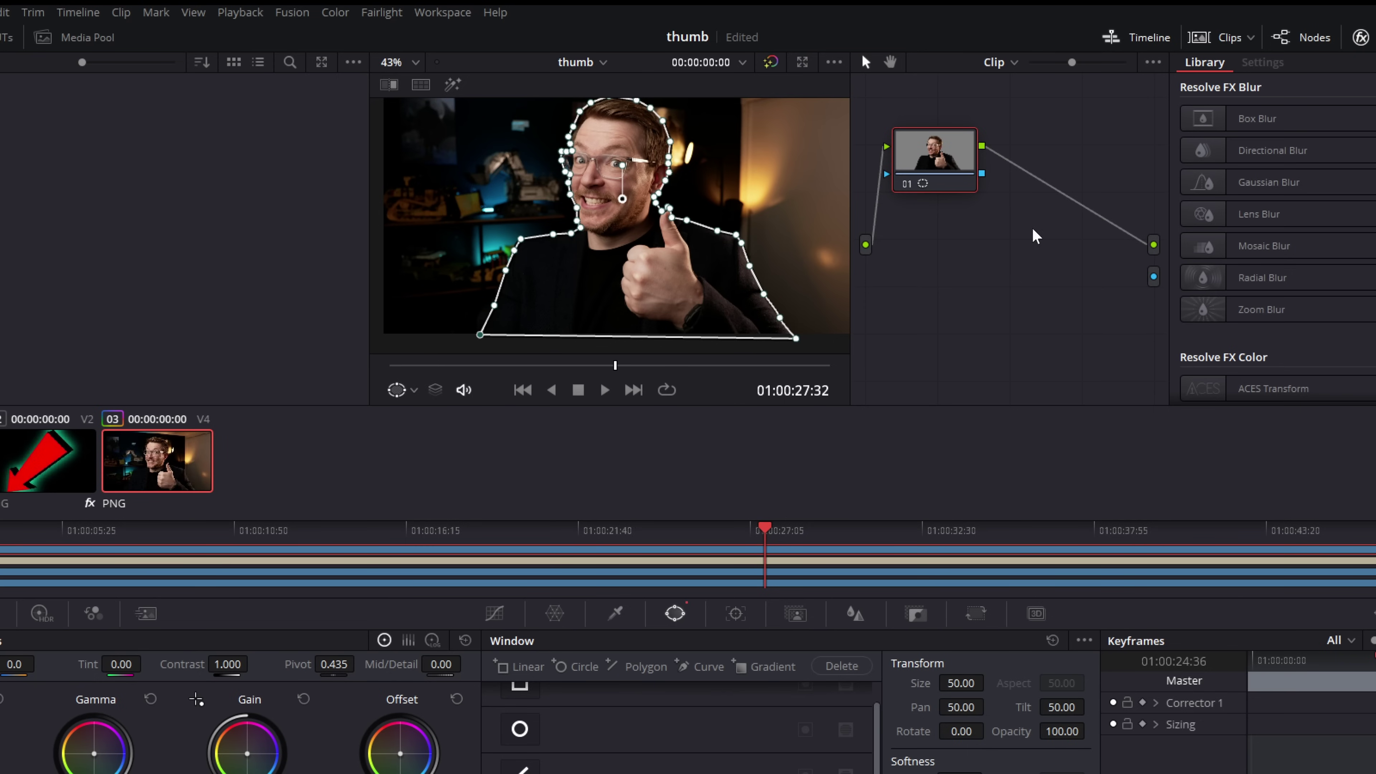
left_click_drag(982, 173, 1154, 277)
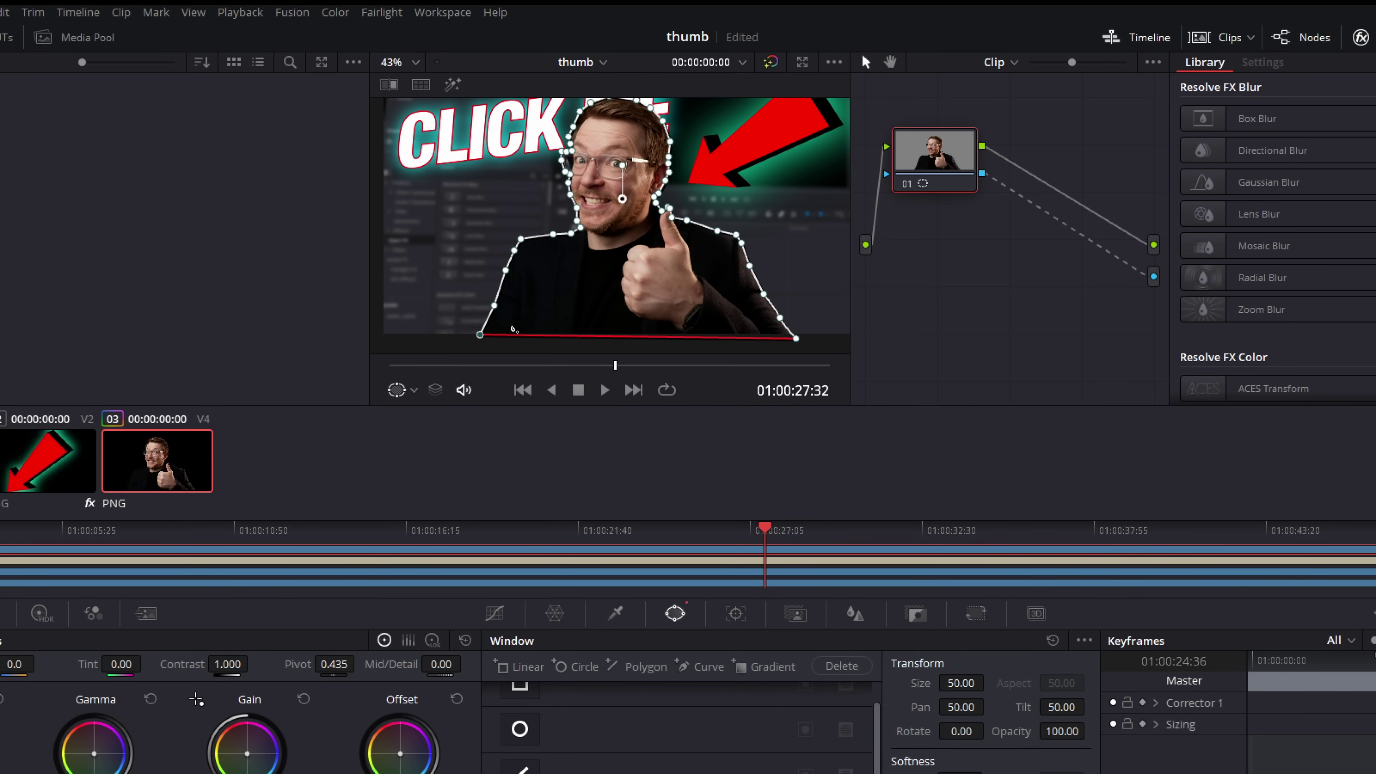
- Hide the mask overlay in the viewer and soften the cut-out's edge by setting Soft 1 to 0.60
left_click(414, 391)
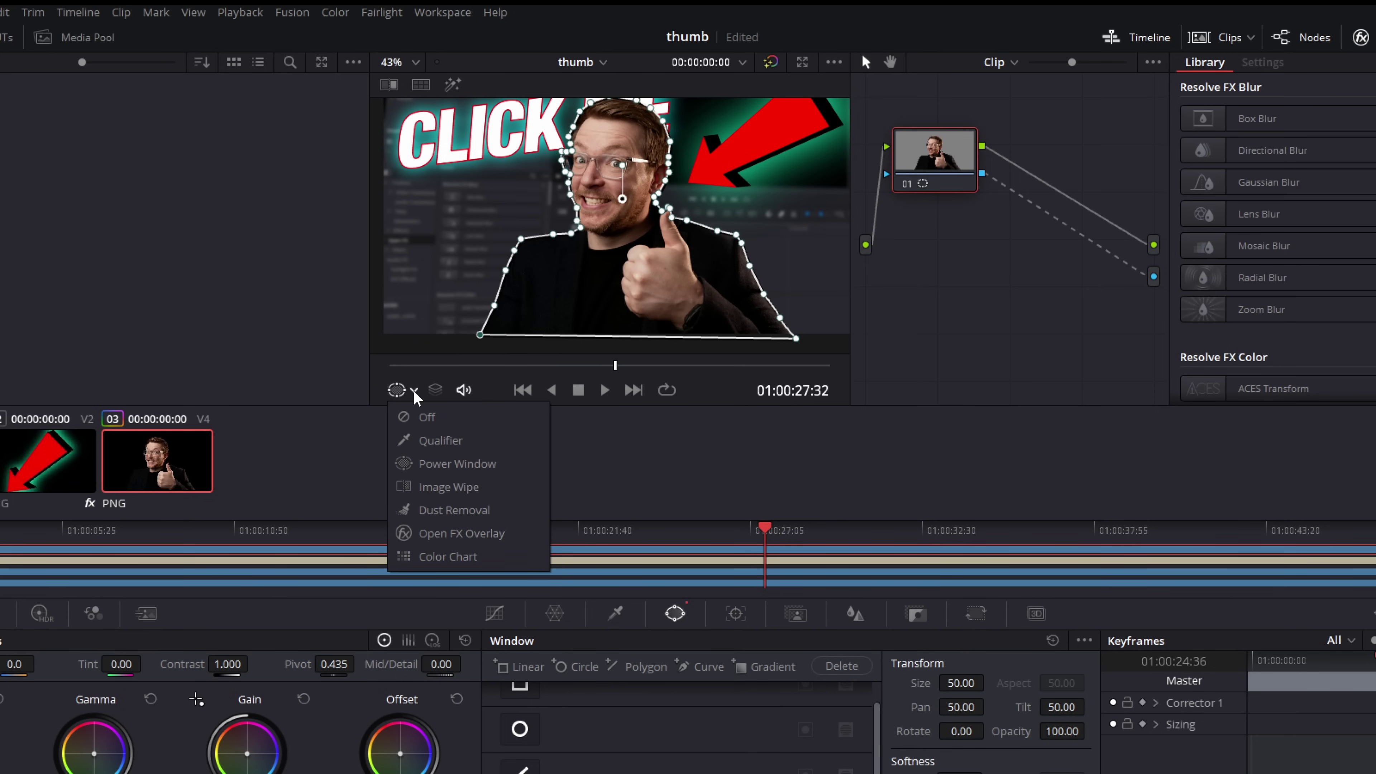
left_click(423, 420)
scroll(523, 265, "up", 3)
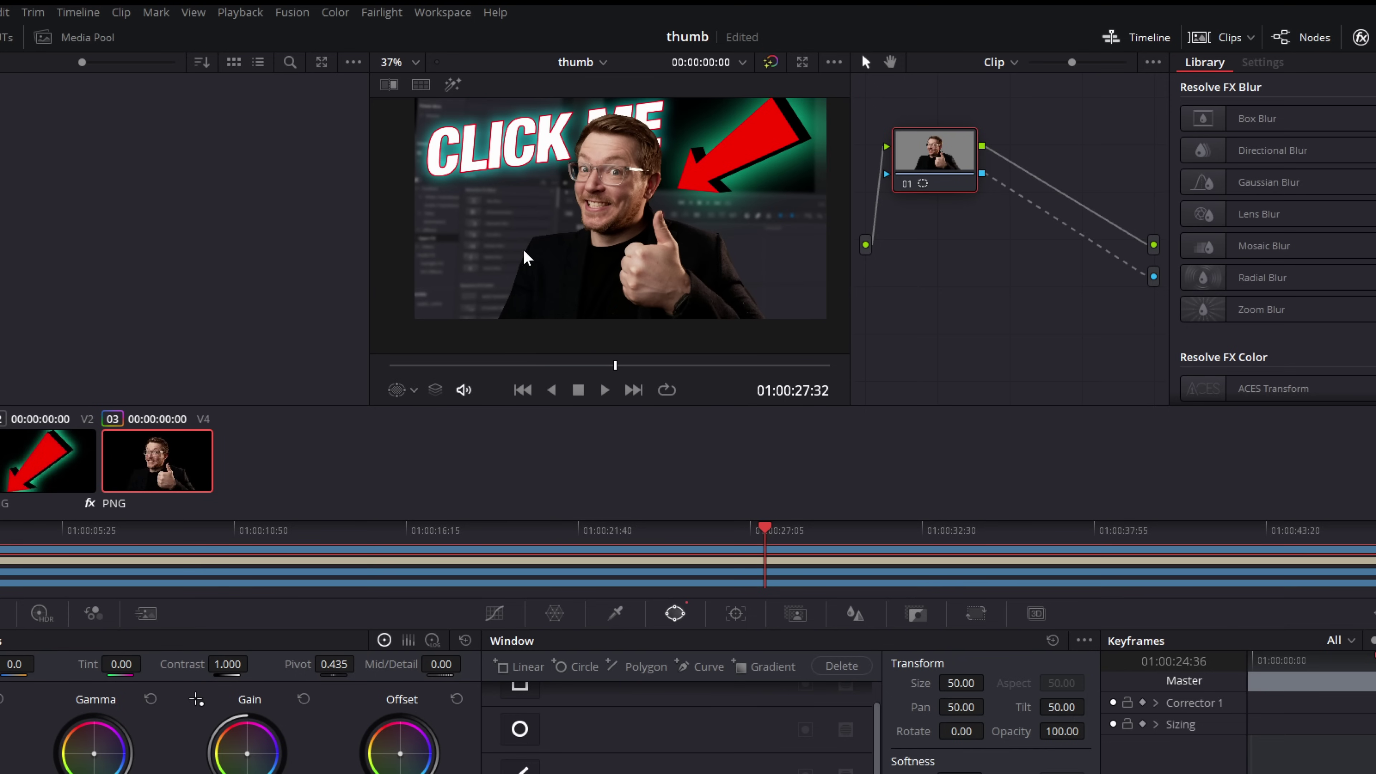
scroll(619, 188, "up", 3)
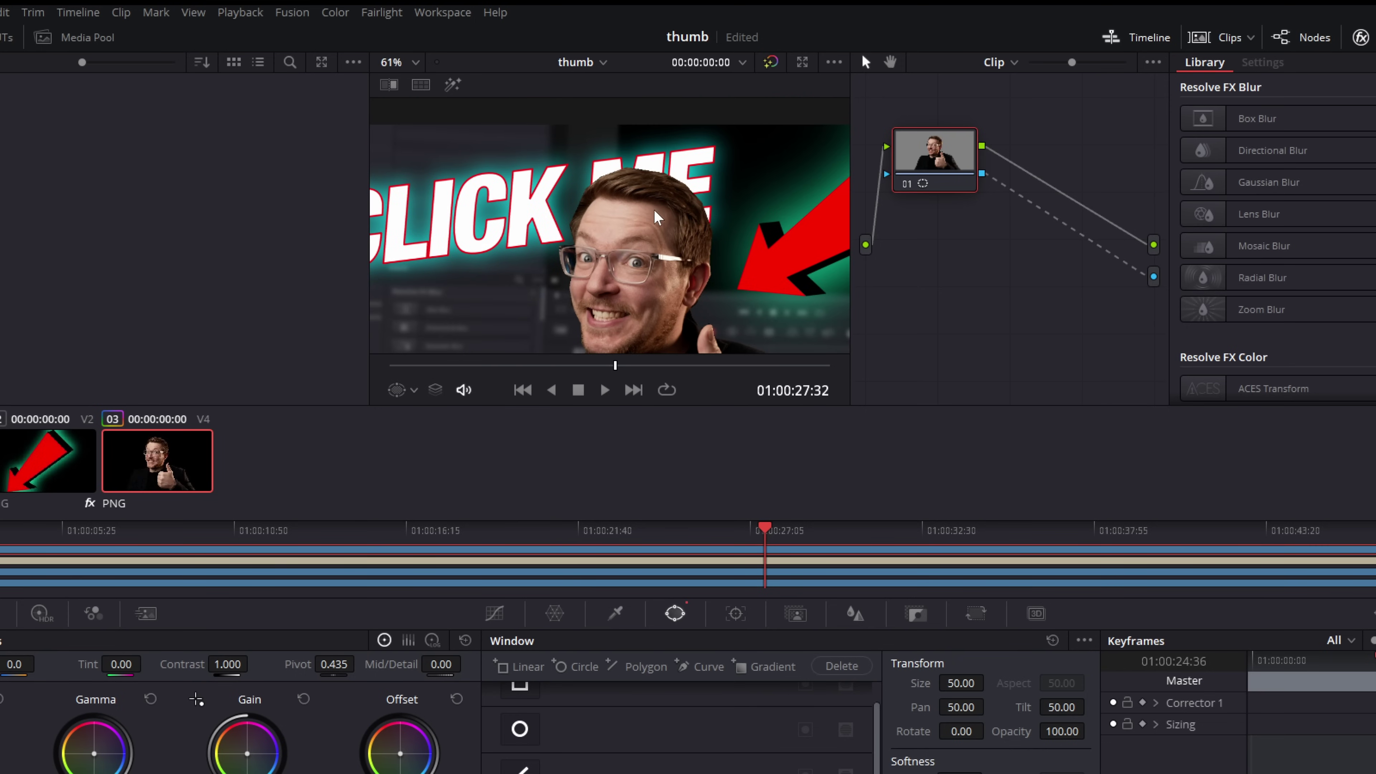
scroll(645, 272, "up", 5)
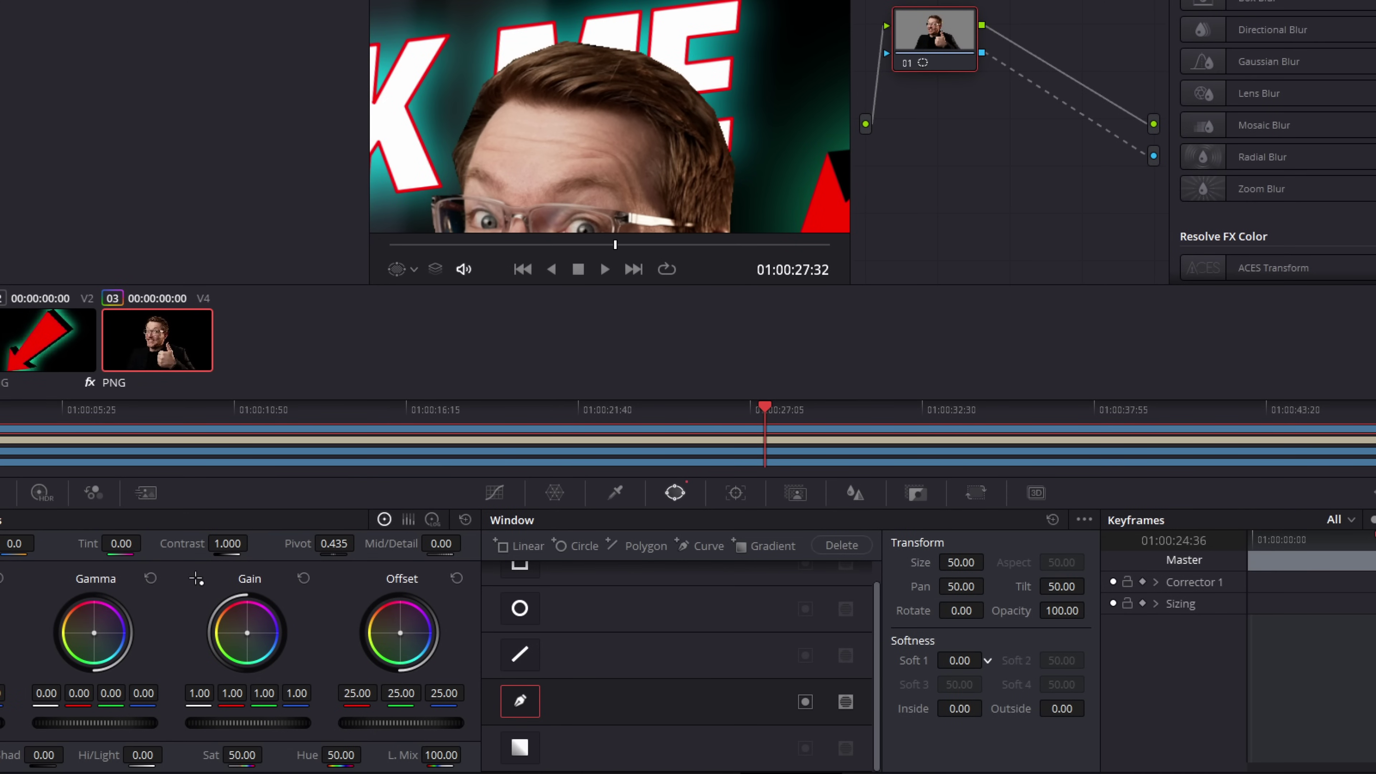
left_click_drag(988, 660, 988, 660)
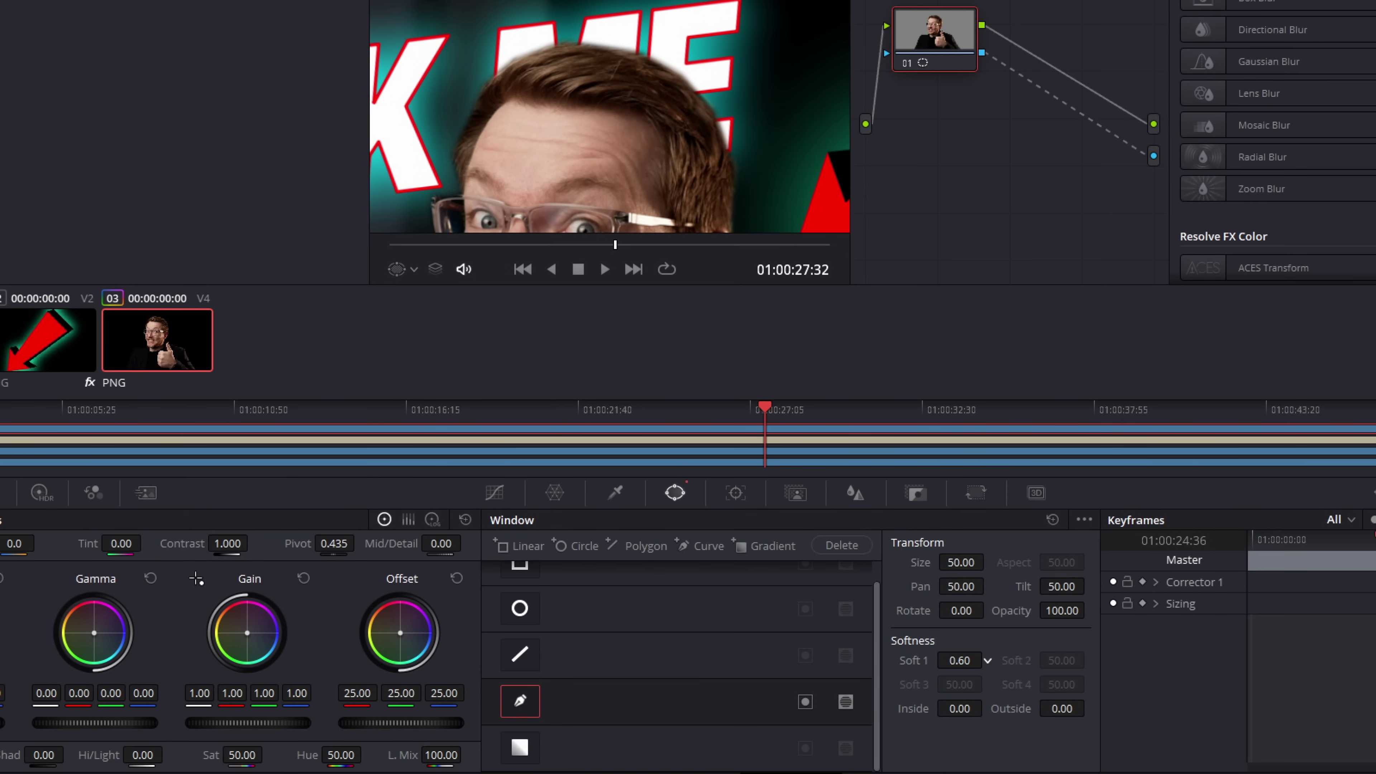
scroll(610, 114, "down", 5)
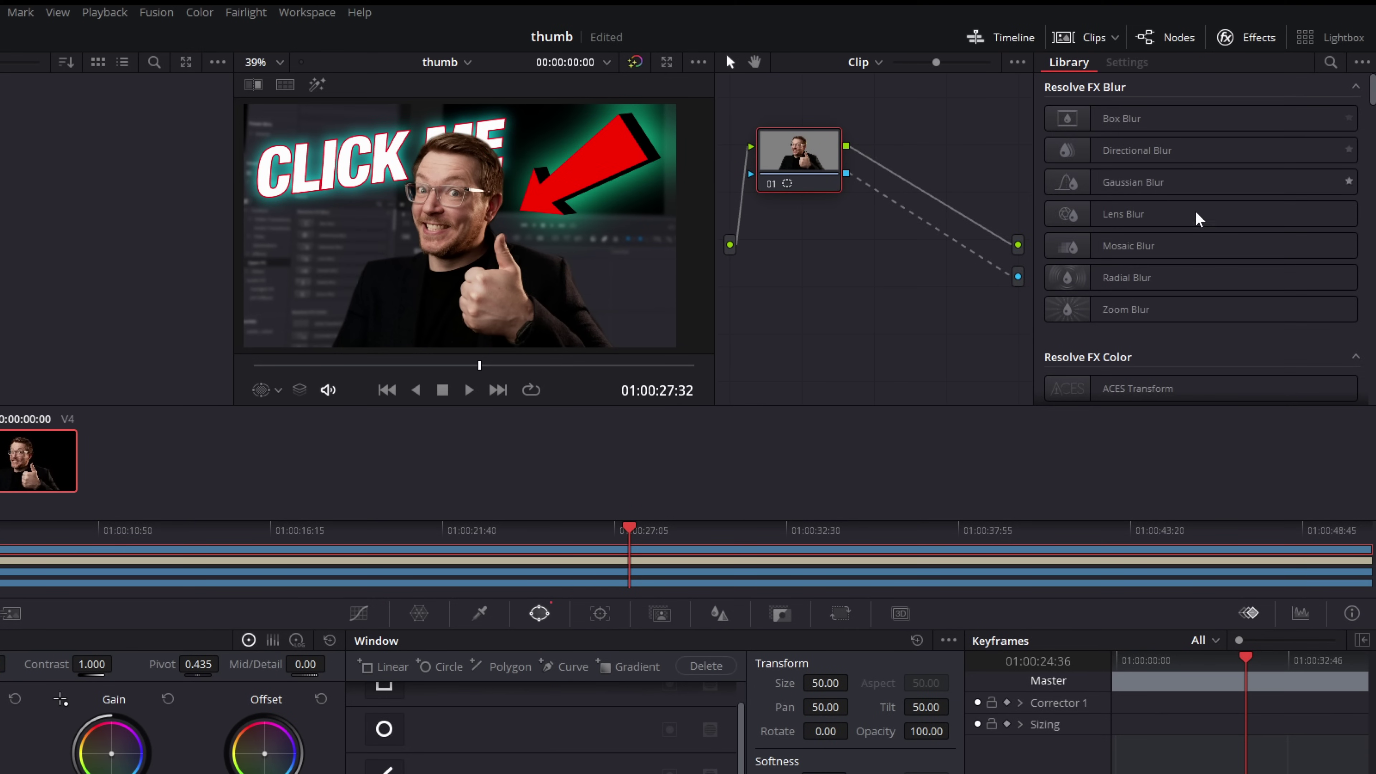
- Apply the Drop Shadow effect to node 01 and set its shadow strength to 0.578
scroll(1194, 224, "down", 10)
scroll(1193, 224, "down", 10)
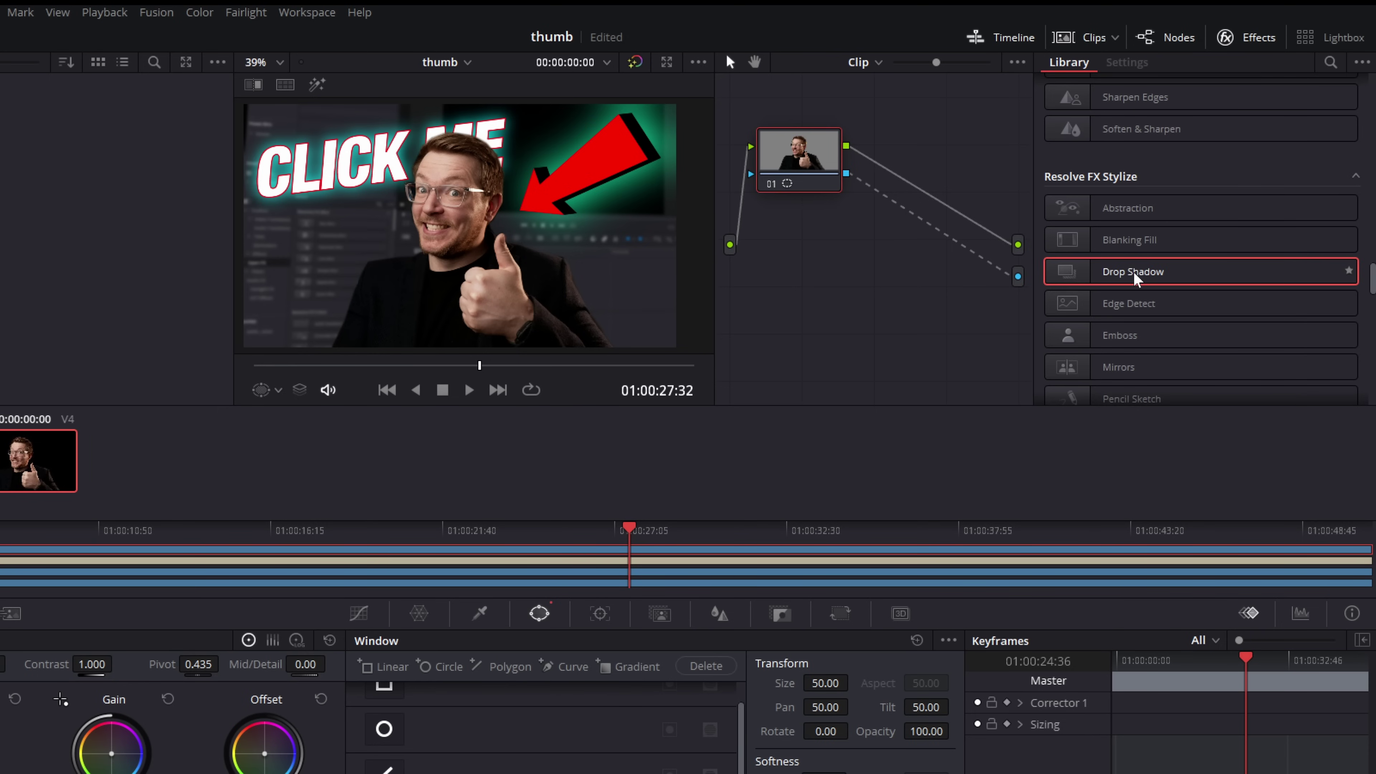
left_click_drag(1133, 271, 800, 151)
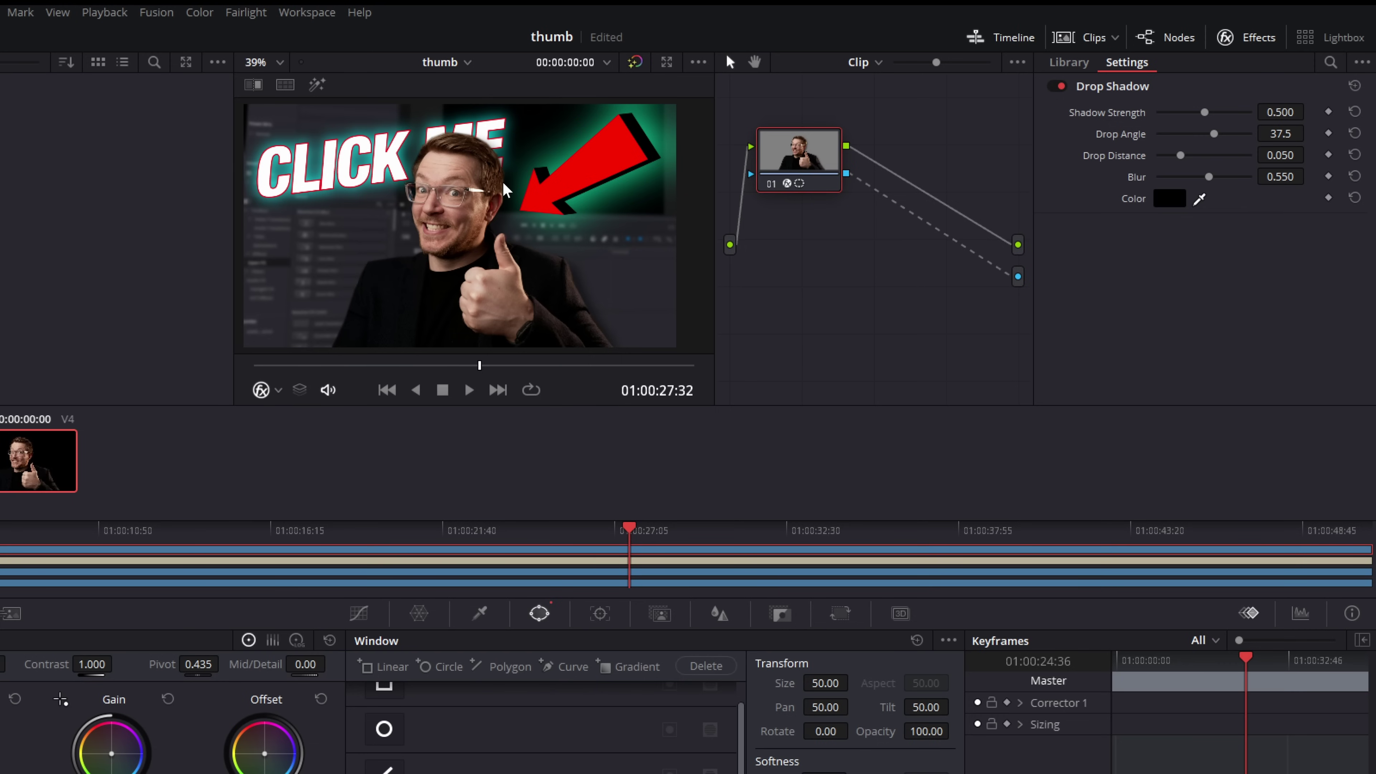
mouse_move(1202, 112)
left_mouse_down()
mouse_move(1246, 114)
mouse_move(1211, 112)
left_mouse_up()
- Try a bright turquoise drop shadow colour with hue 173 and saturation 238, and cancel the colour change
left_click(1173, 198)
left_click(642, 307)
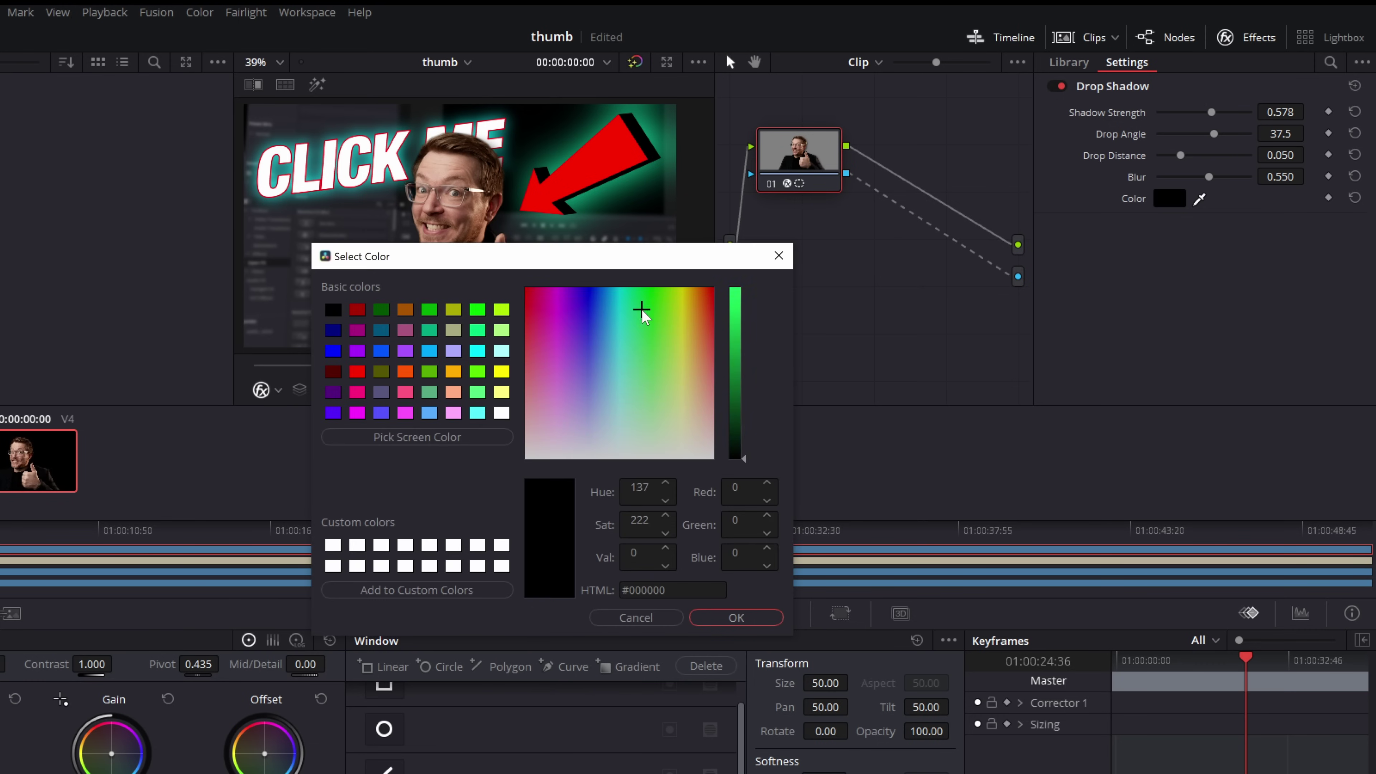
left_click(623, 299)
left_click(734, 302)
left_click_drag(654, 257, 691, 491)
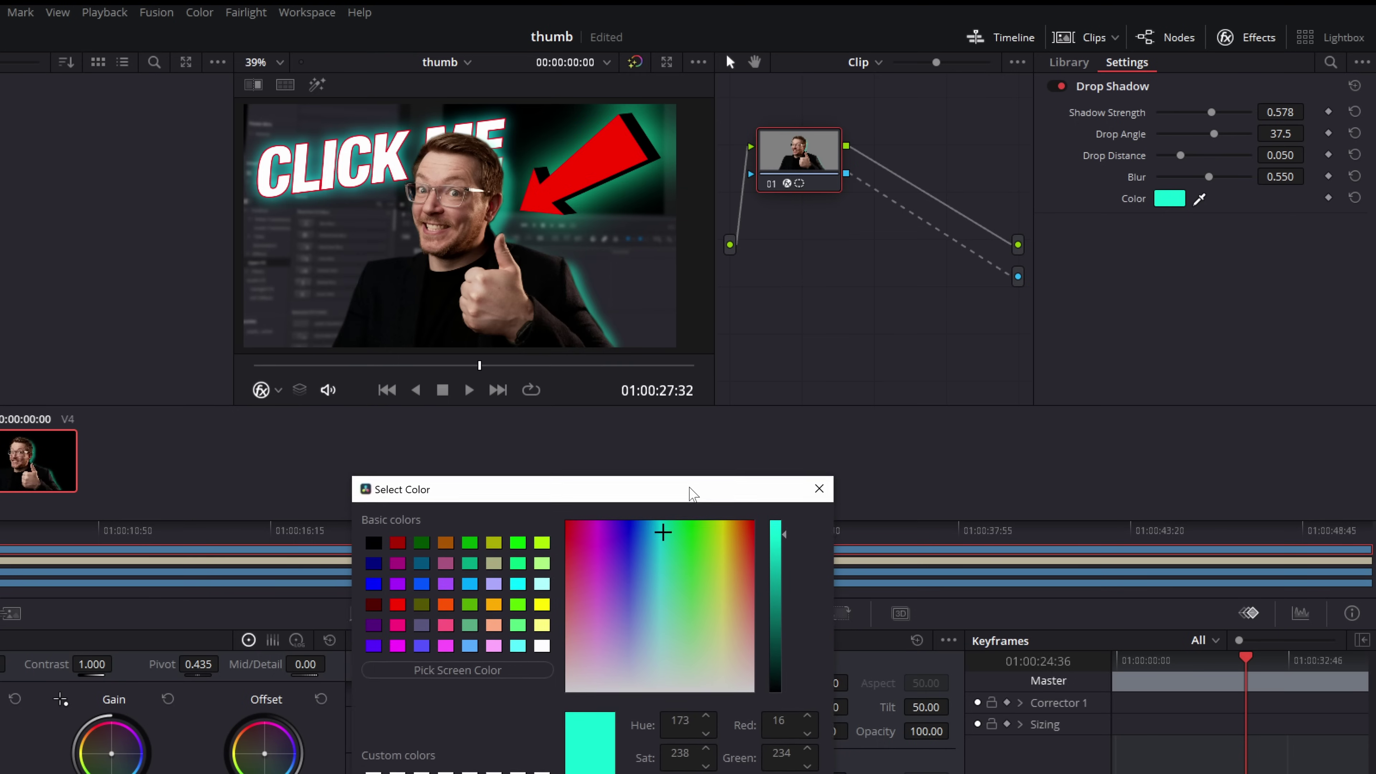
key("Escape")
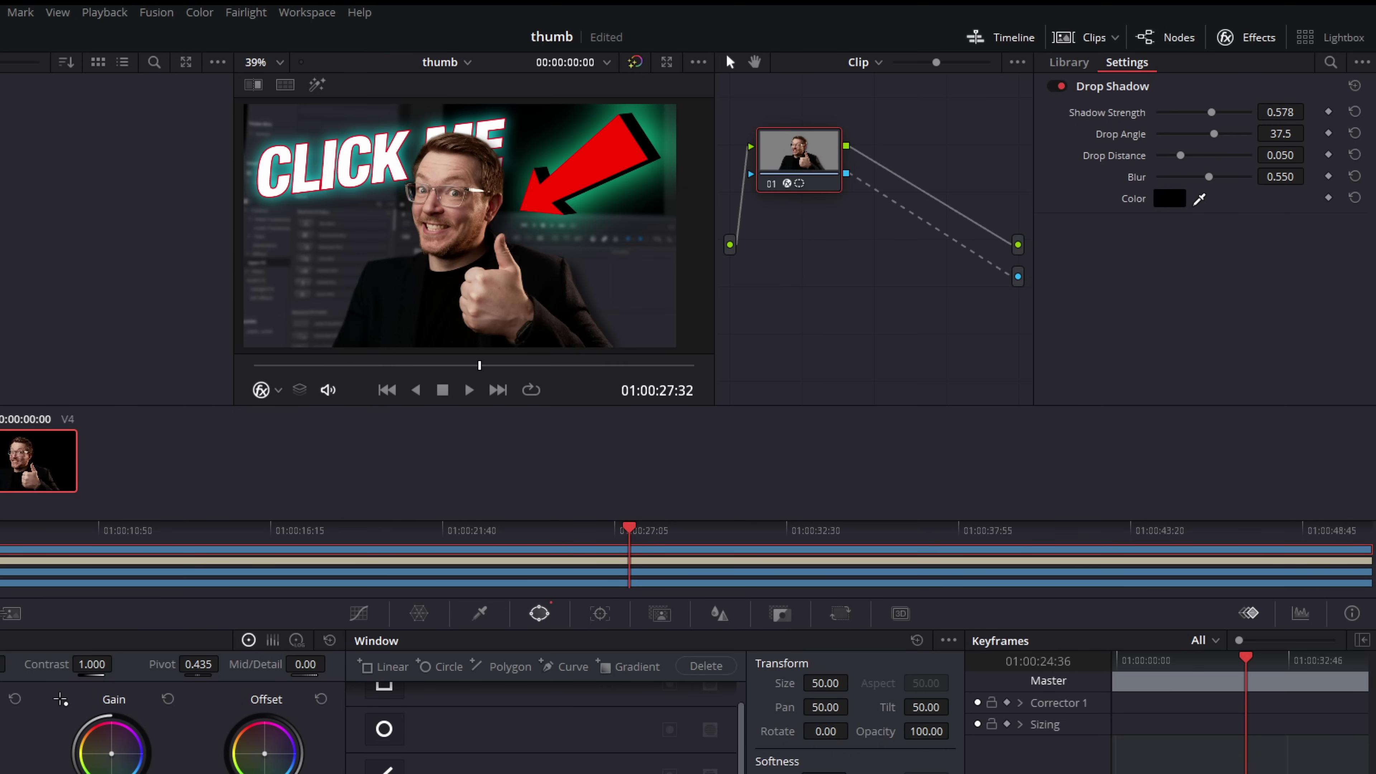
- Return to the Edit page, scale face.png to 0.600 and position it at X -329, Y -155
left_click(599, 754)
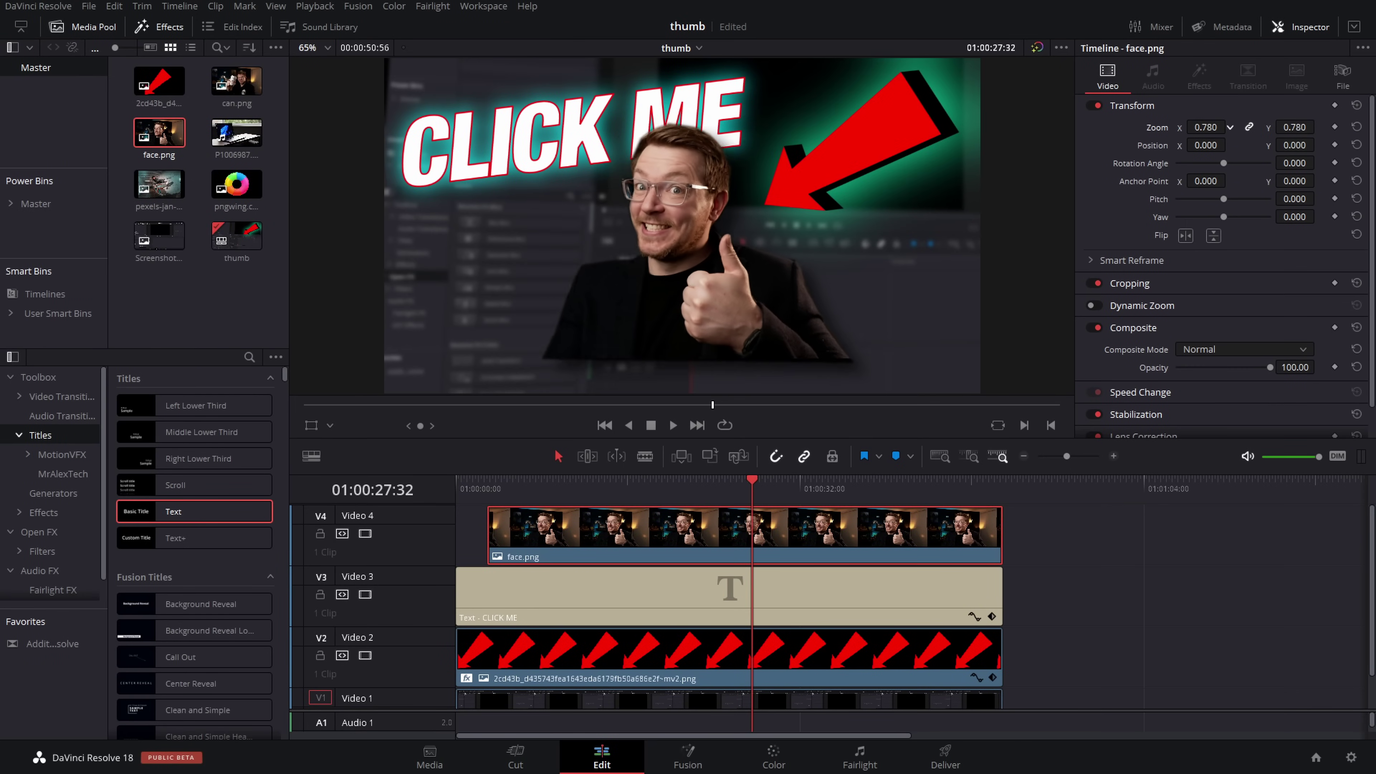
left_click_drag(1206, 127, 1285, 145)
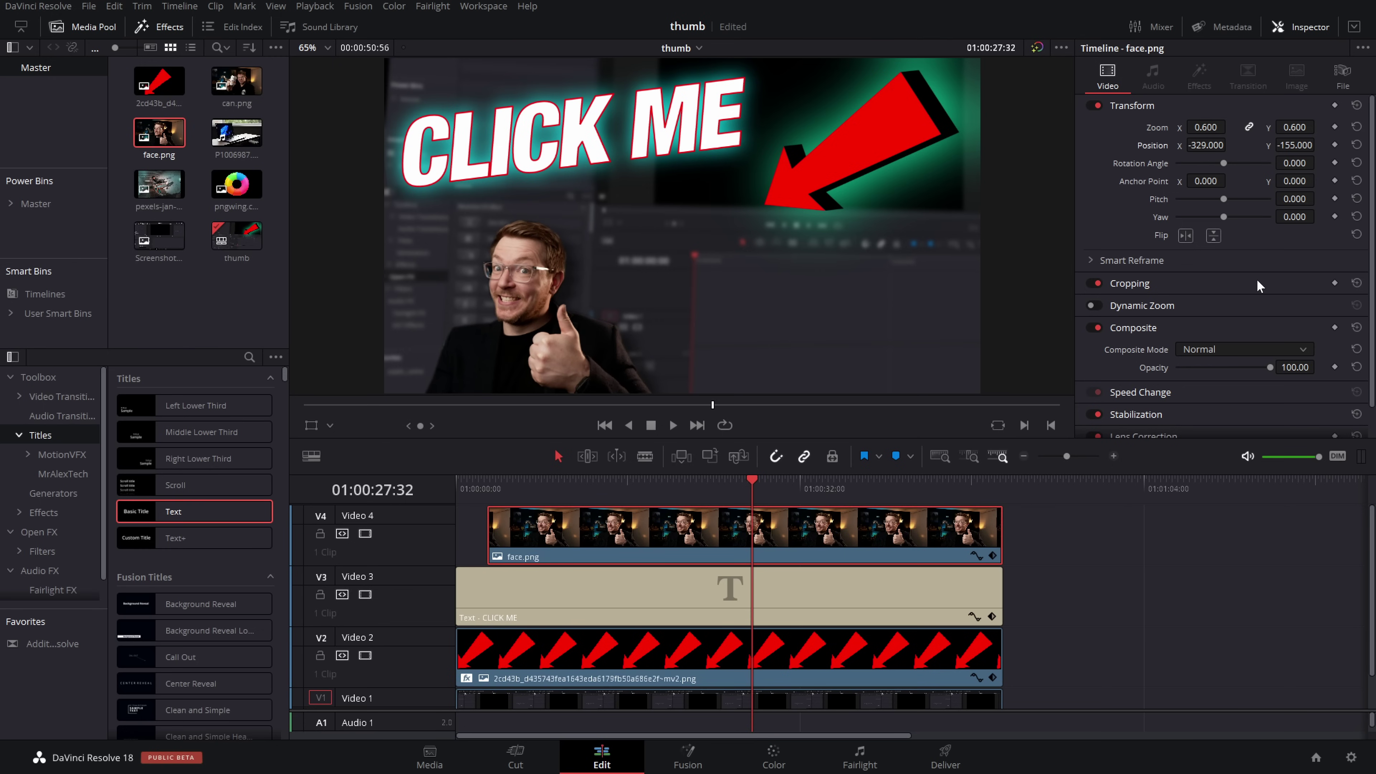
- Return to the Color page and add an outside node after the masked node 01
key("shift+6")
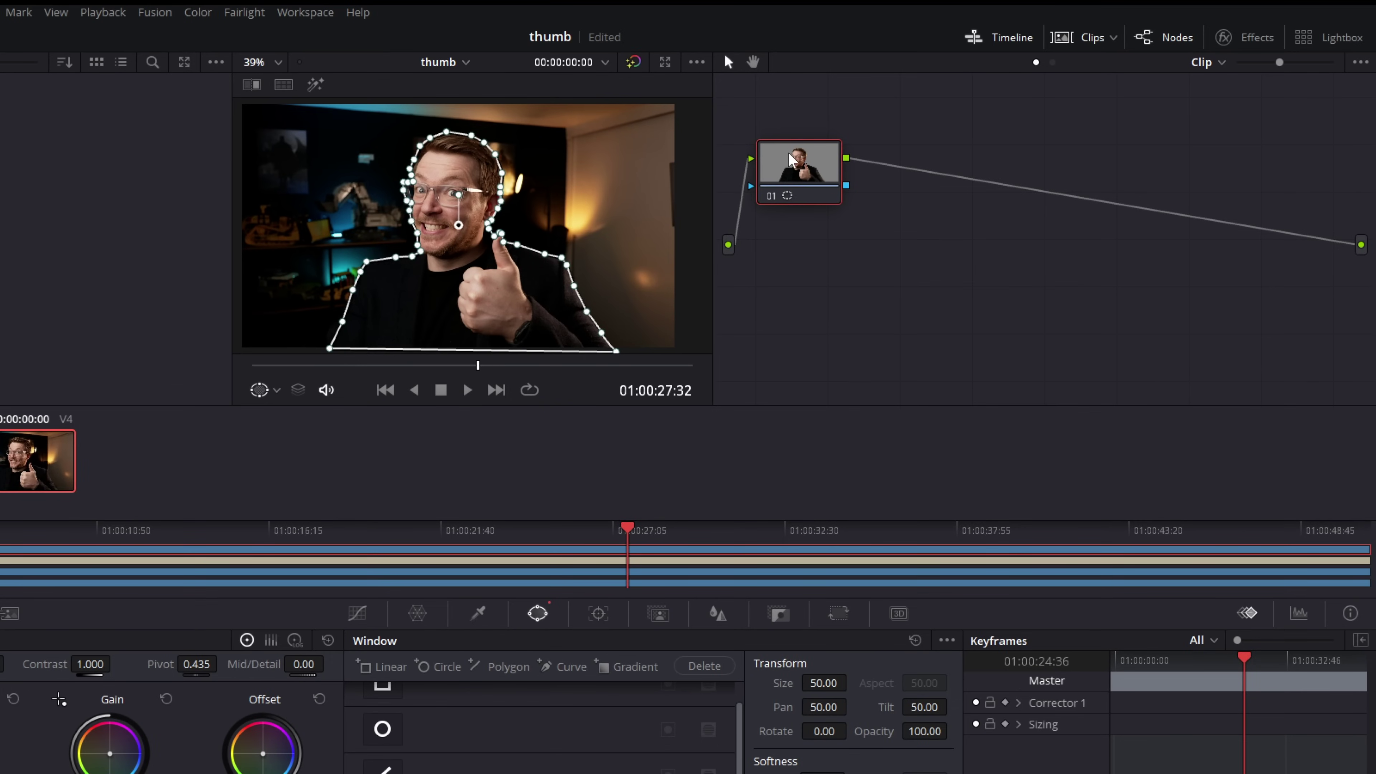
right_click(800, 169)
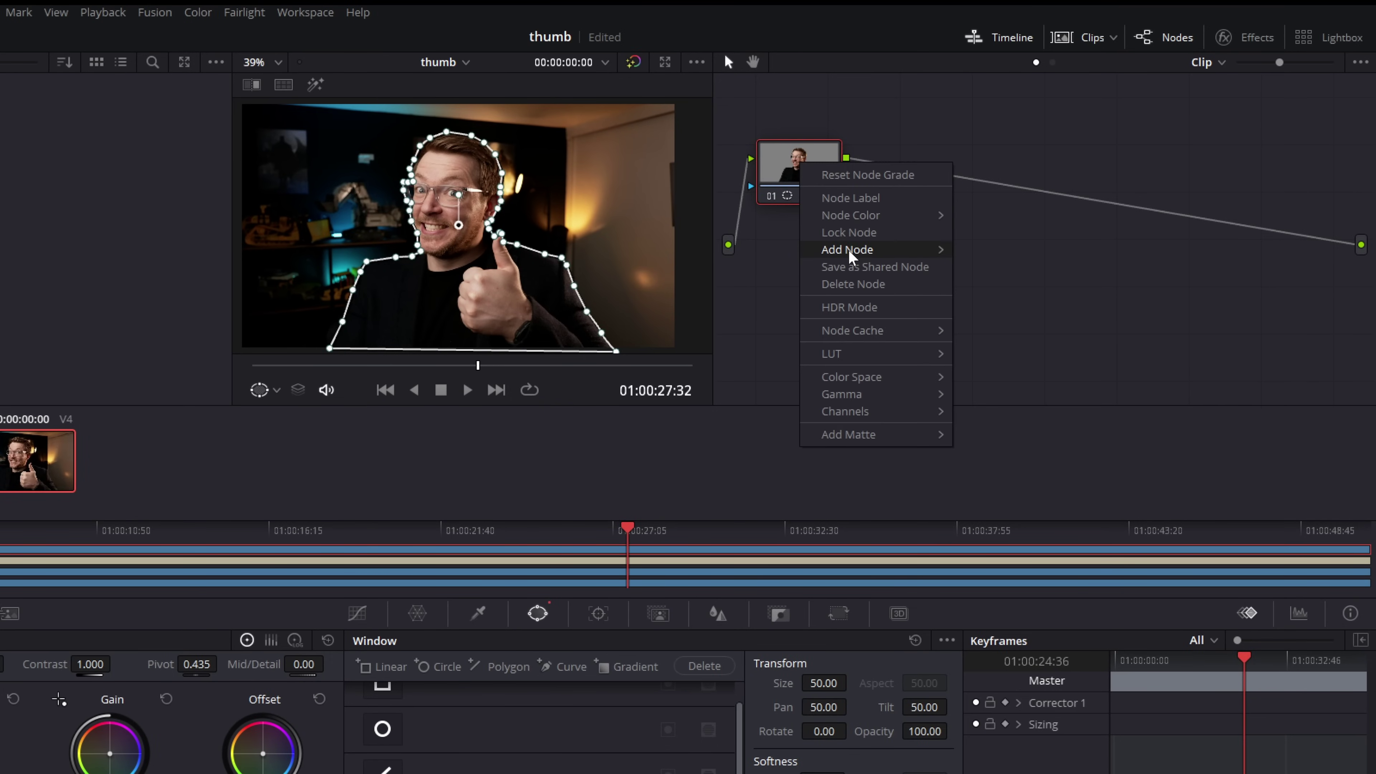
mouse_move(848, 248)
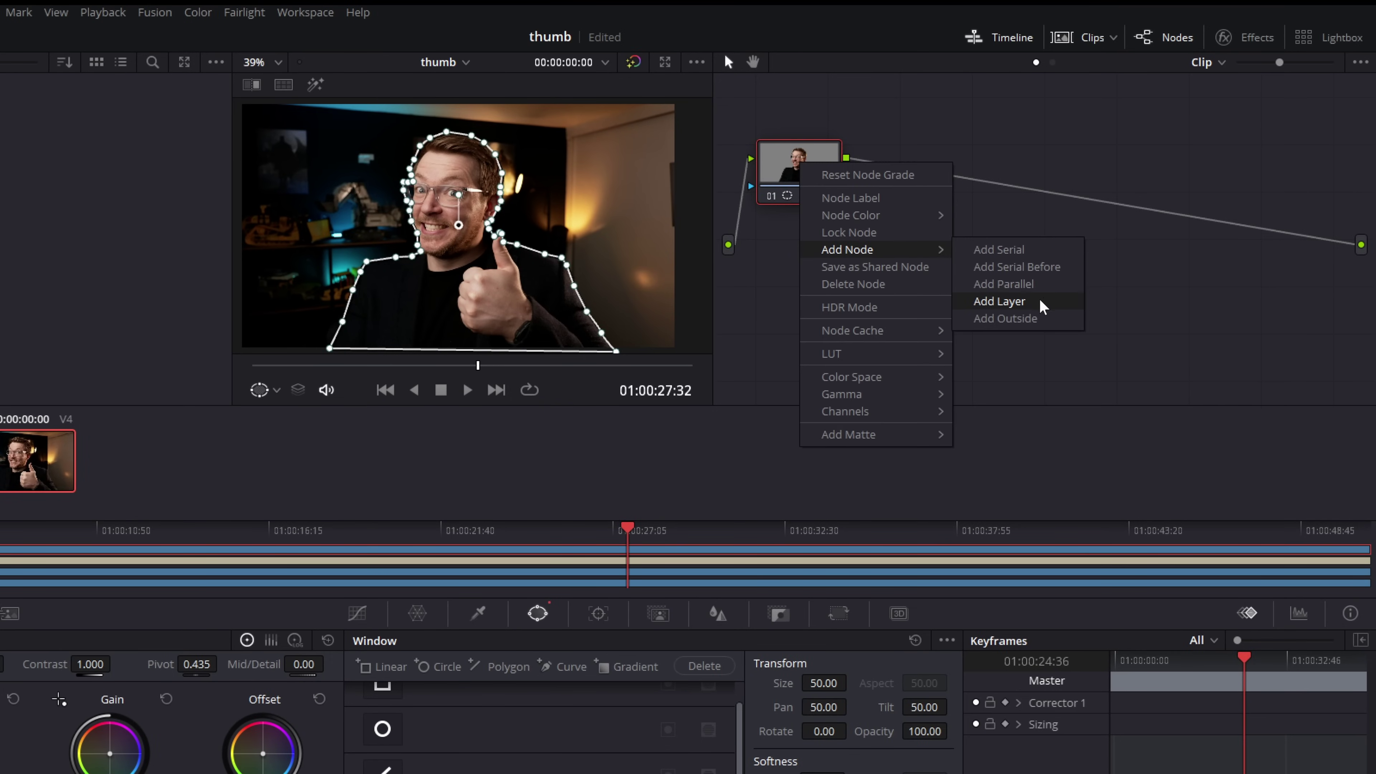
left_click(1031, 319)
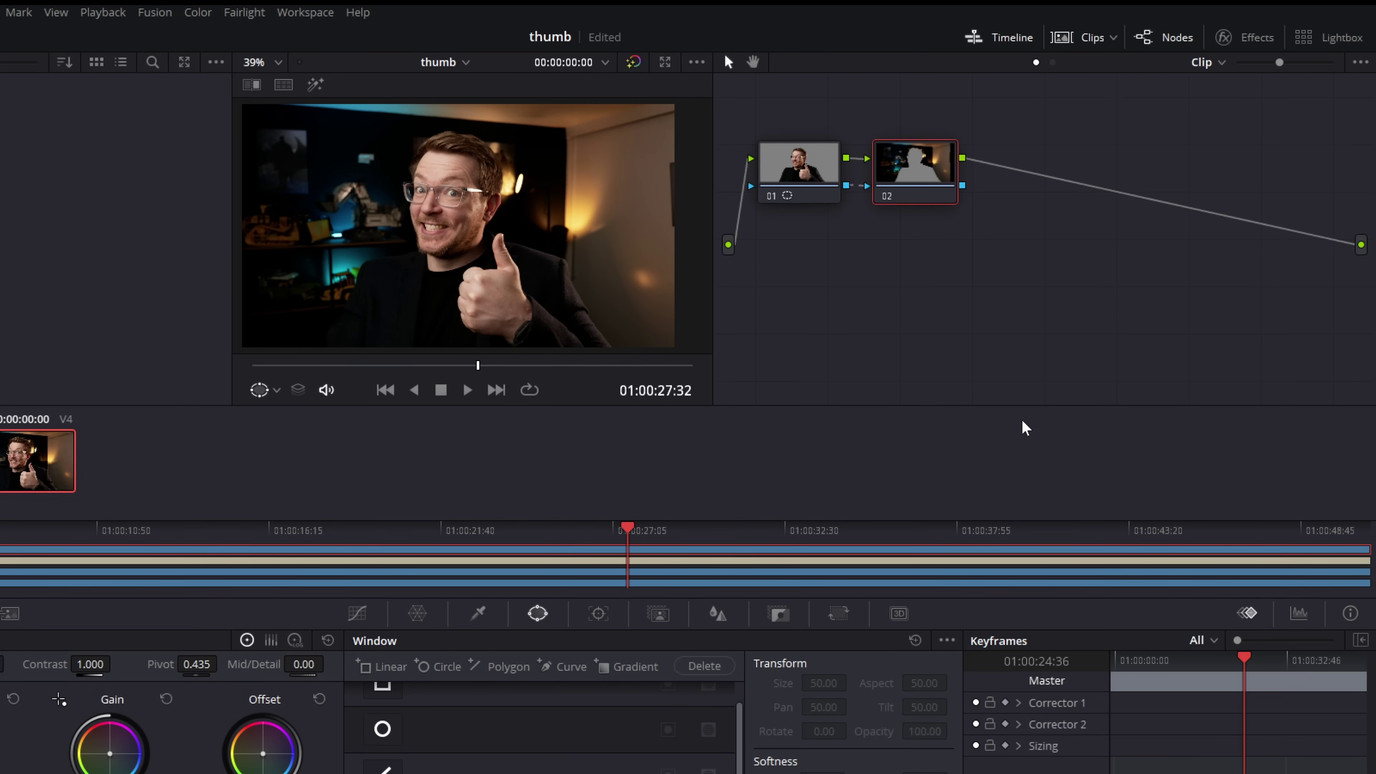
- Apply Gaussian Blur to outside node 02 and set its horizontal and vertical strength to 0.614
left_click(786, 167)
left_click(929, 176)
left_click(786, 172)
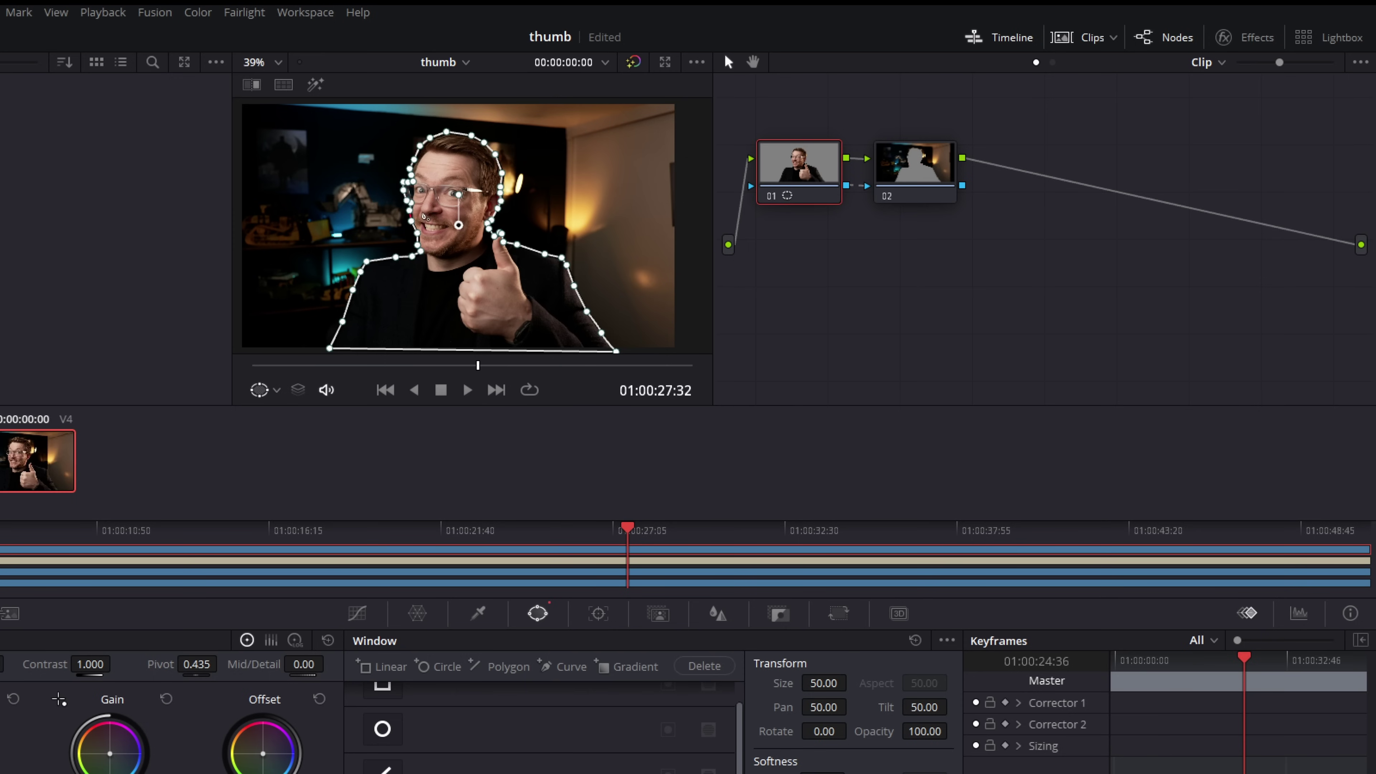
left_click(906, 176)
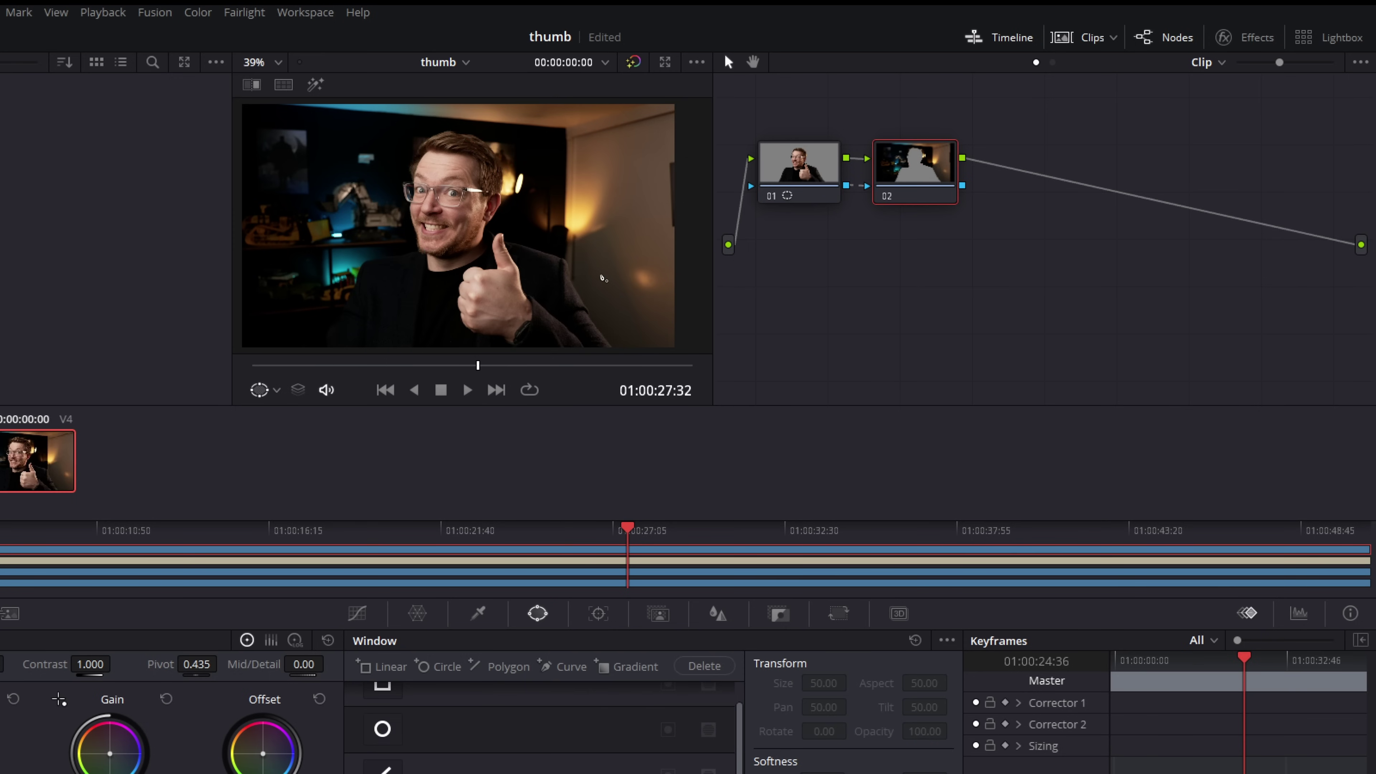
left_click(1255, 43)
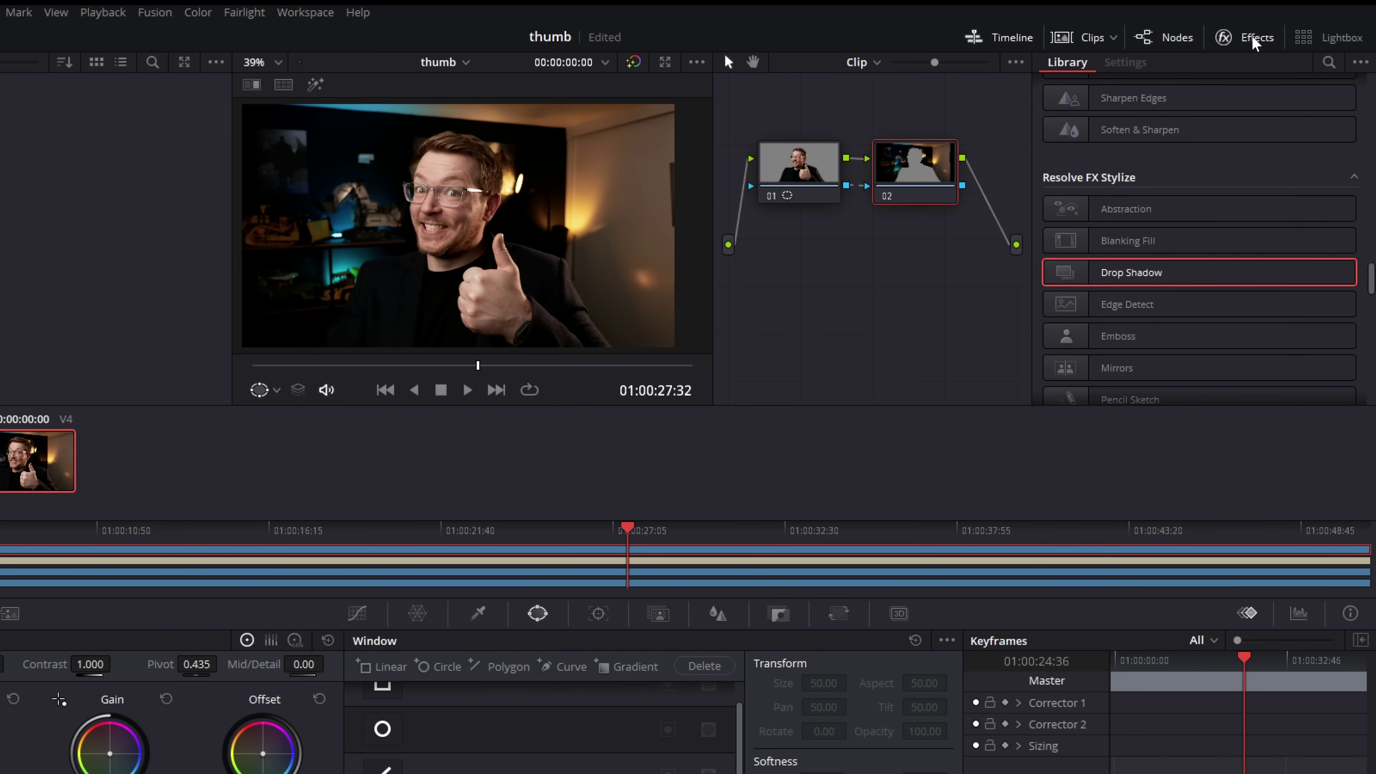
scroll(1198, 217, "up", 10)
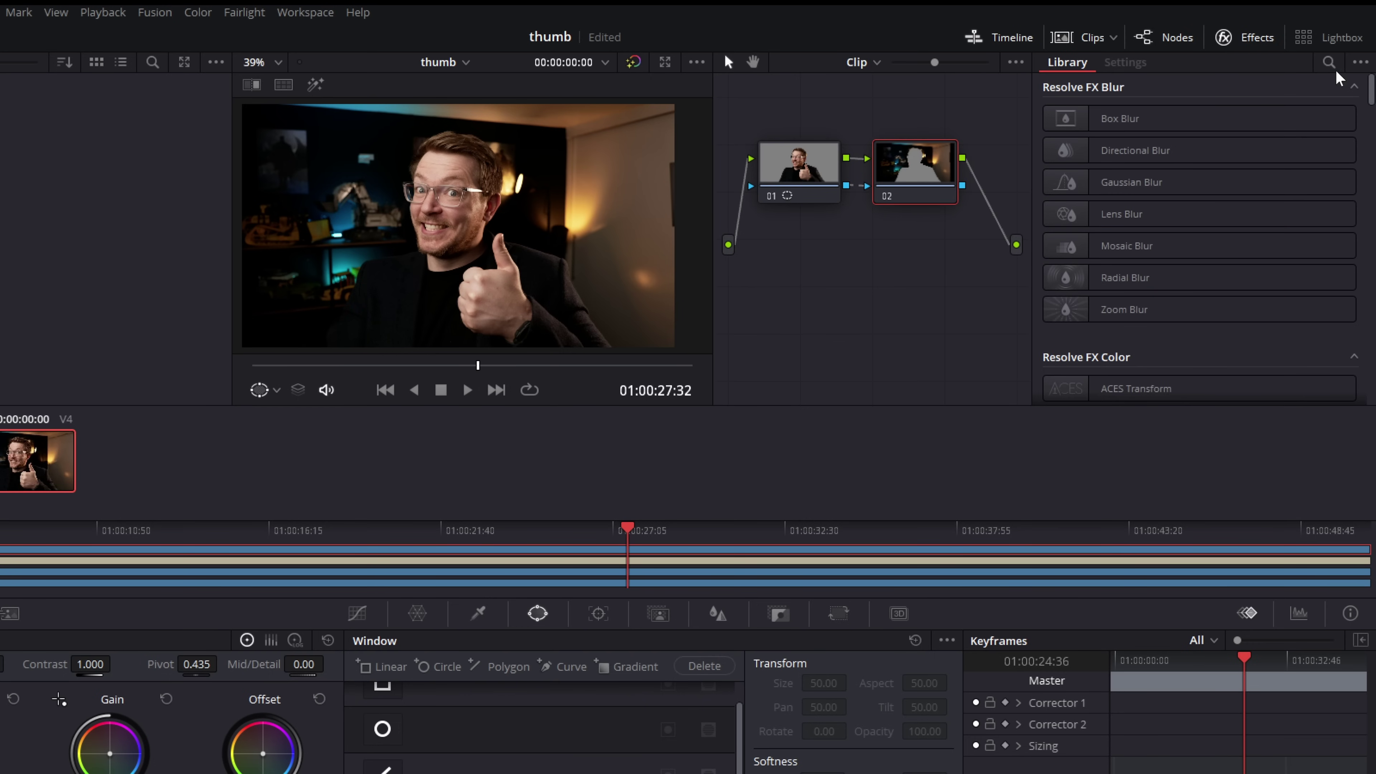
left_click_drag(1151, 183, 913, 173)
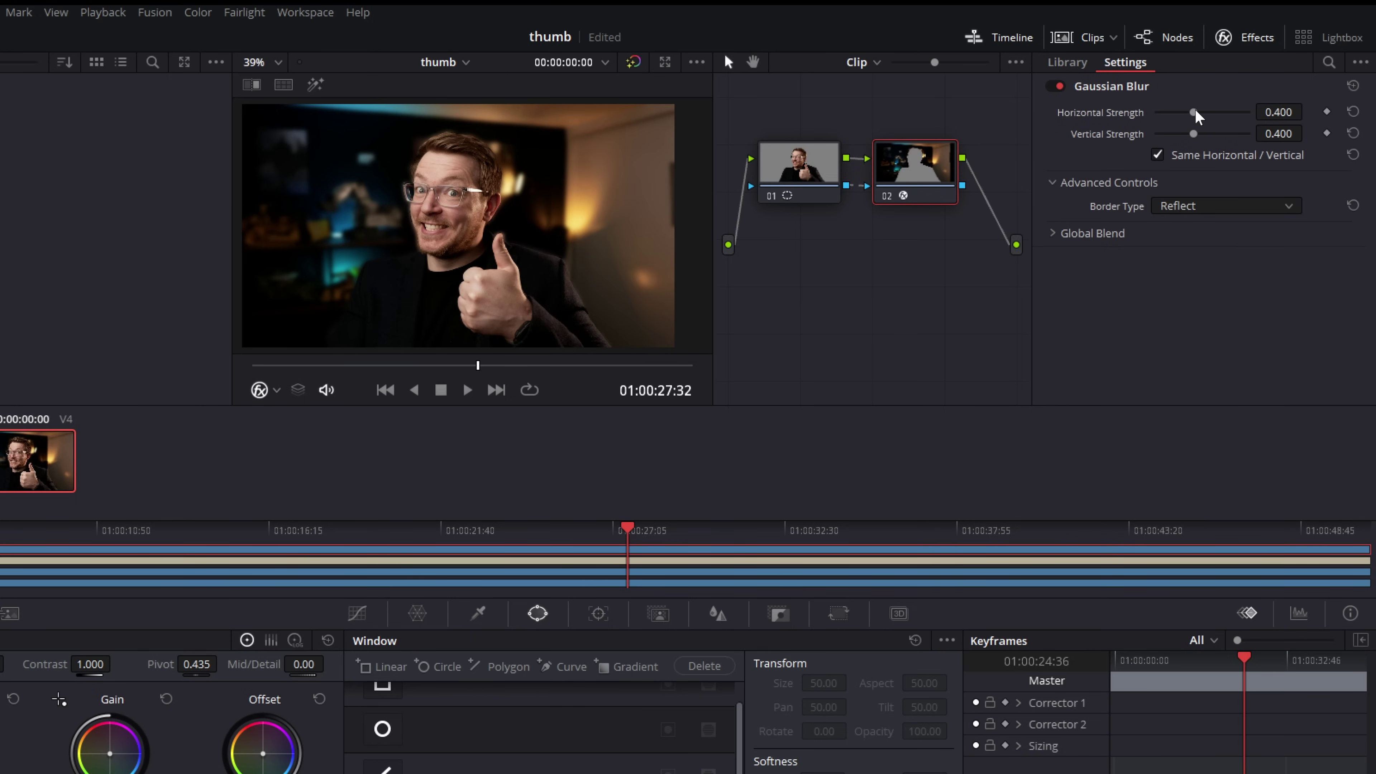
mouse_move(1195, 113)
left_mouse_down()
mouse_move(1165, 112)
mouse_move(1258, 111)
mouse_move(1185, 102)
mouse_move(1213, 104)
left_mouse_up()
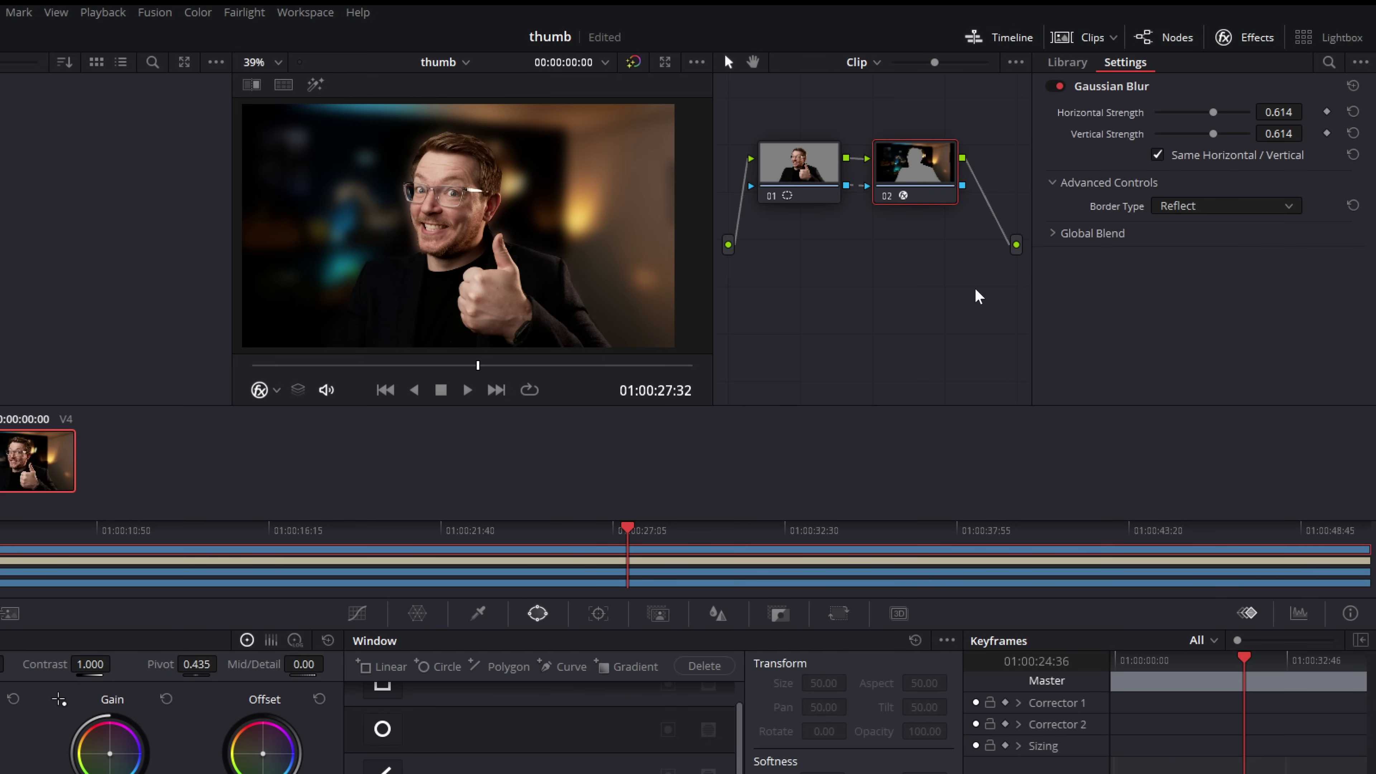
- Select node 01, hide its mask overlay and zoom in on the edge around the hair
left_click(795, 165)
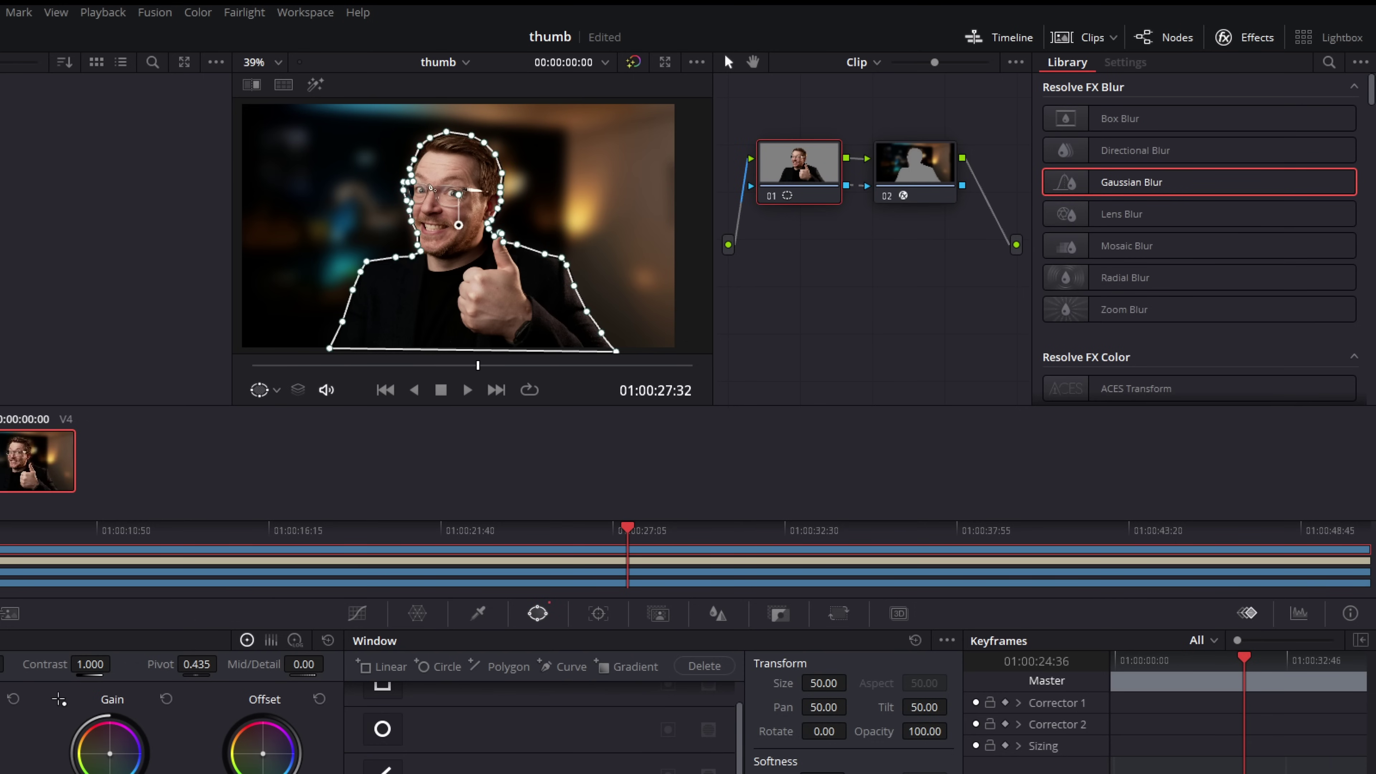
left_click(276, 389)
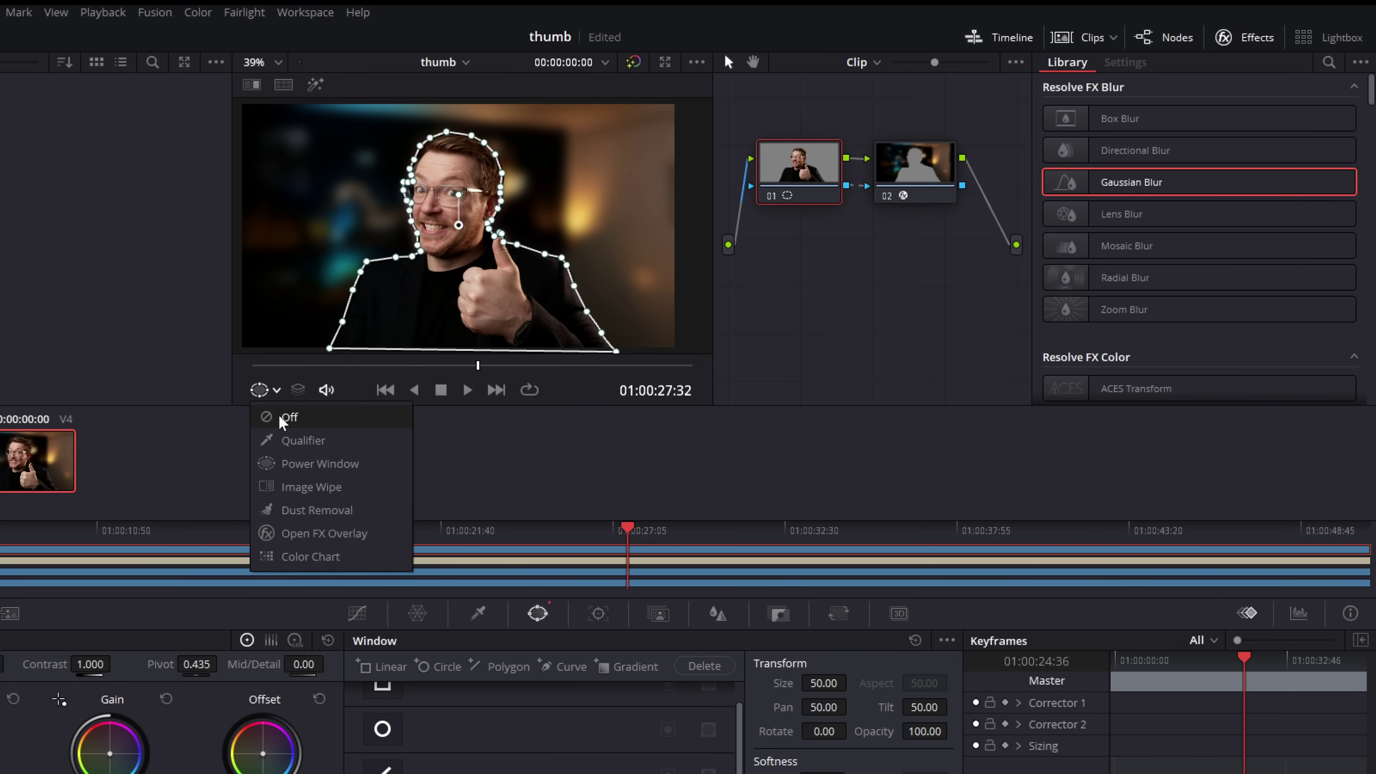
left_click(289, 416)
scroll(403, 160, "up", 3)
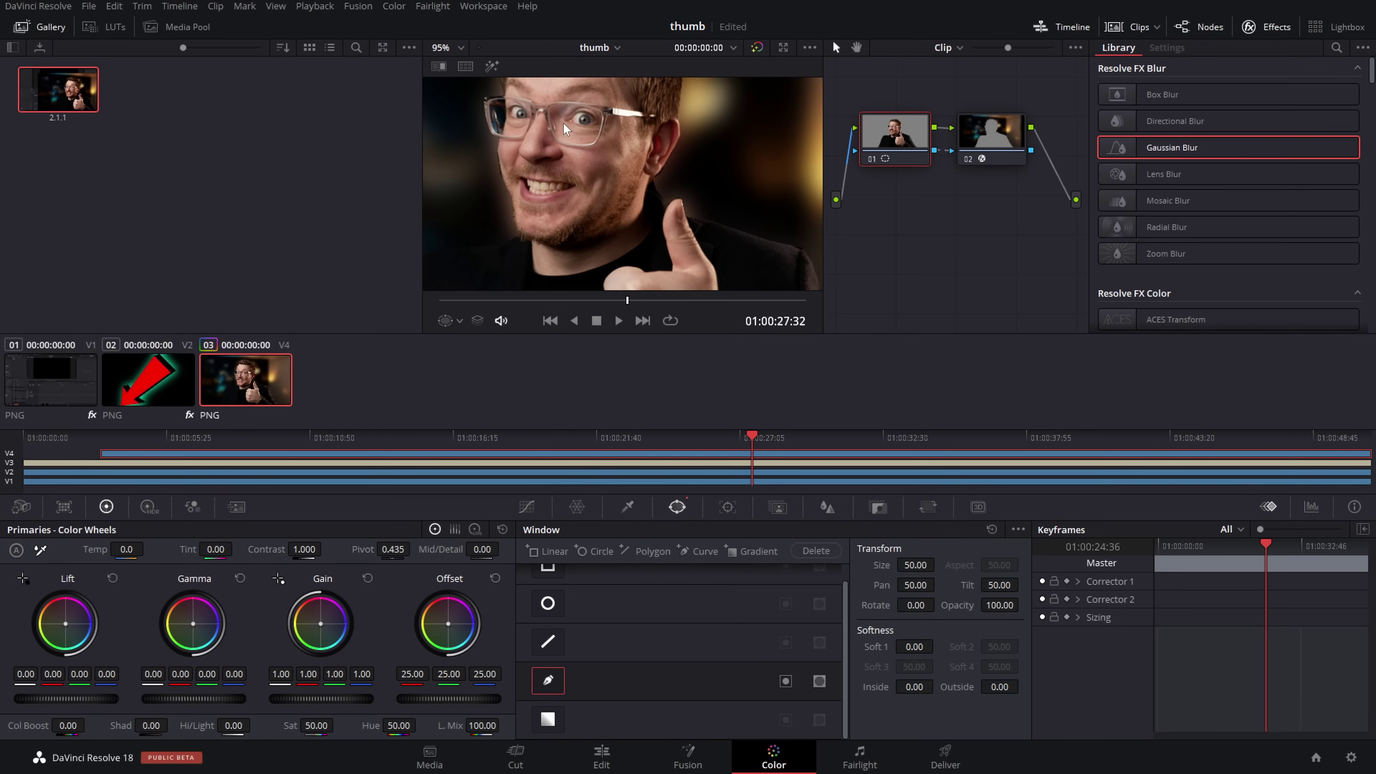
left_click_drag(563, 128, 629, 153)
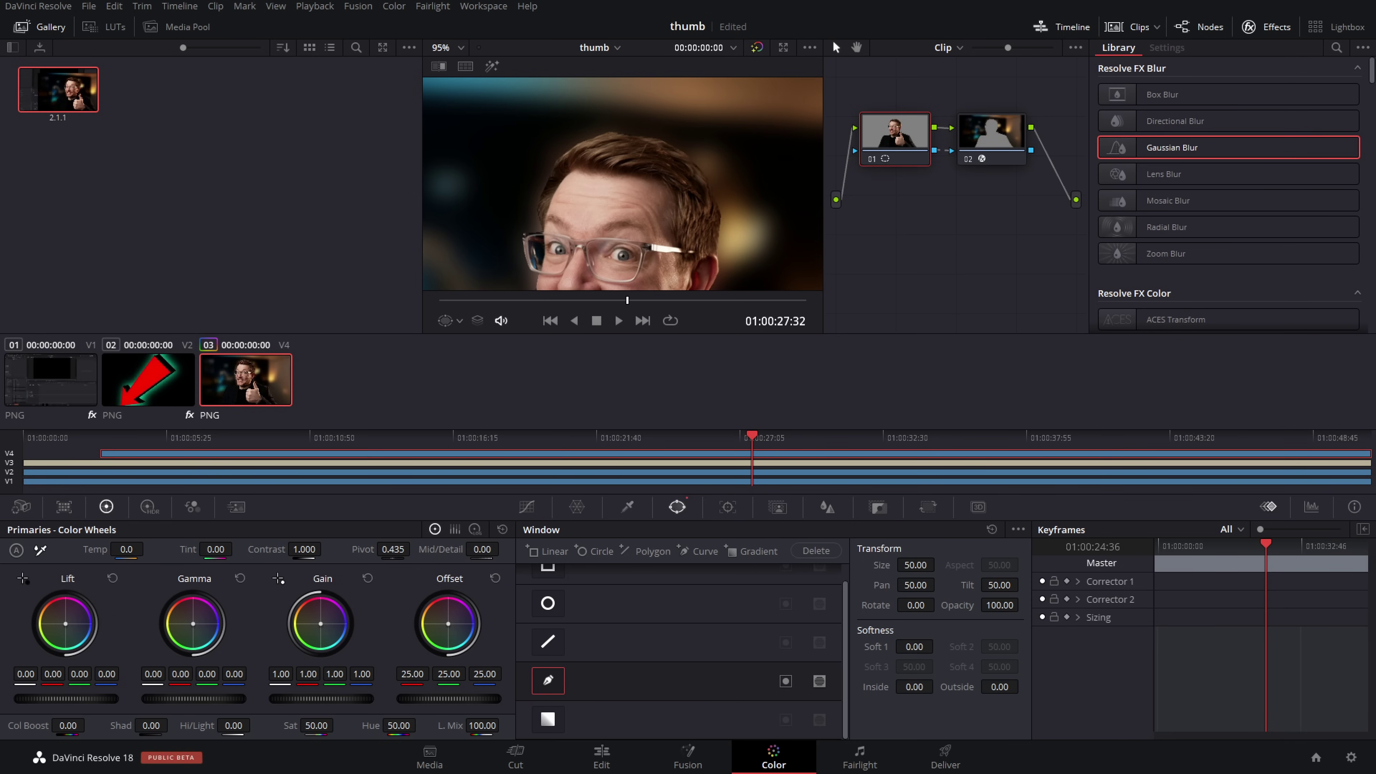
- Set the mask's Soft 1 to 3.54 and raise node 01's contrast to 1.104
left_click_drag(913, 646, 945, 646)
scroll(647, 209, "down", 5)
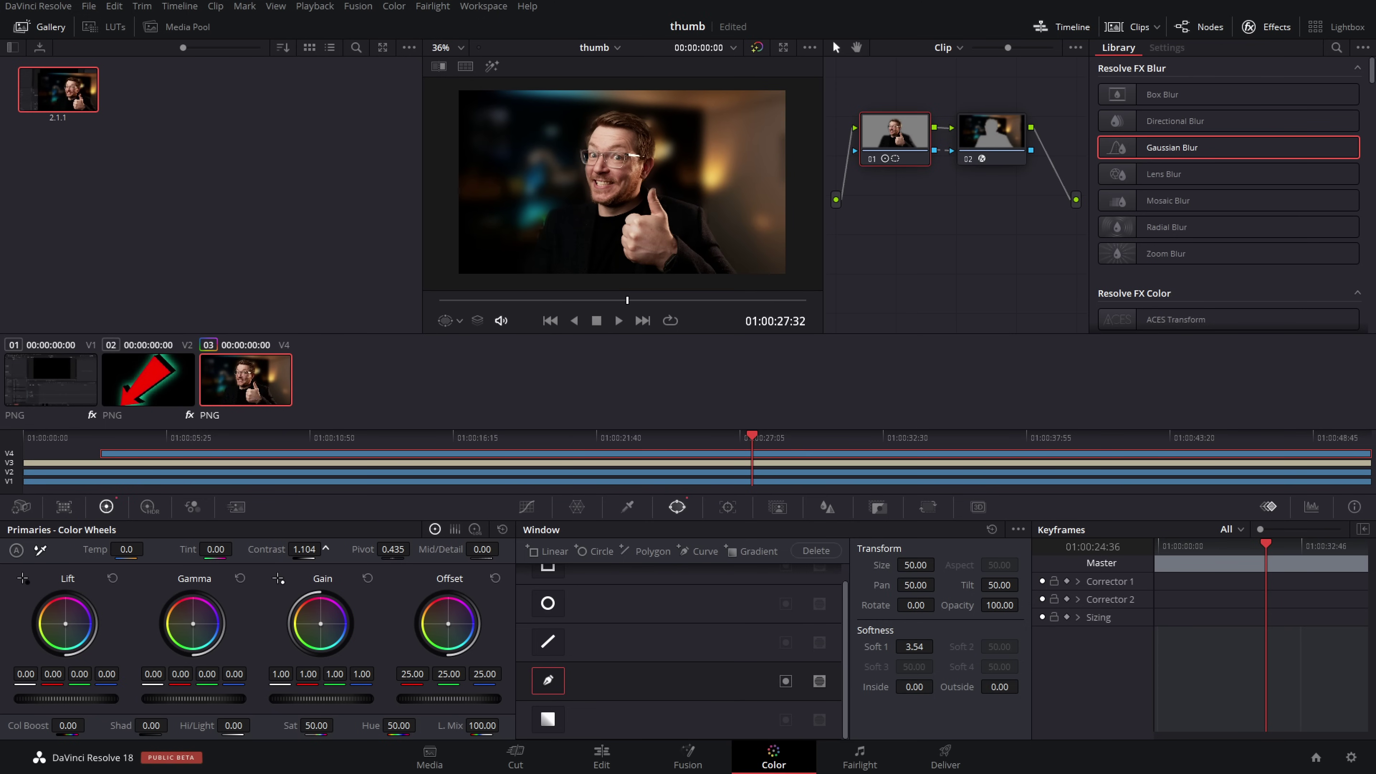
left_click_drag(304, 549, 324, 549)
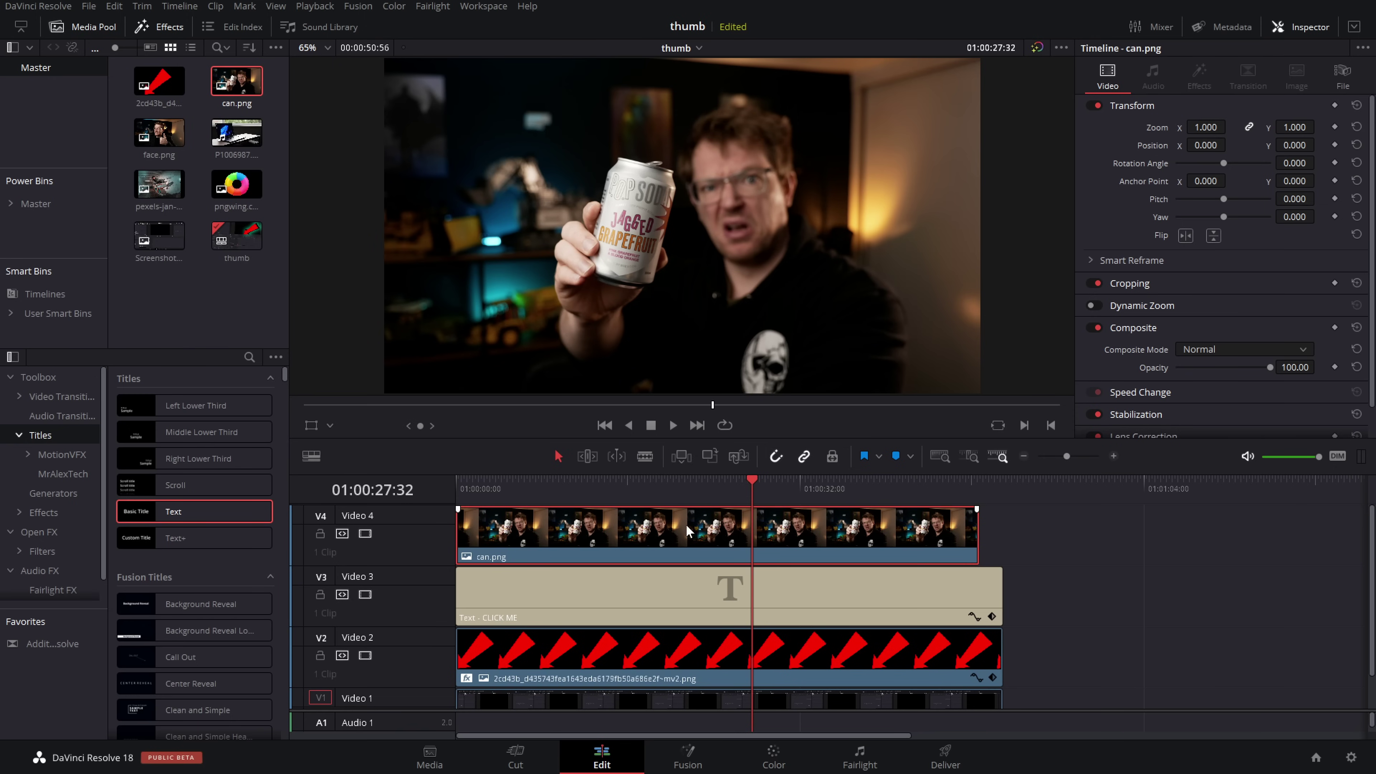
- On the Color page, draw a closed curve mask around the can on node 01
left_click(780, 755)
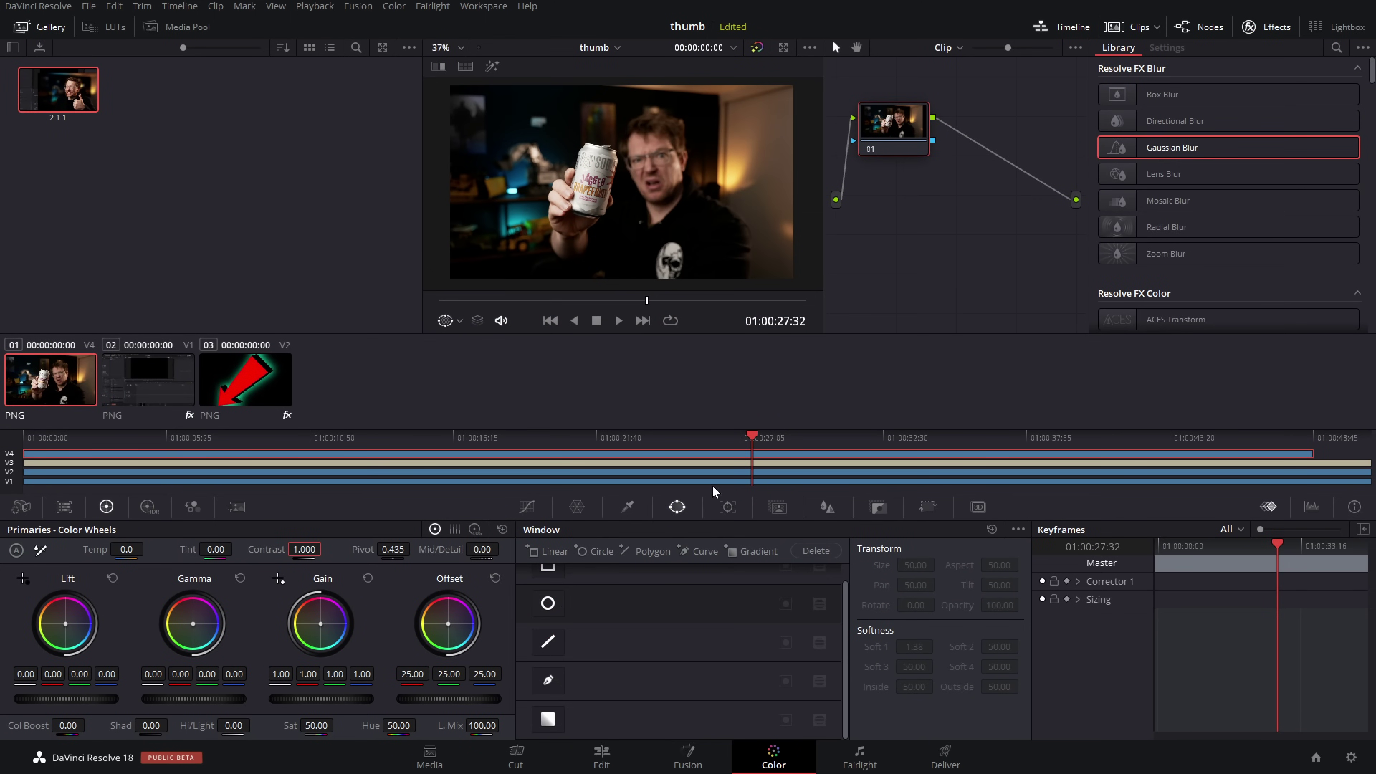
left_click(548, 681)
left_click(572, 181)
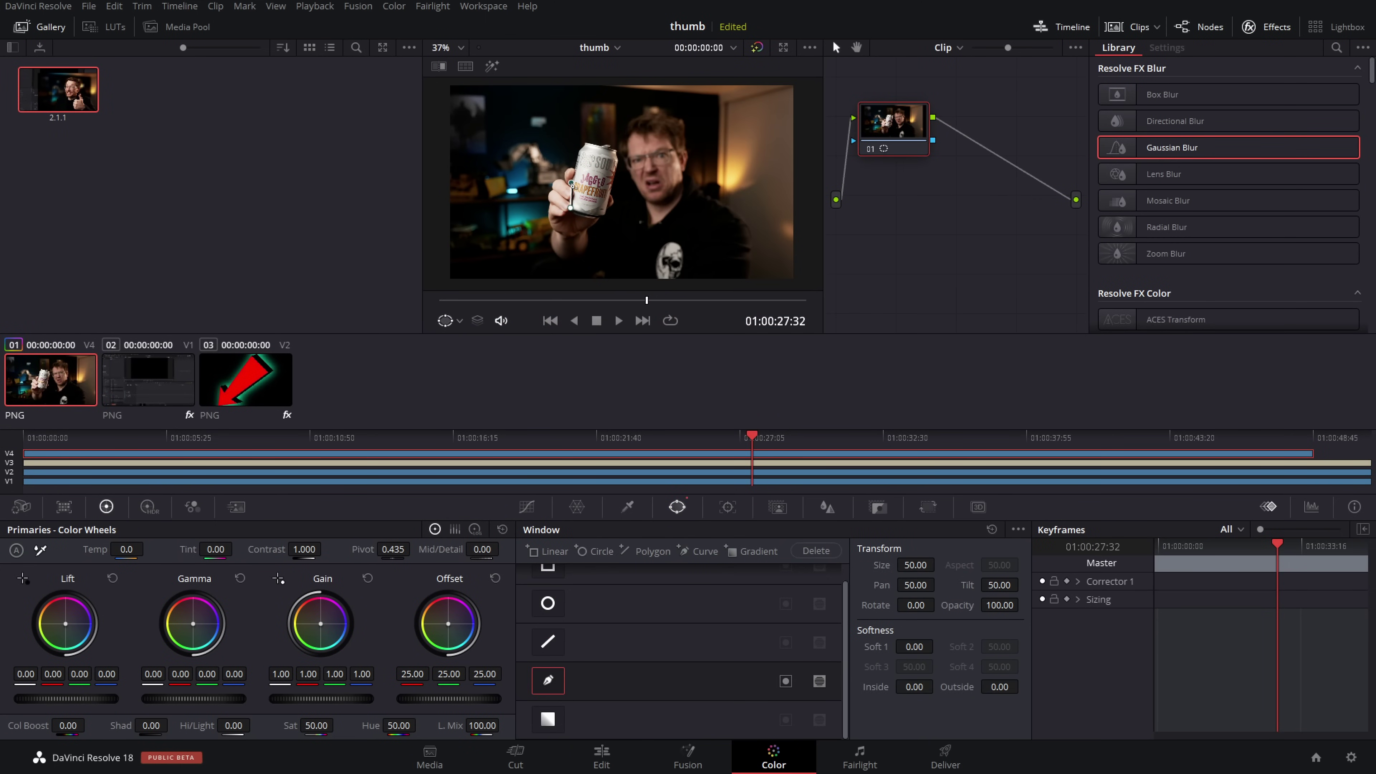
left_click(579, 156)
left_click(584, 142)
left_click(599, 147)
left_click(617, 146)
left_click(618, 182)
left_click(608, 213)
left_click(595, 221)
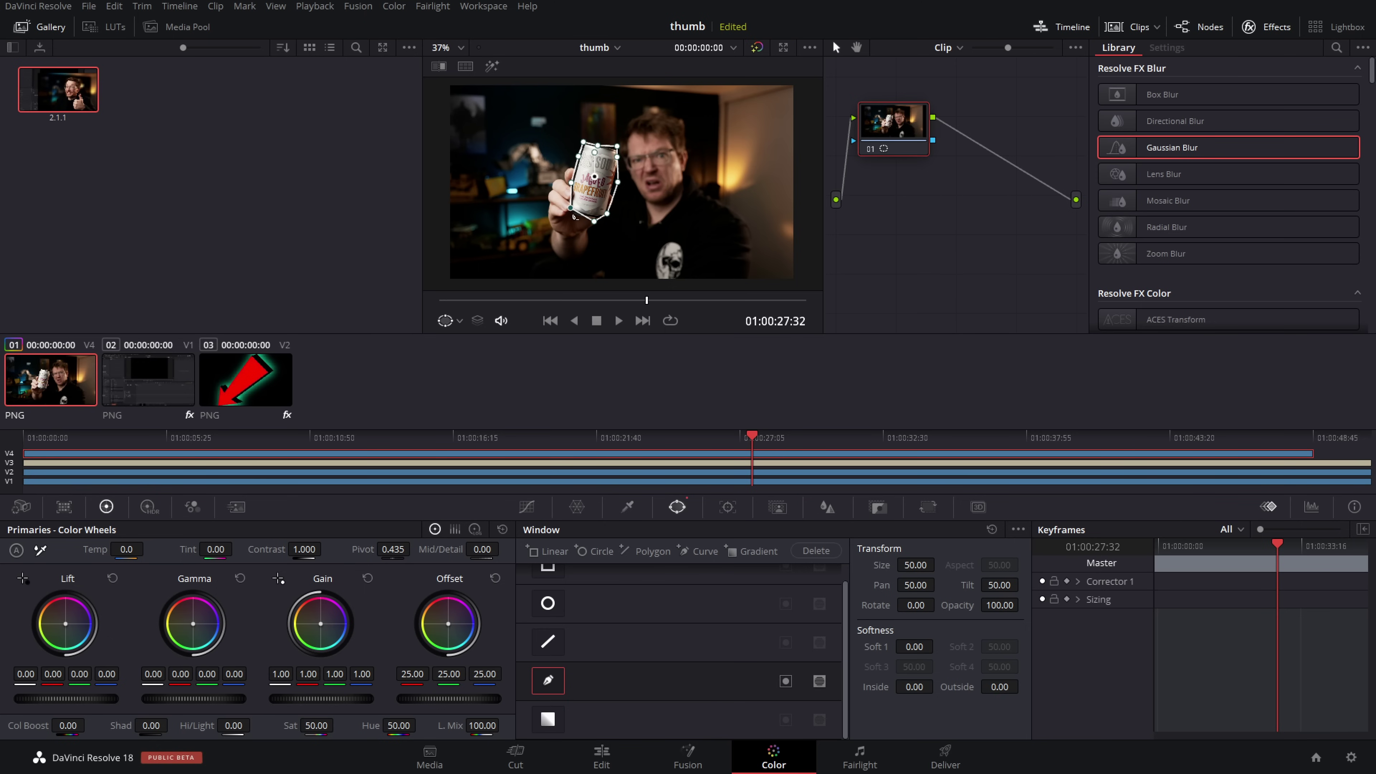
left_click(570, 213)
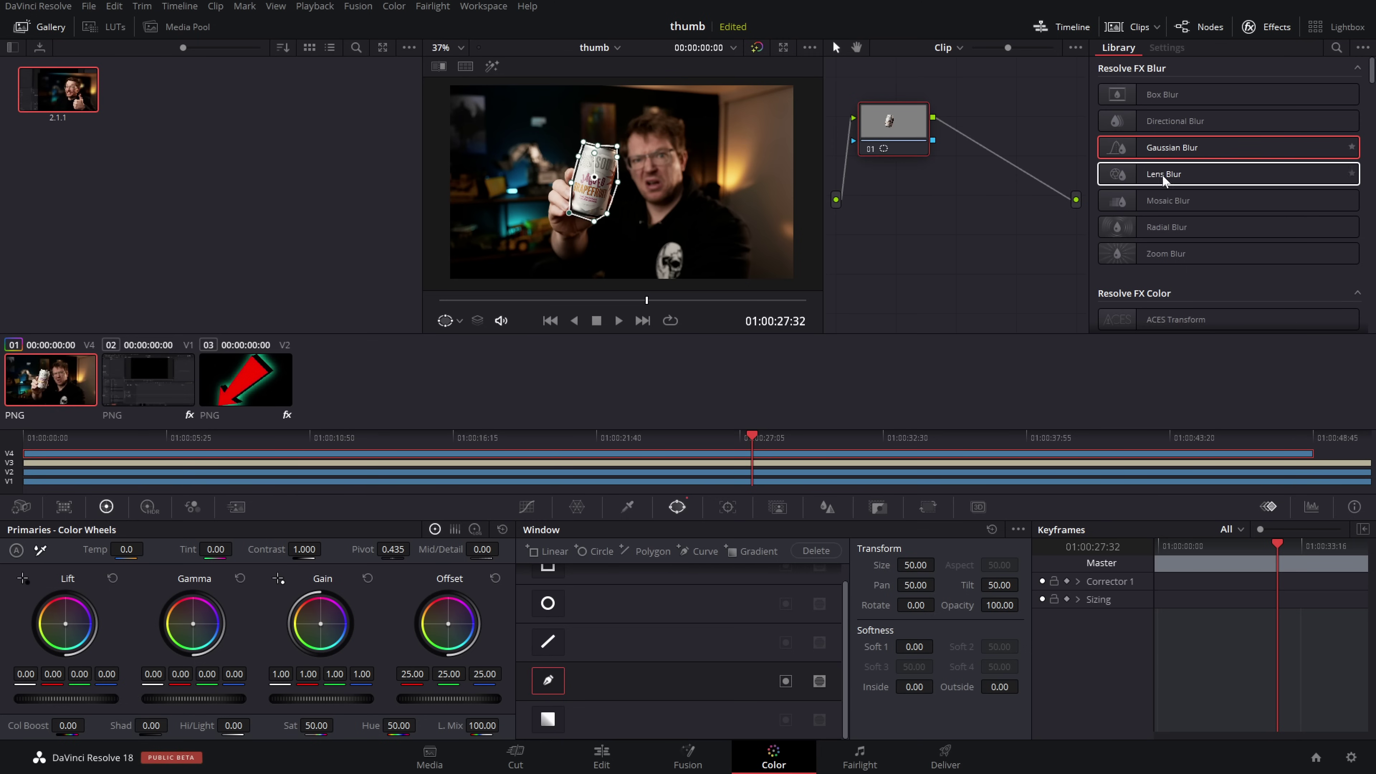
- Apply Mosaic Blur to the masked can, setting its pixel frequency to 179.8 and the mask's Soft 1 to 4.54
left_click_drag(1204, 209, 899, 127)
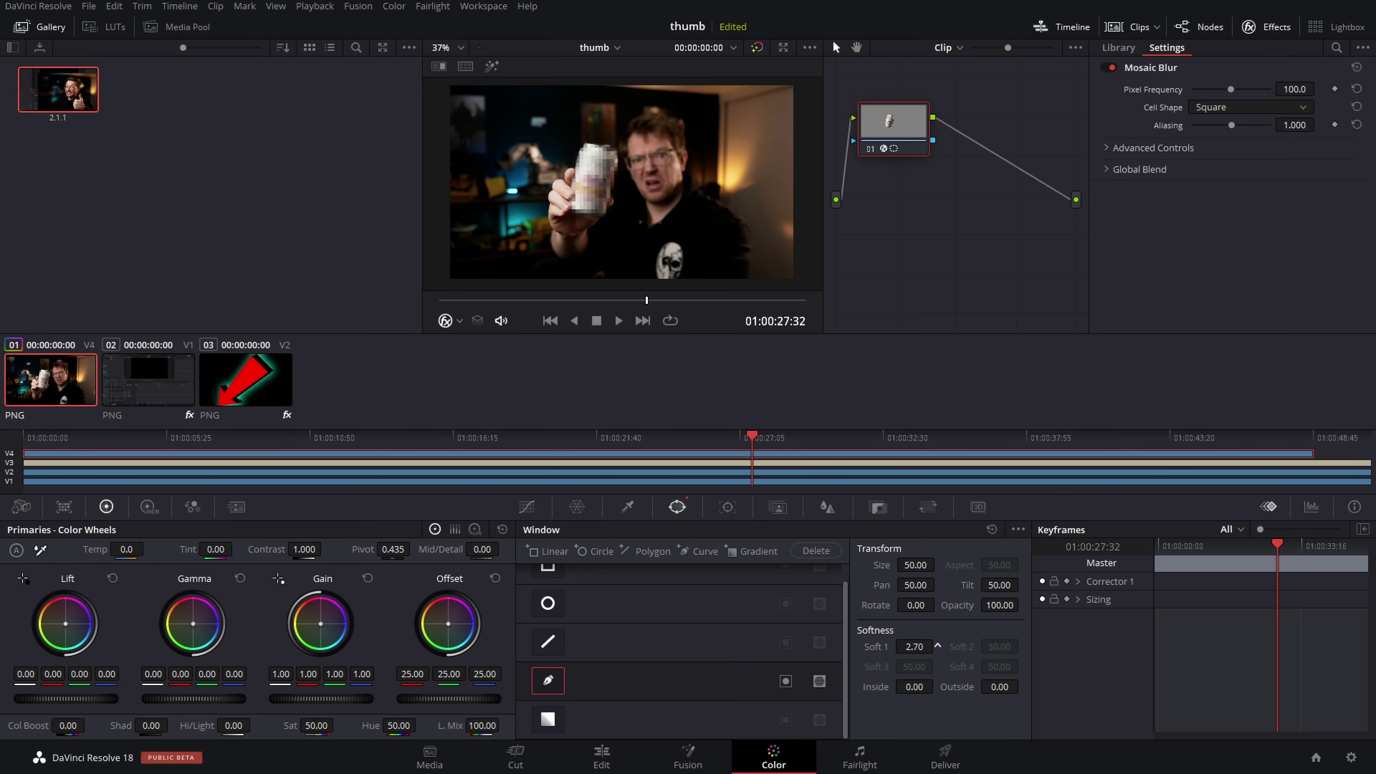
mouse_move(1231, 90)
left_mouse_down()
mouse_move(1197, 85)
mouse_move(1256, 88)
left_mouse_up()
- On the Edit page, stack the arrow and CLICK ME title above can.png on Video 5 and 6, repositioning them beside and below the can
left_click(602, 756)
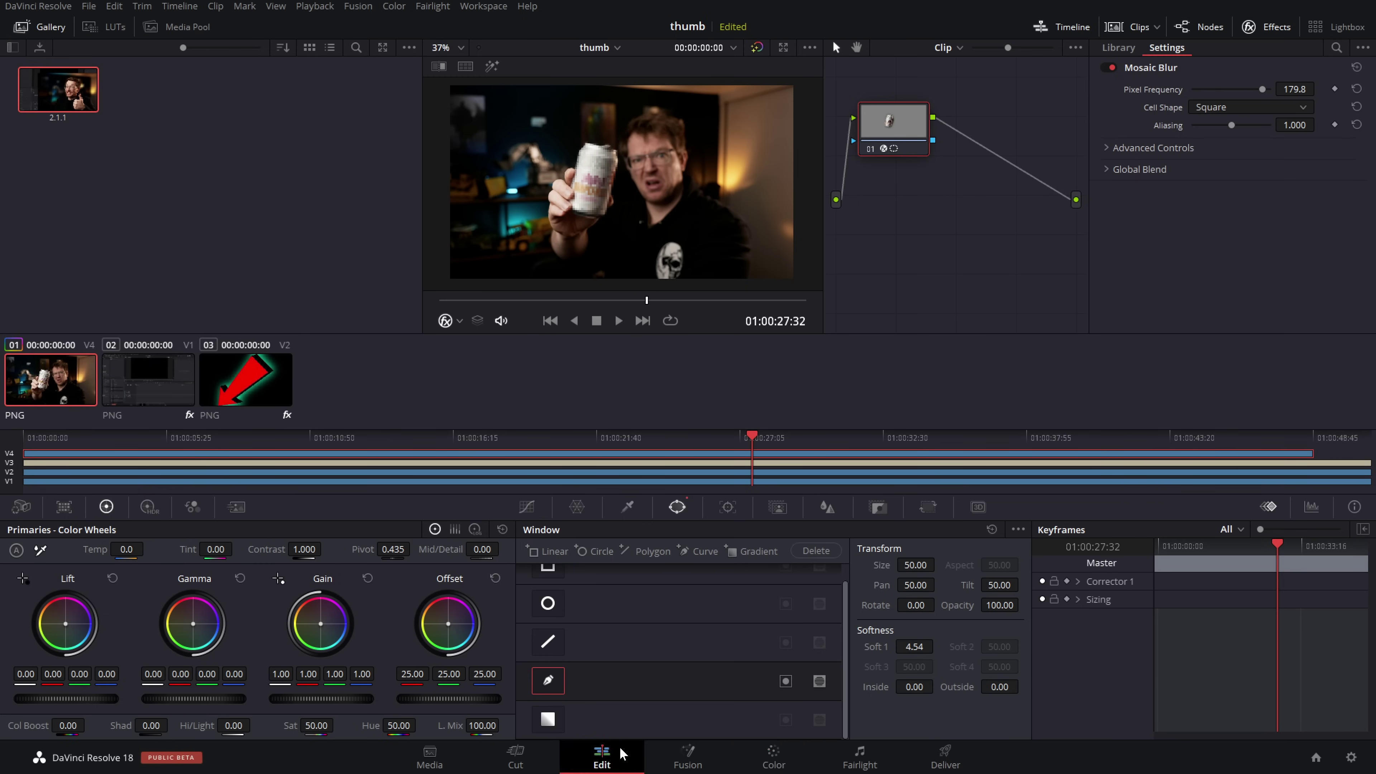
left_click_drag(708, 649, 703, 504)
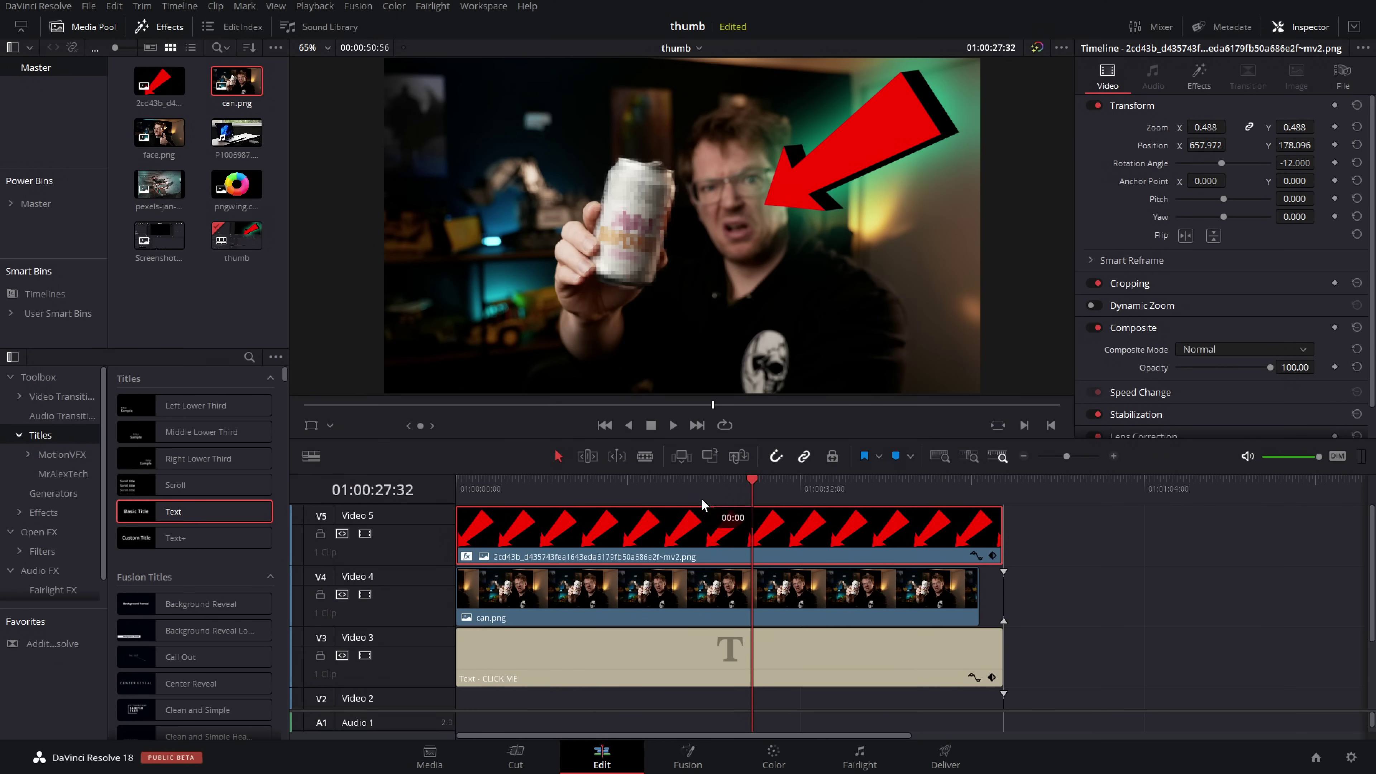
left_click_drag(674, 645, 665, 514)
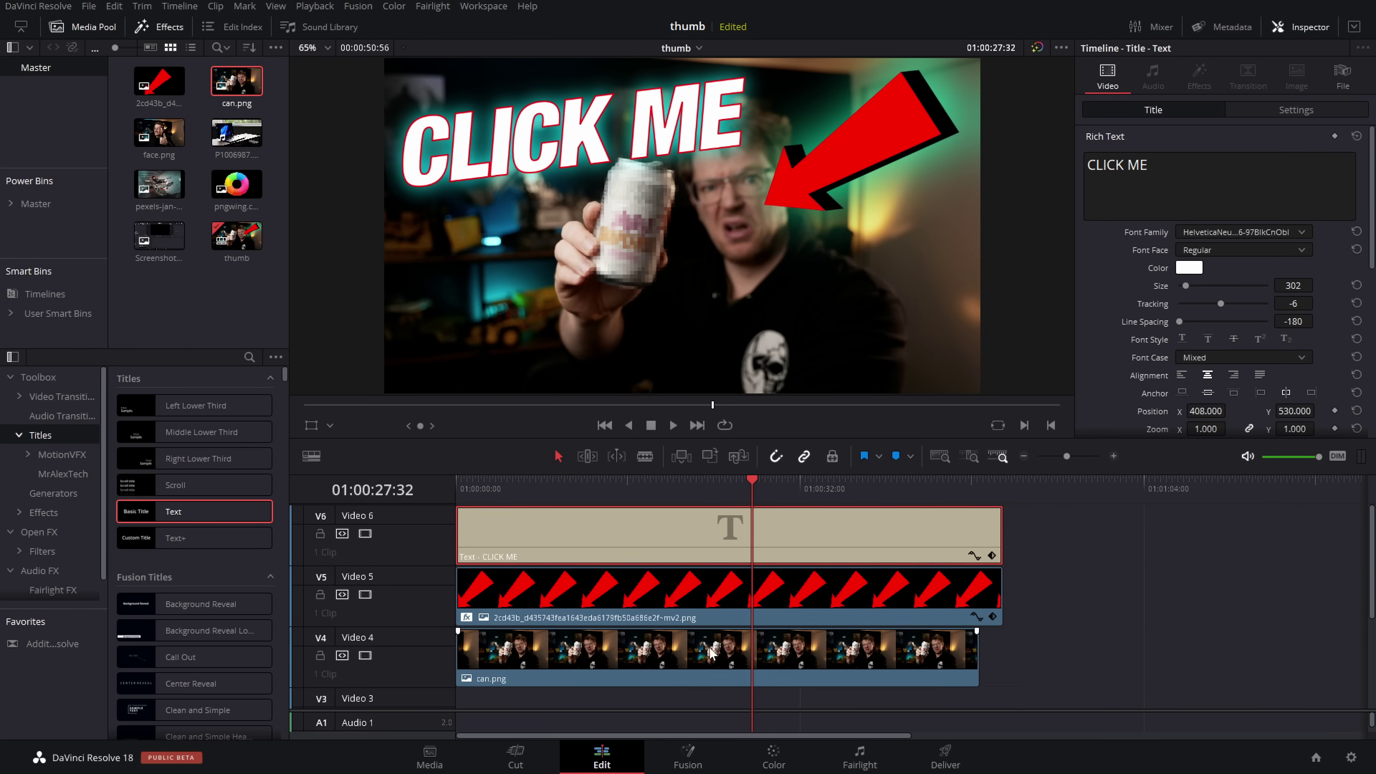
left_click(729, 603)
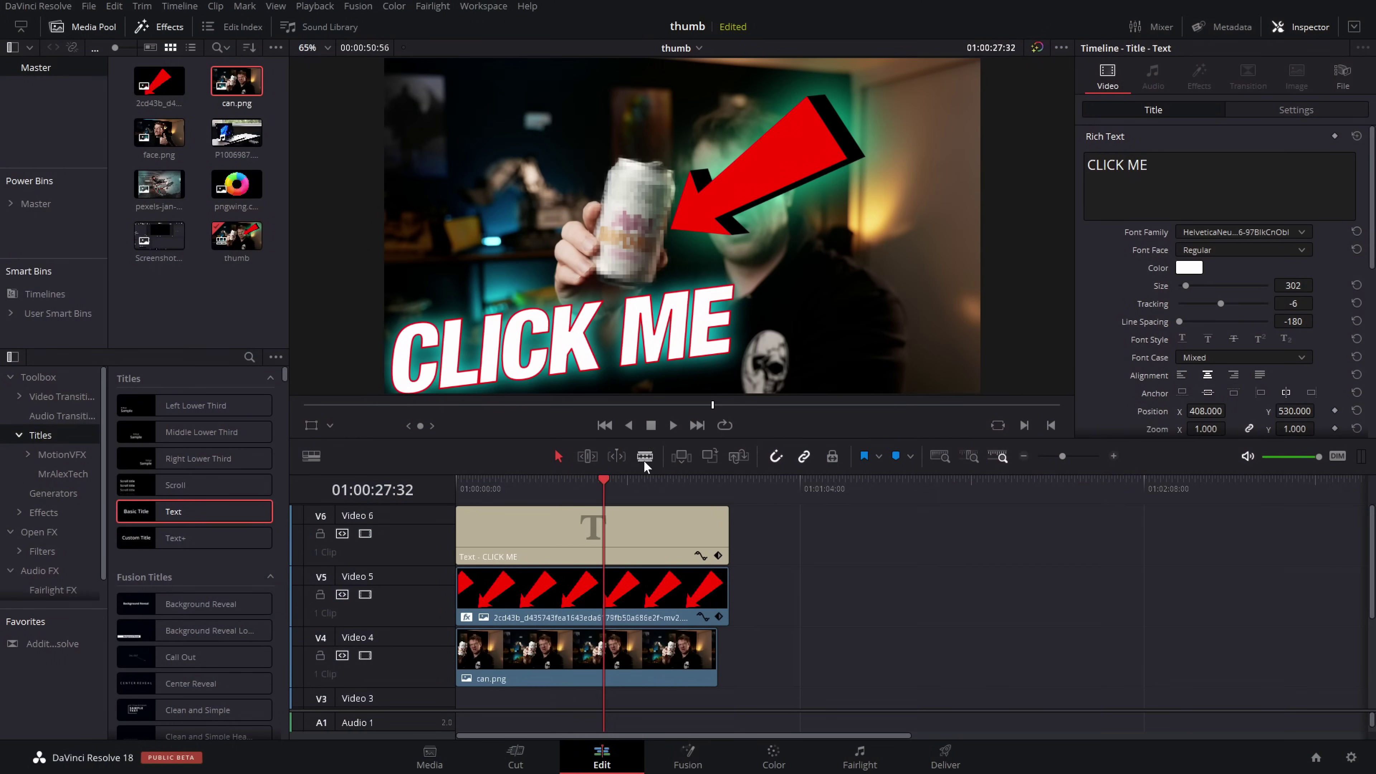
- Move the playhead to 01:00:23:28 and grab a still of the finished thumbnail frame on the Color page
mouse_move(603, 490)
left_mouse_down()
mouse_move(497, 491)
mouse_move(814, 491)
mouse_move(1011, 508)
mouse_move(1143, 541)
mouse_move(563, 515)
mouse_move(584, 509)
left_mouse_up()
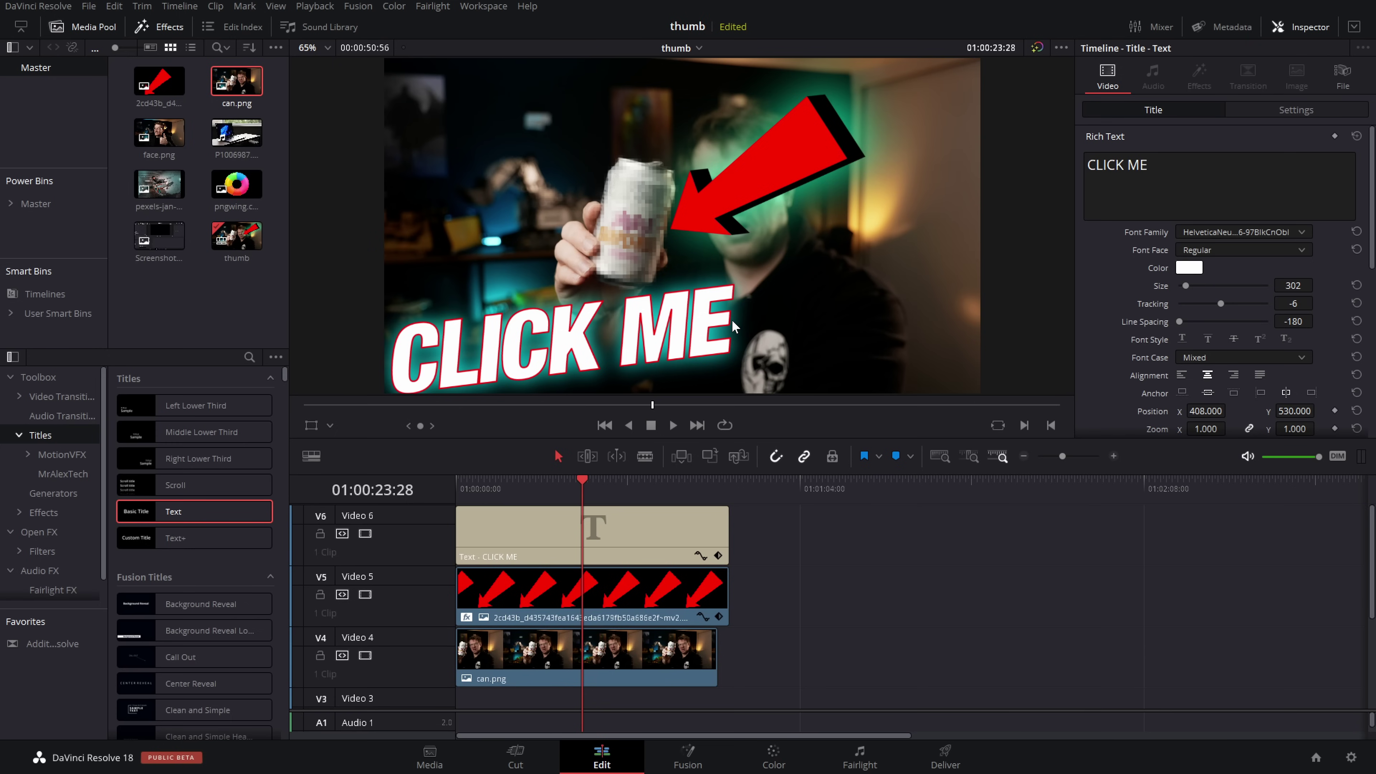
left_click(774, 762)
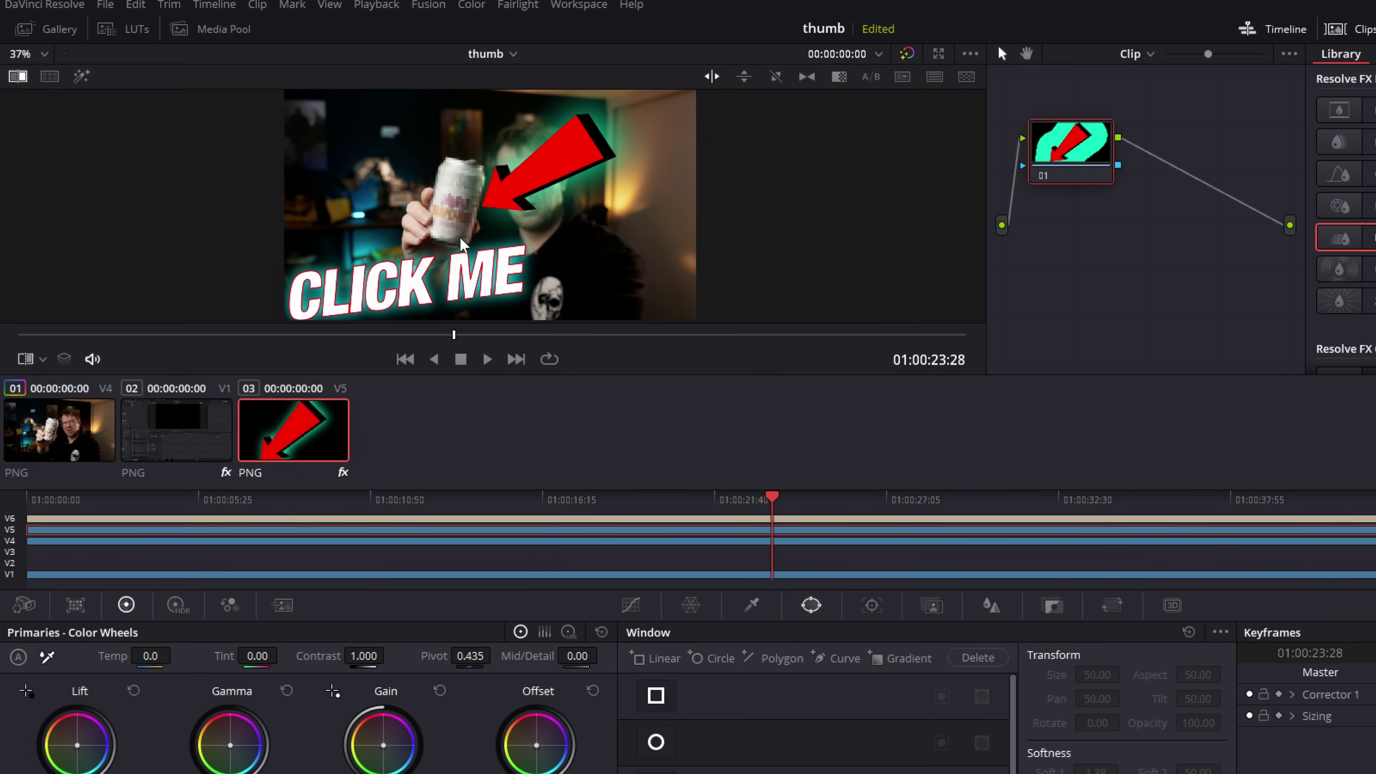
right_click(407, 161)
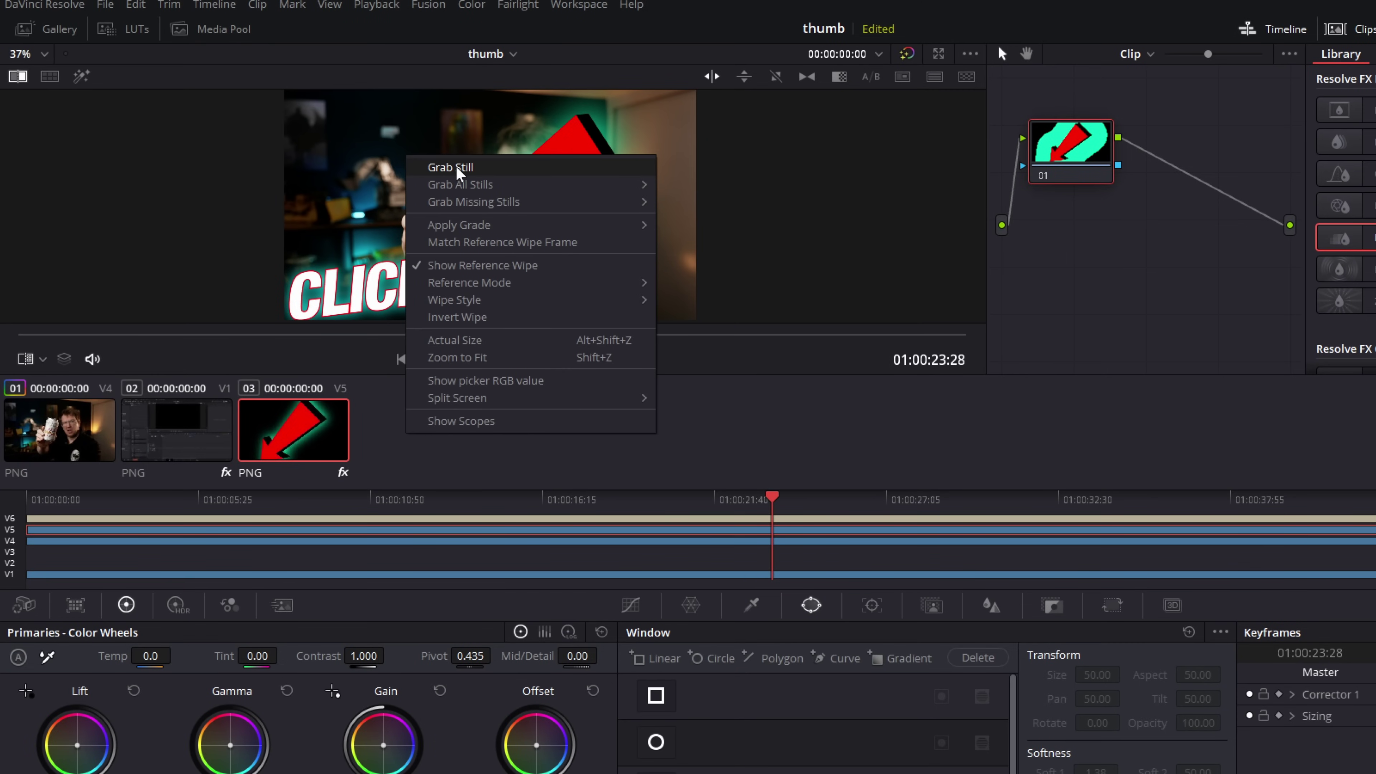
left_click(476, 166)
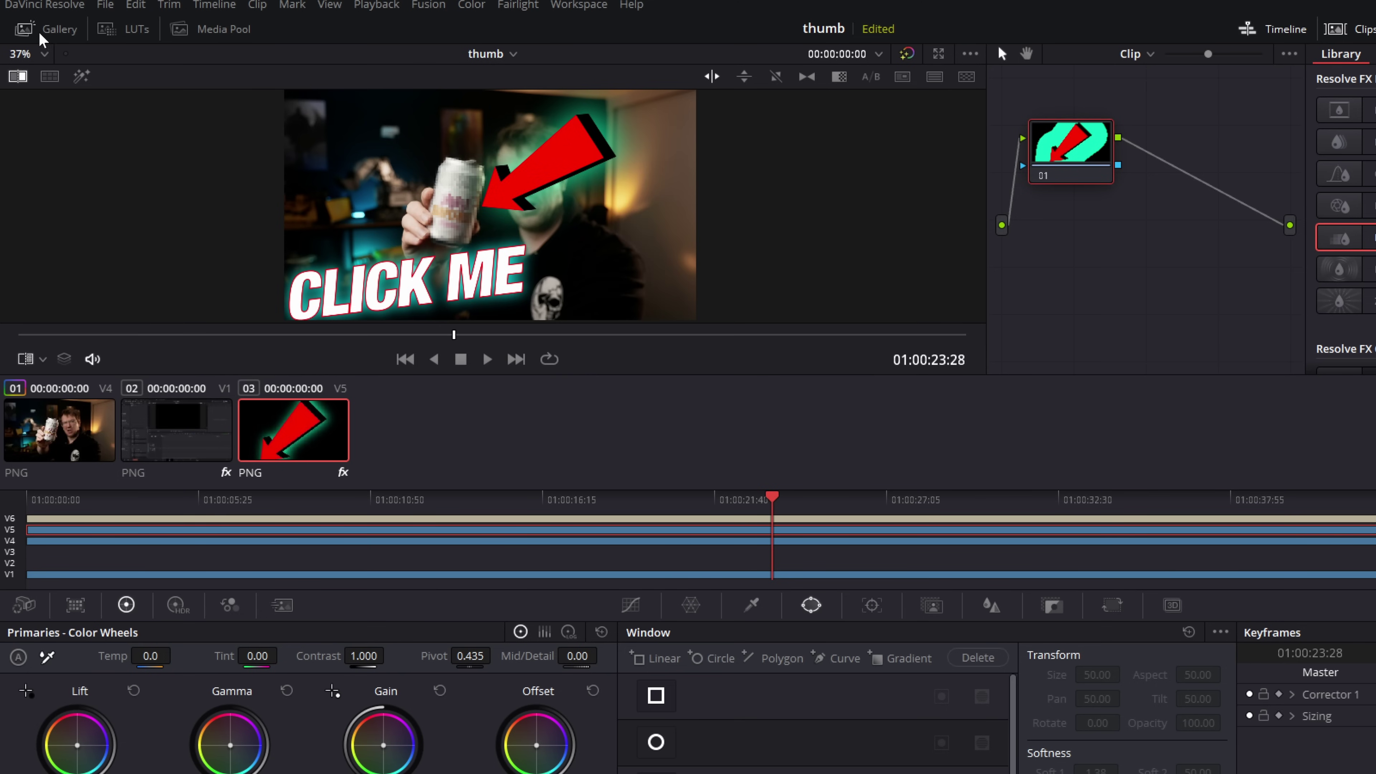
- Export the grabbed still from the gallery to the Thumbnail folder as a JPEG file named THUMBNAIL
left_click(54, 33)
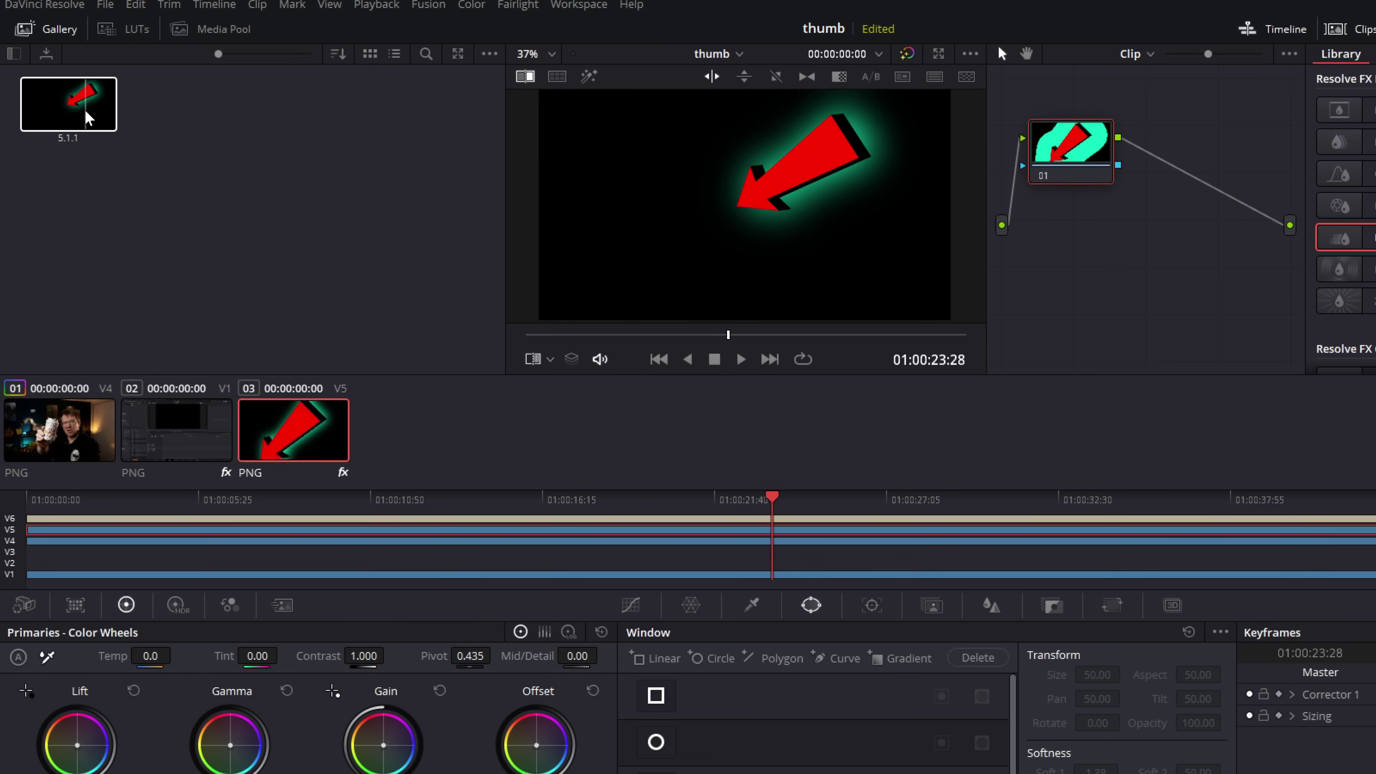
right_click(65, 109)
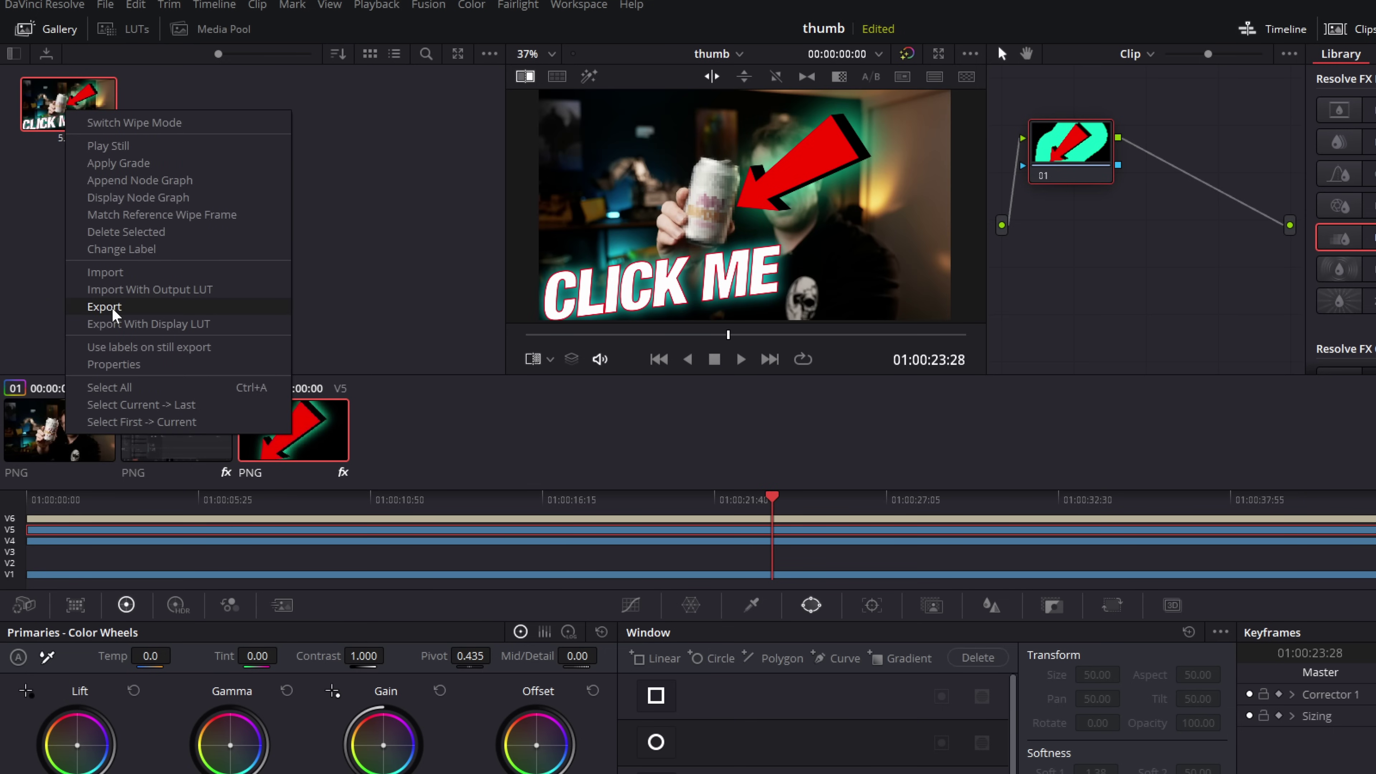
left_click(124, 305)
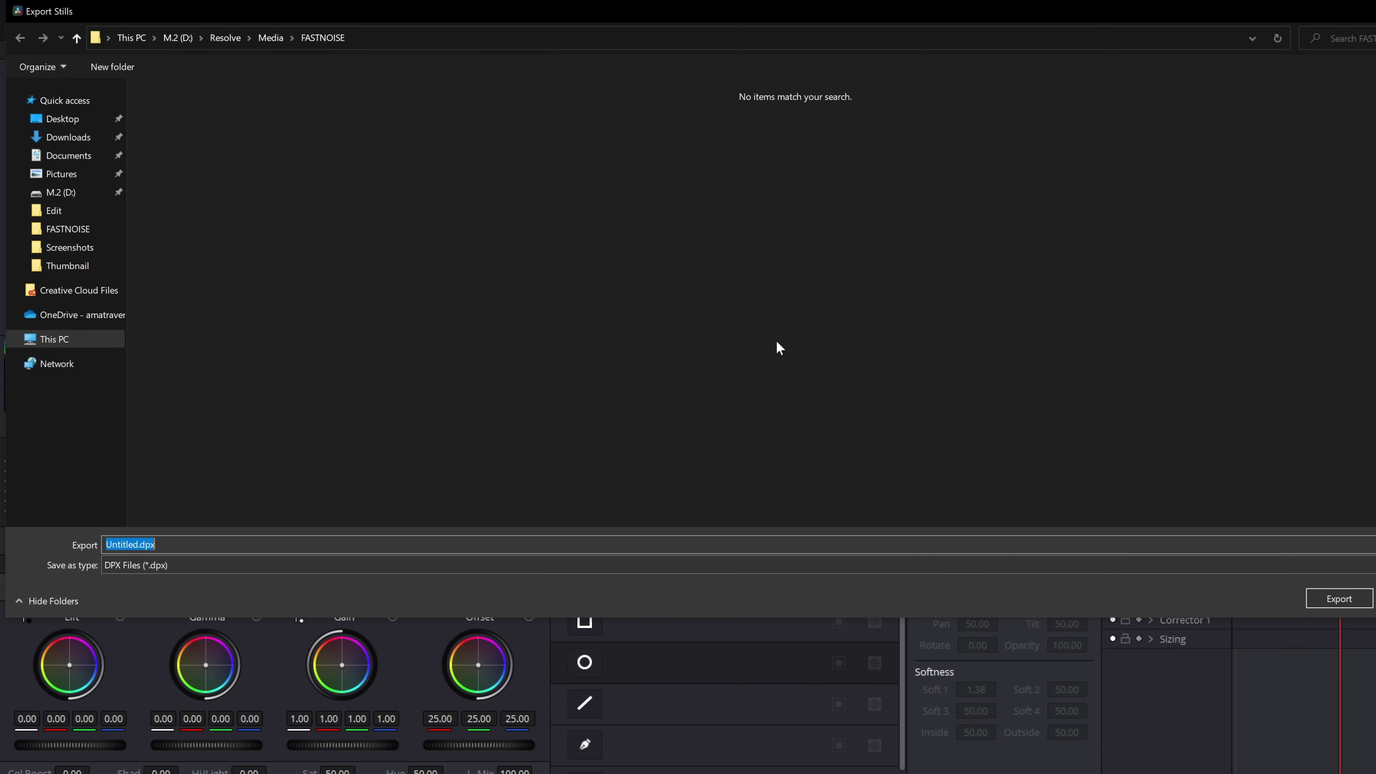
left_click(84, 267)
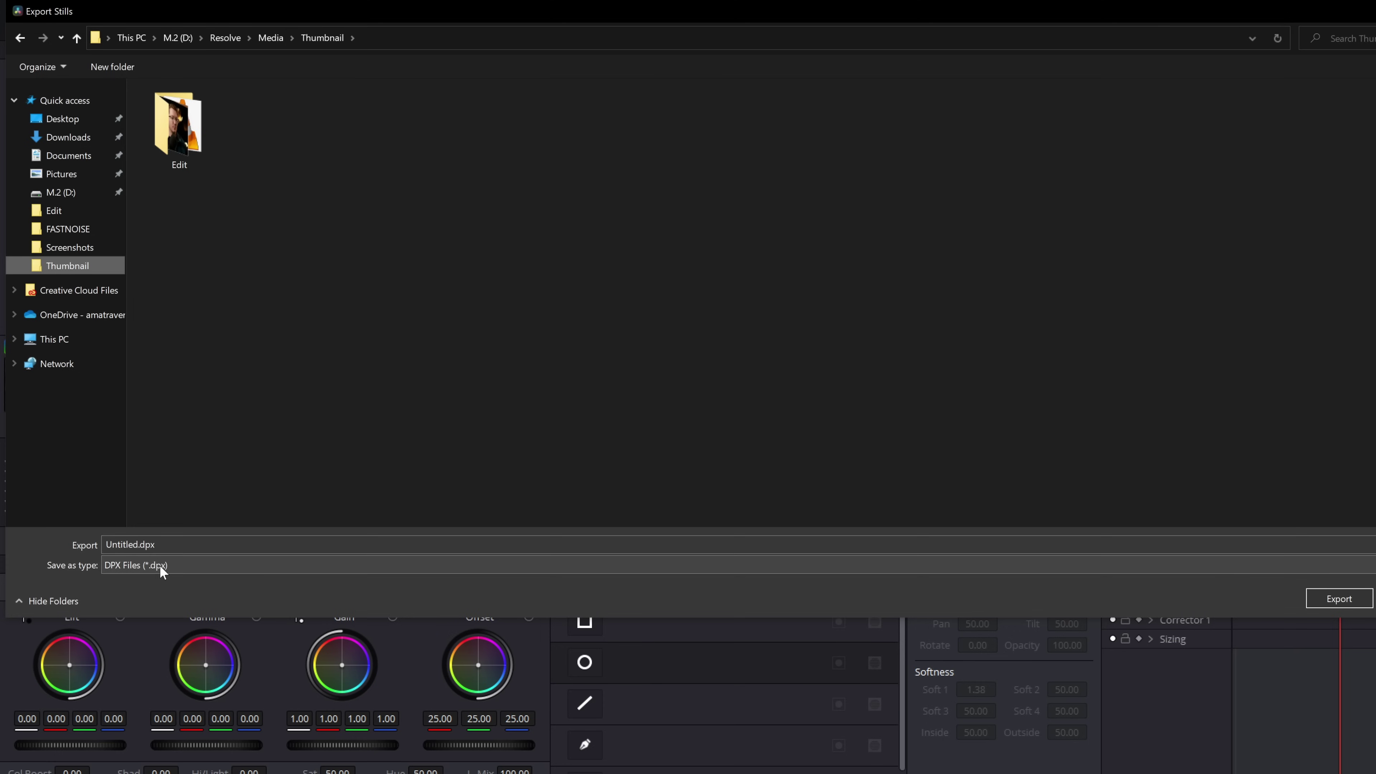
left_click(173, 566)
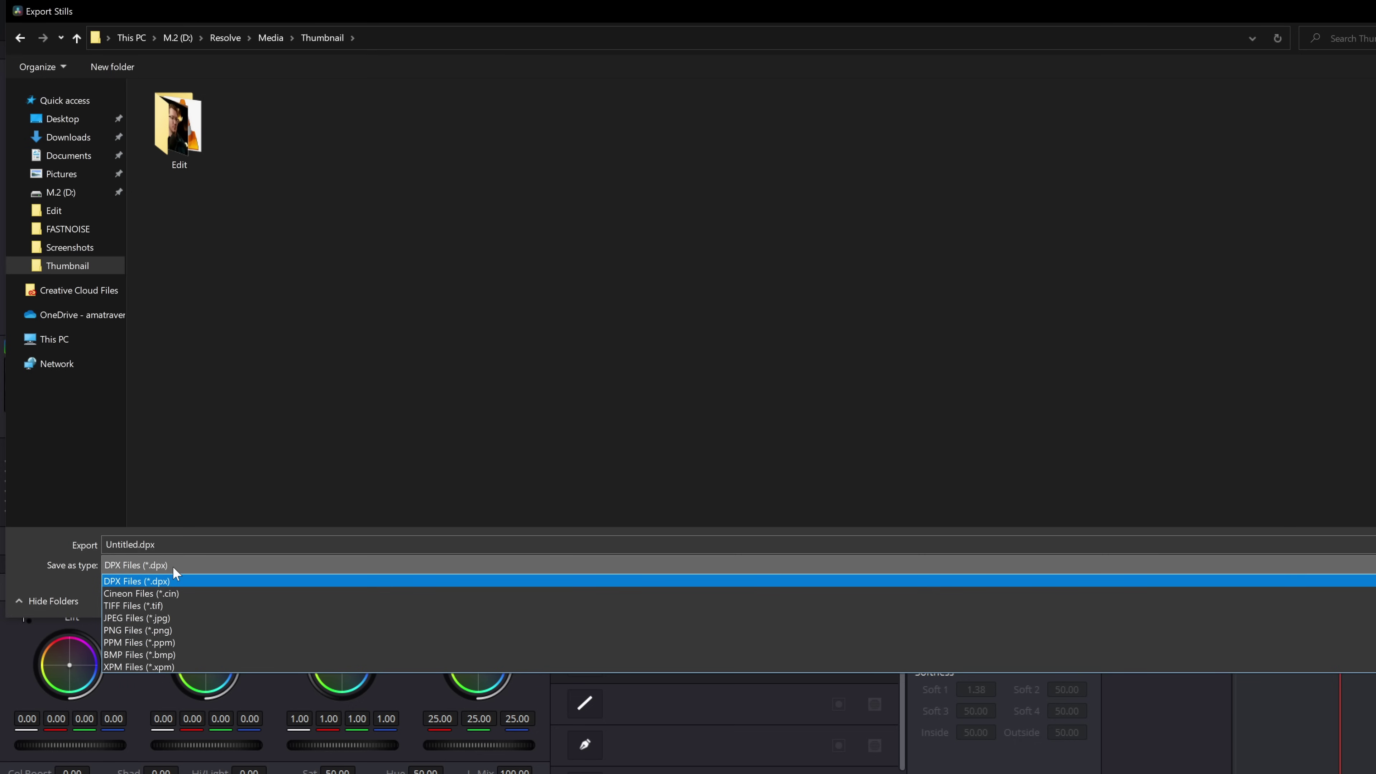
left_click(157, 618)
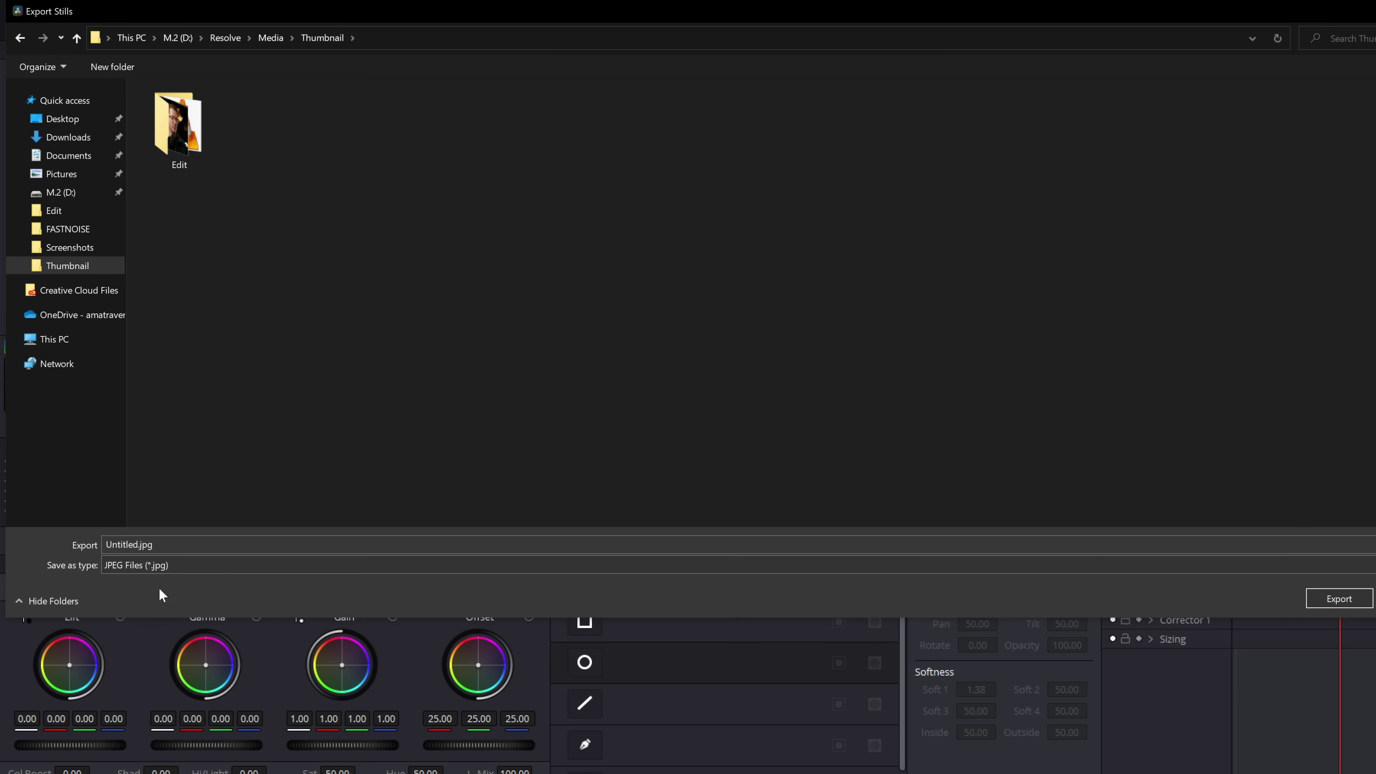
double_click(136, 544)
type("THUMBNAIL")
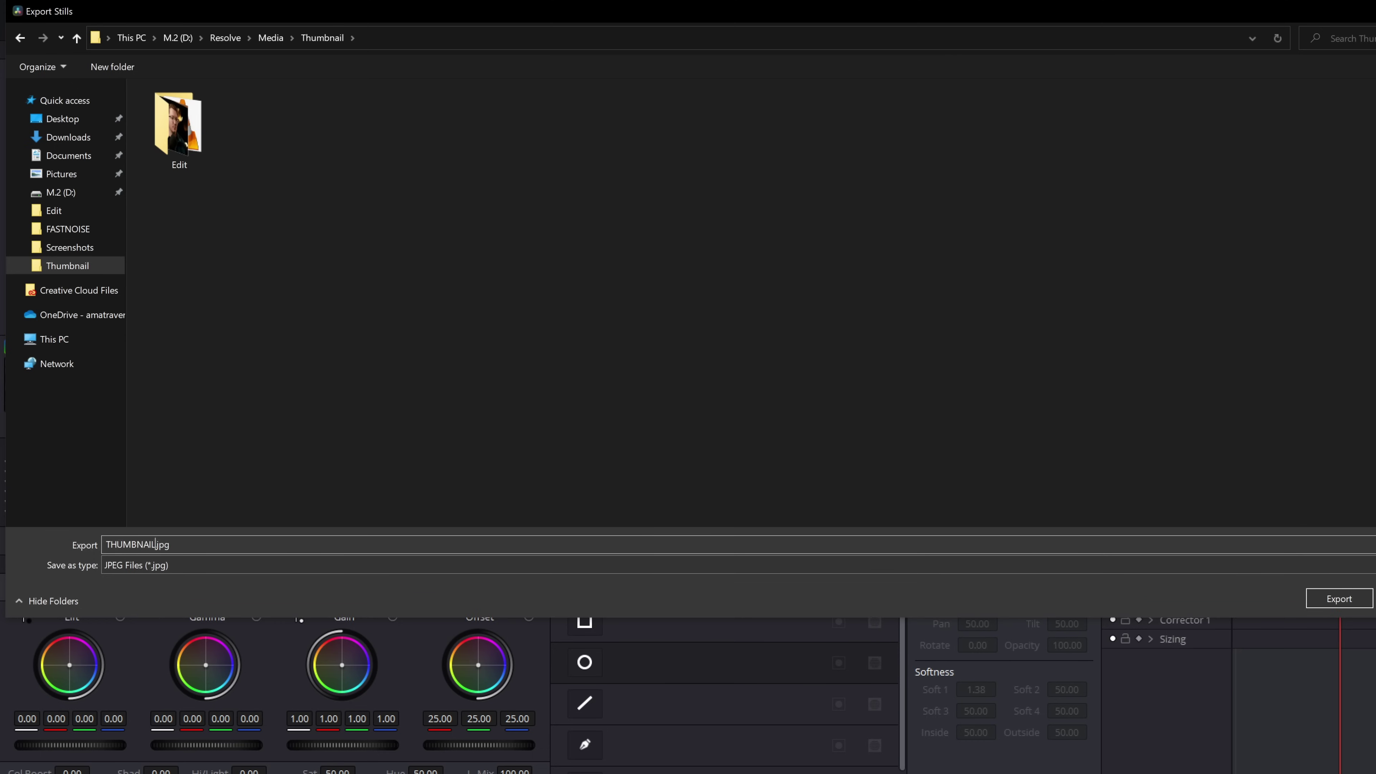
left_click(1339, 608)
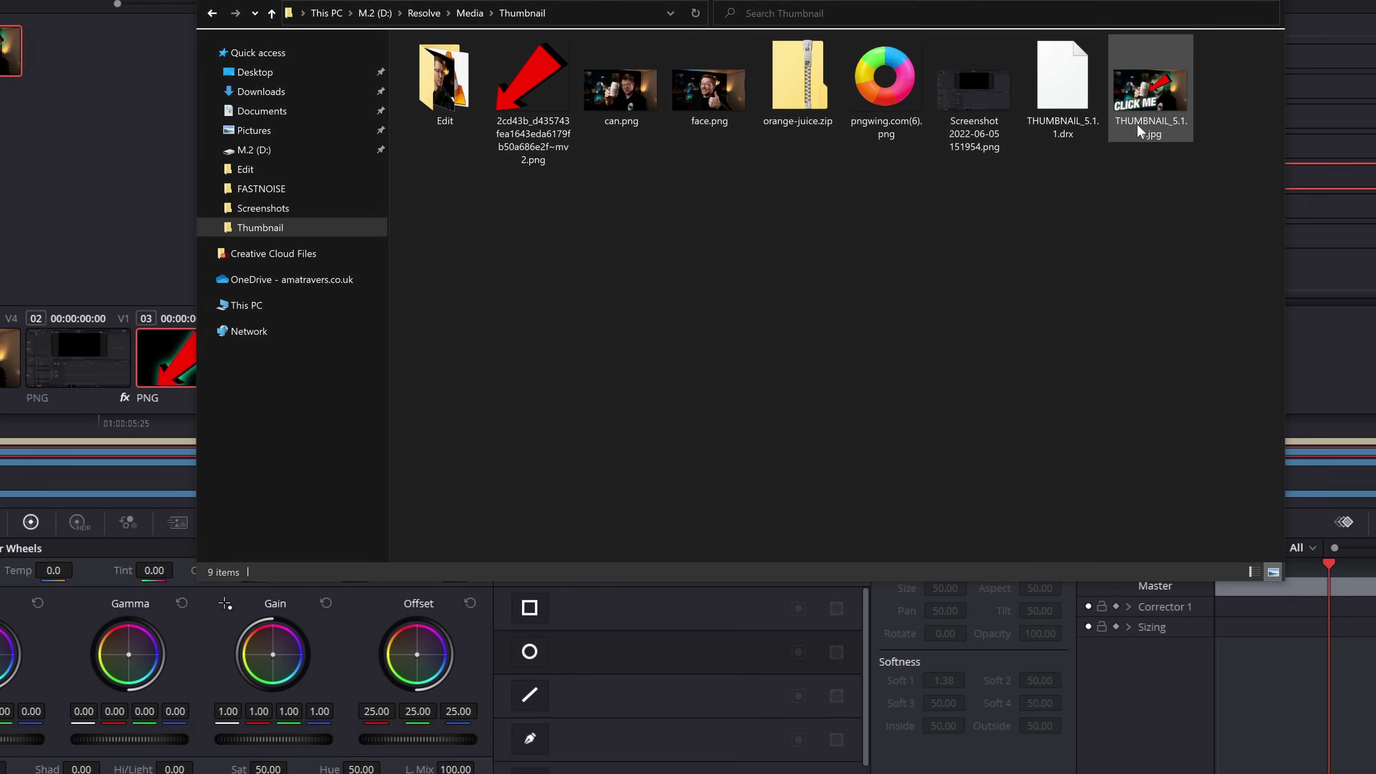
- Open the exported thumbnail JPEG from the Thumbnail folder in File Explorer to check the image
left_click(1153, 85)
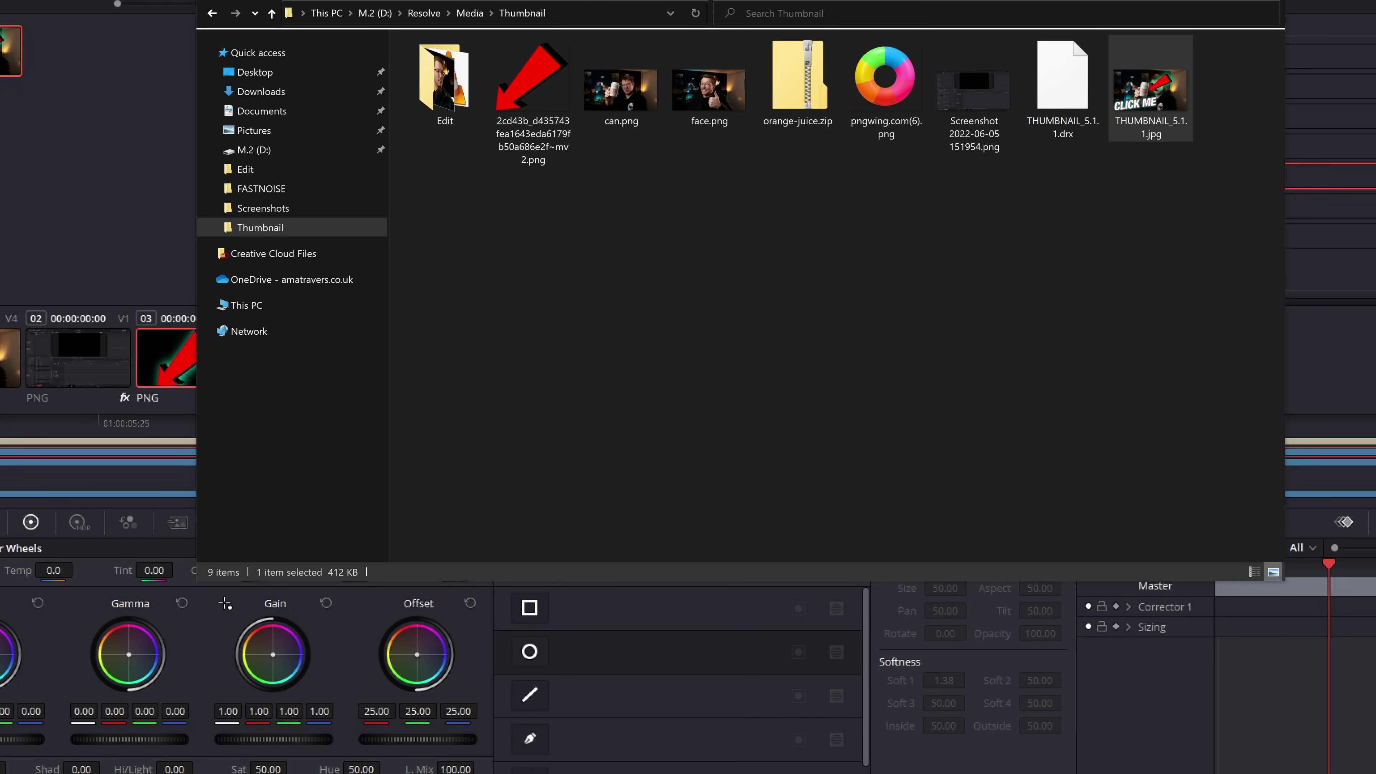
key("Return")
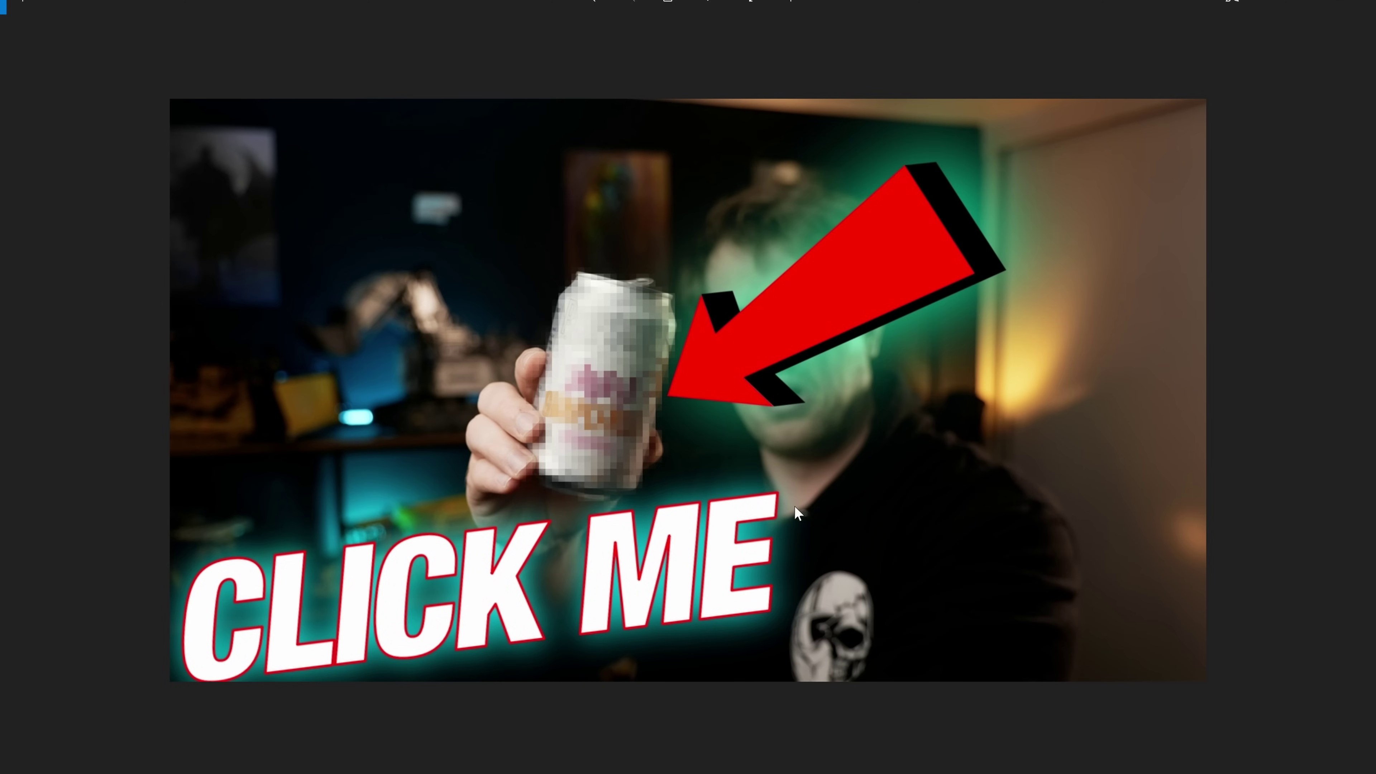